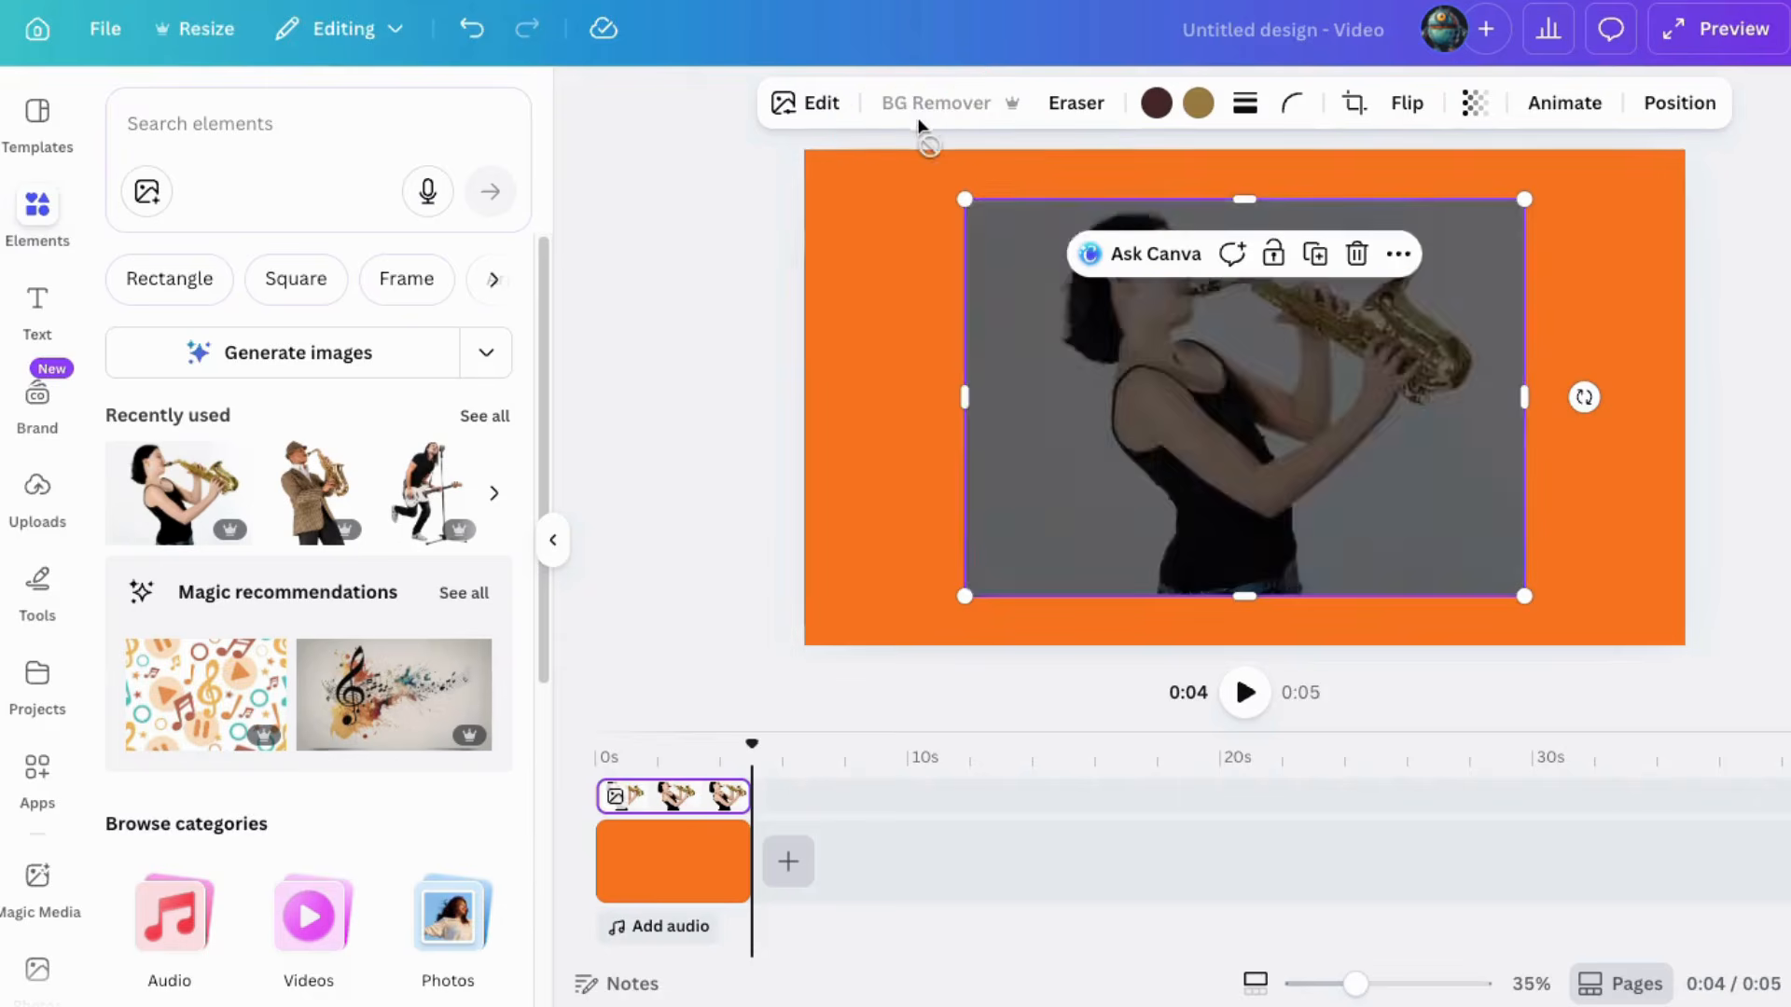
Step: Enlarge the background-removed saxophonist image and shift it slightly left on the orange canvas
{"action": "left_click_drag", "start_coordinate": [1524, 596], "coordinate": [1558, 664]}
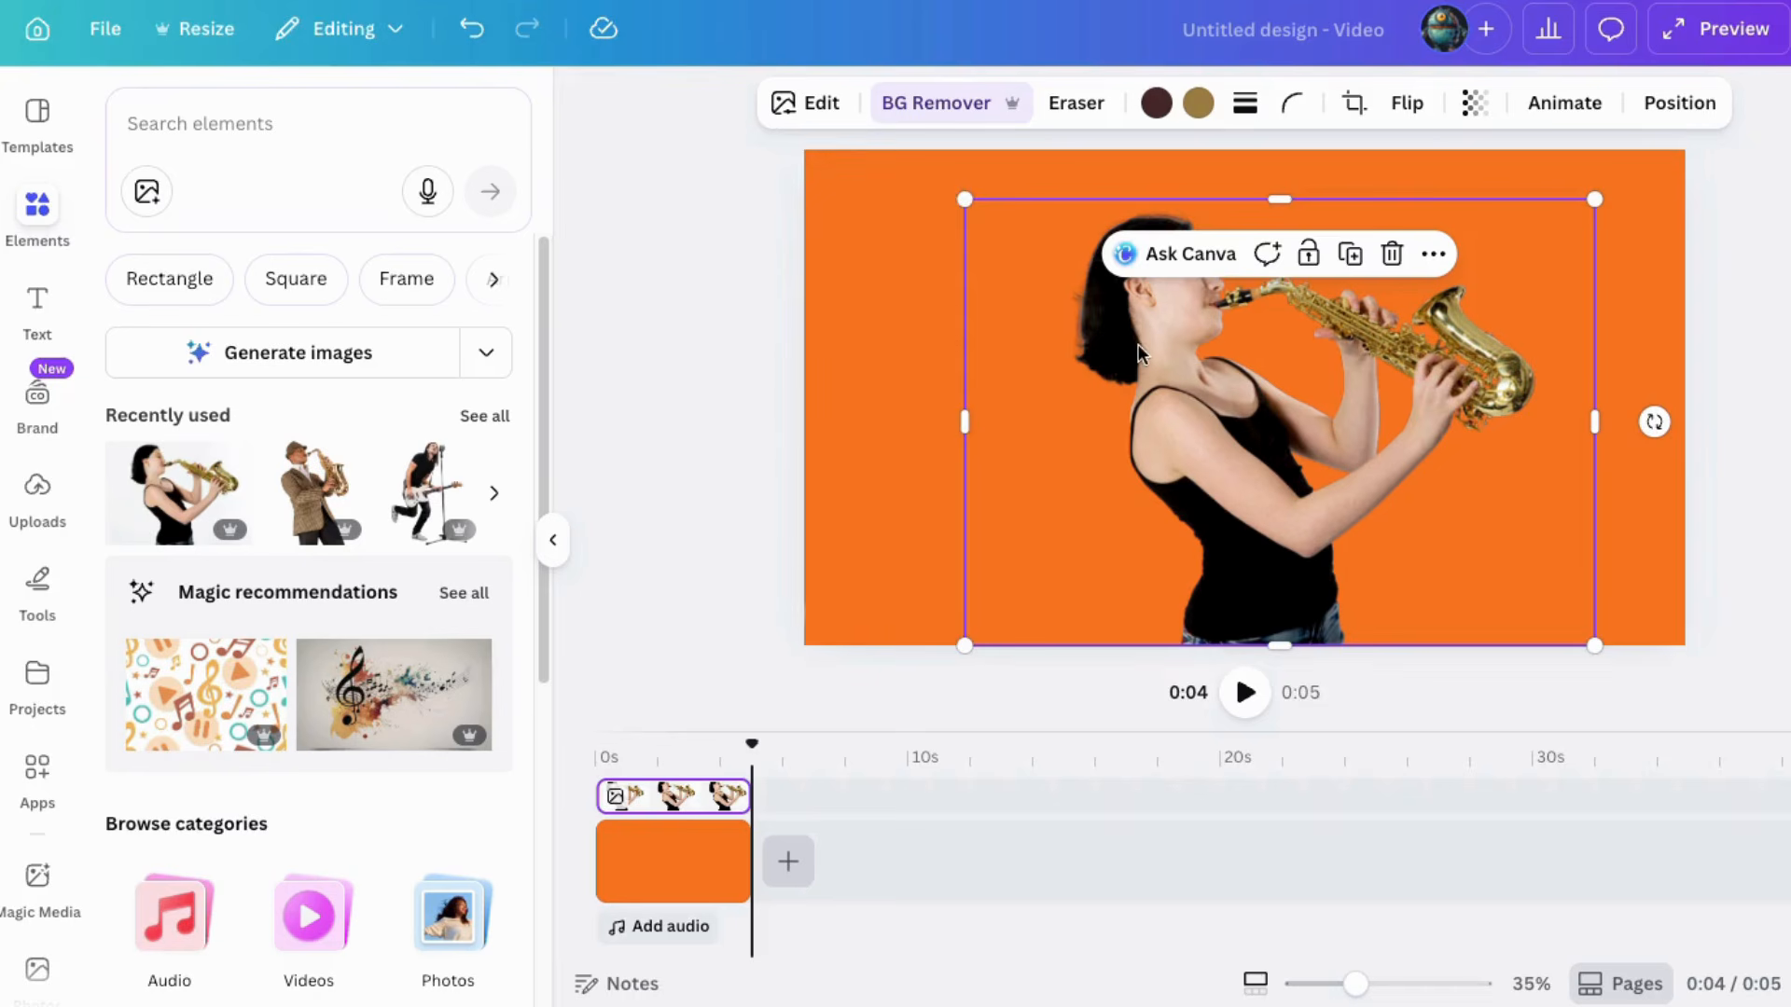
{"action": "left_click_drag", "start_coordinate": [1117, 361], "coordinate": [1097, 364]}
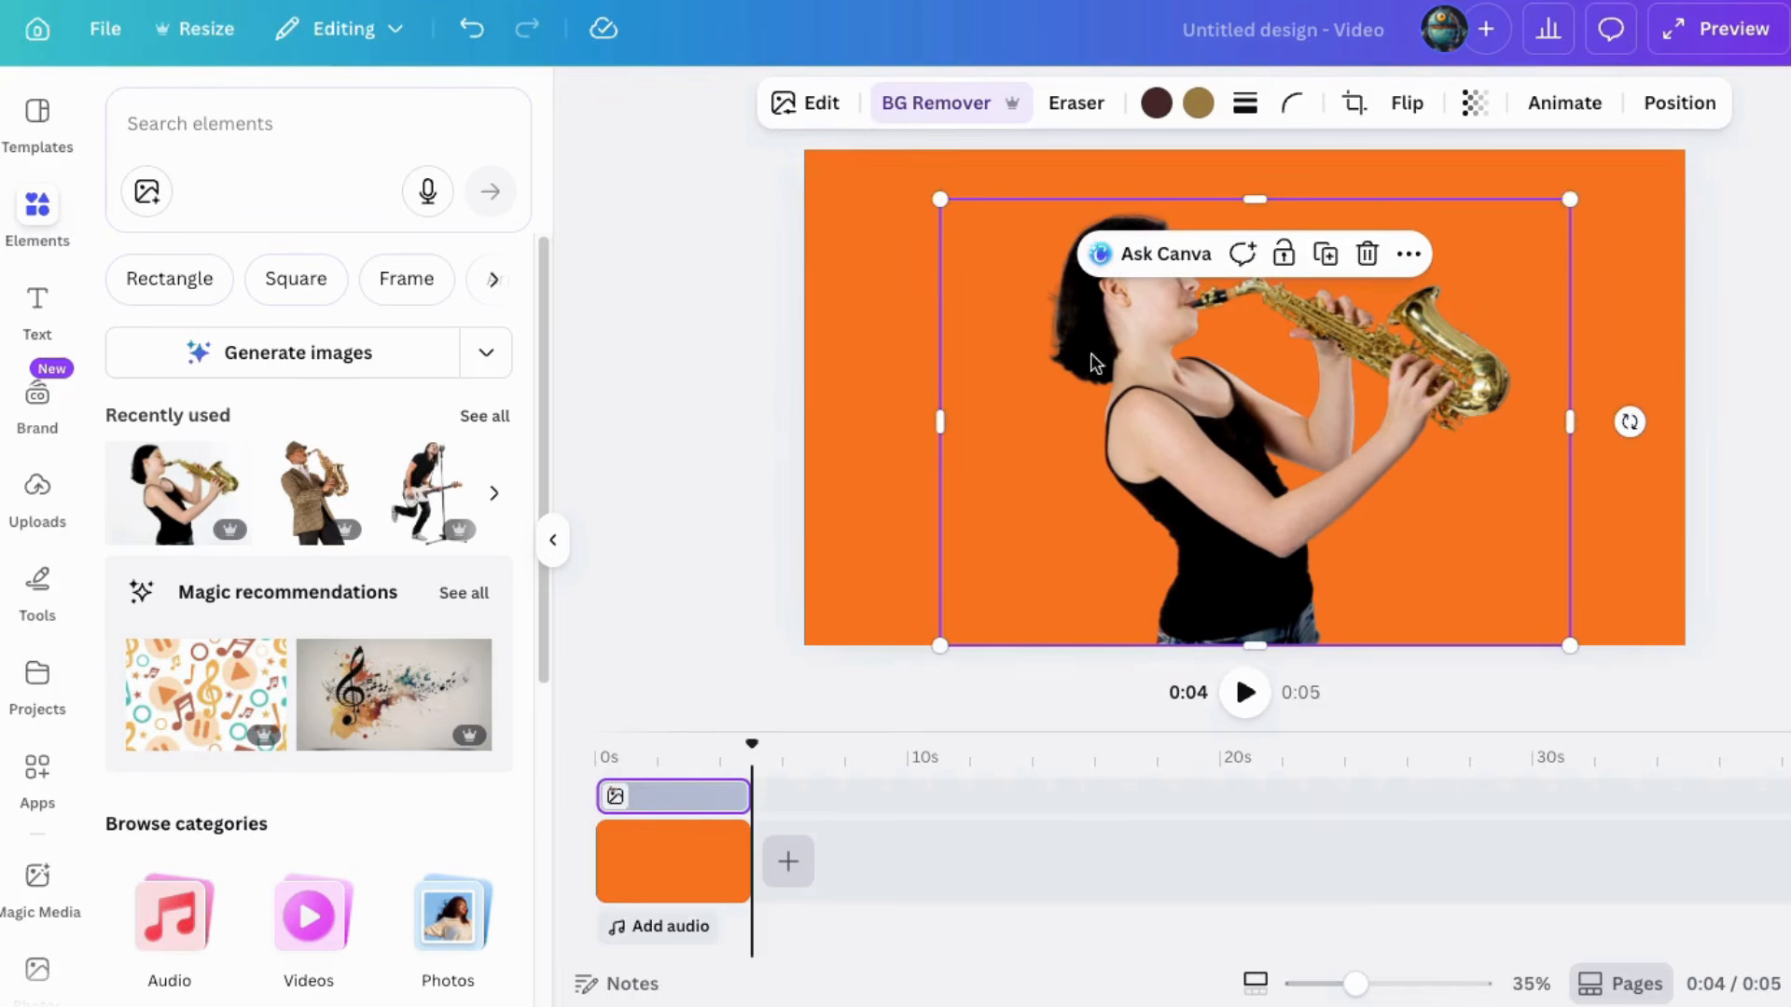
{"action": "left_click", "coordinate": [718, 431]}
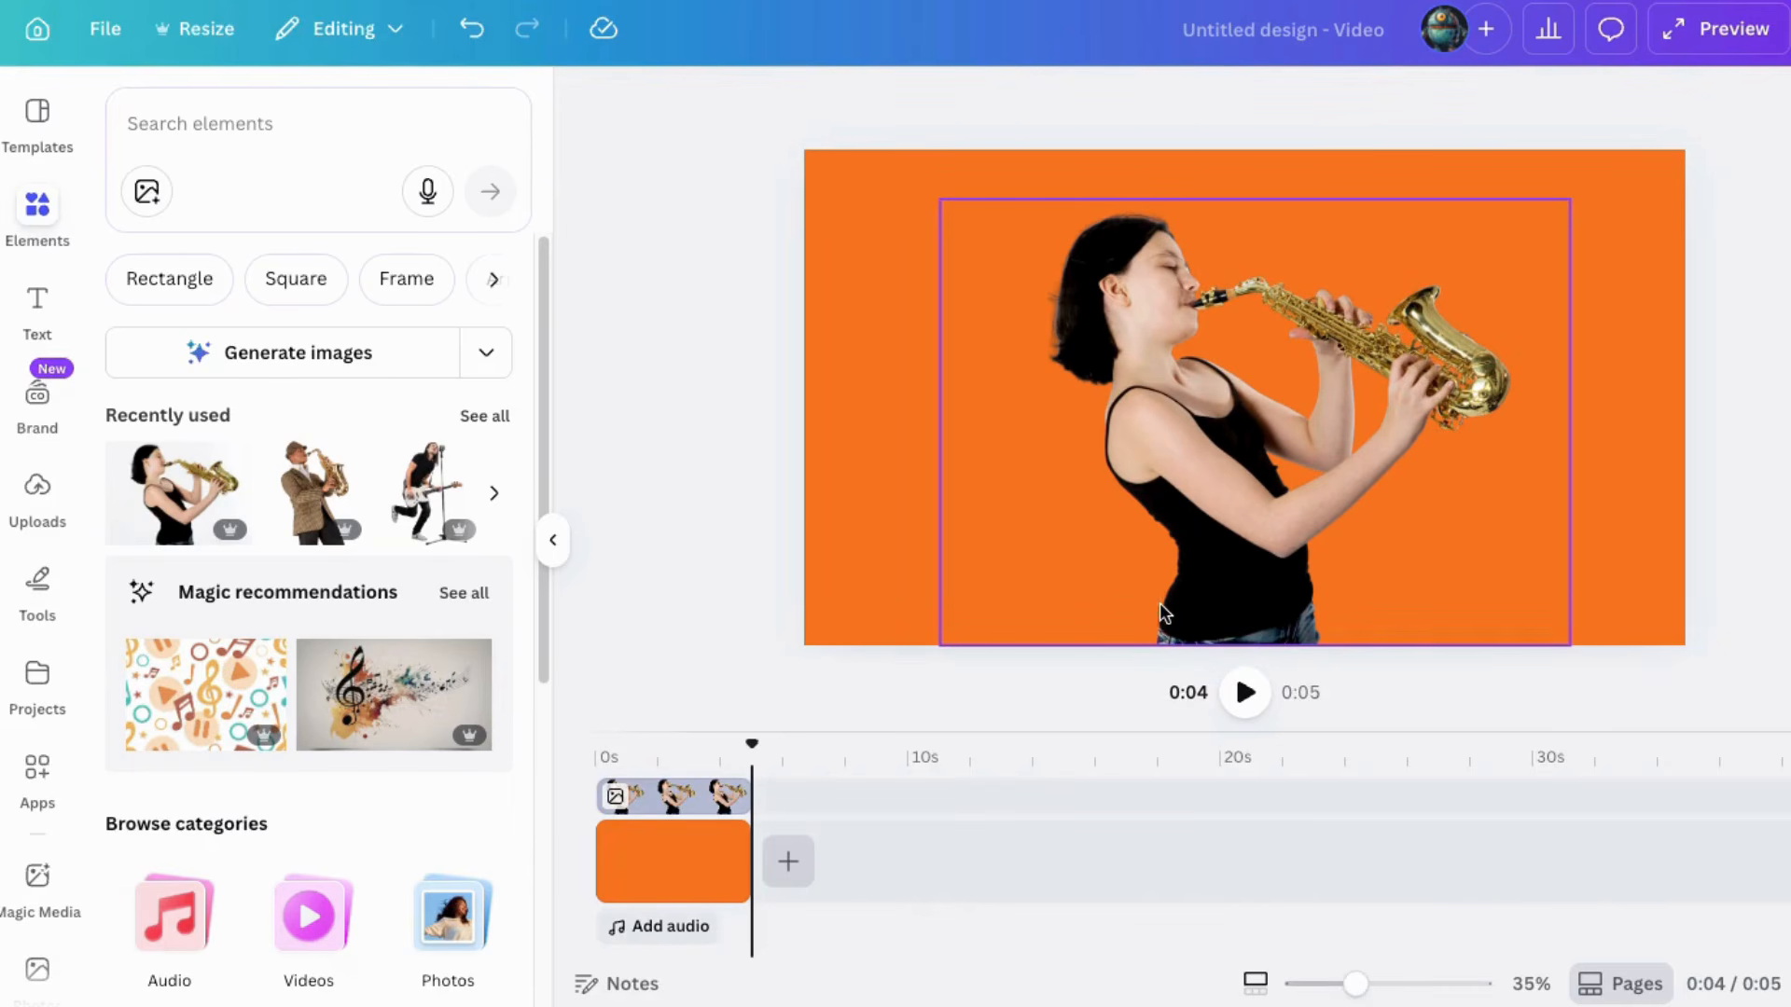
Step: Adjust the saxophonist photo, setting brightness to 16 and tweaking whites, blacks, vibrance, sharpness and clarity
{"action": "left_click", "coordinate": [1192, 388]}
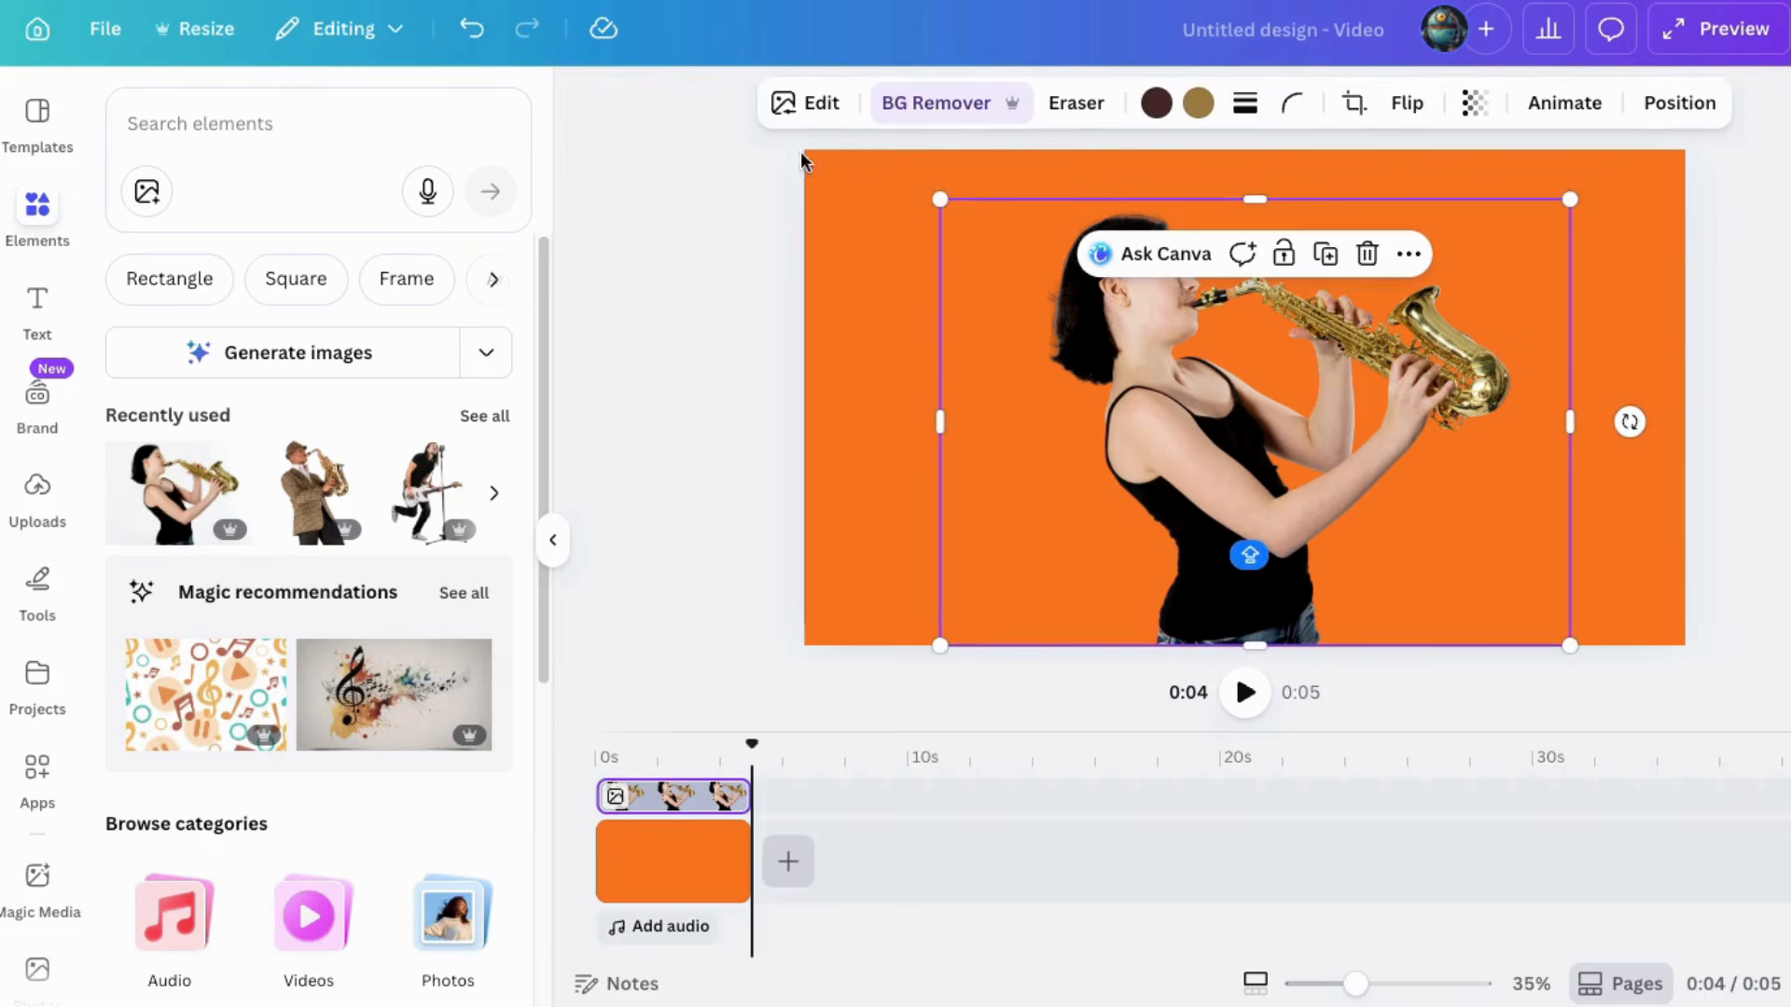
{"action": "left_click", "coordinate": [797, 104]}
{"action": "left_click", "coordinate": [131, 299]}
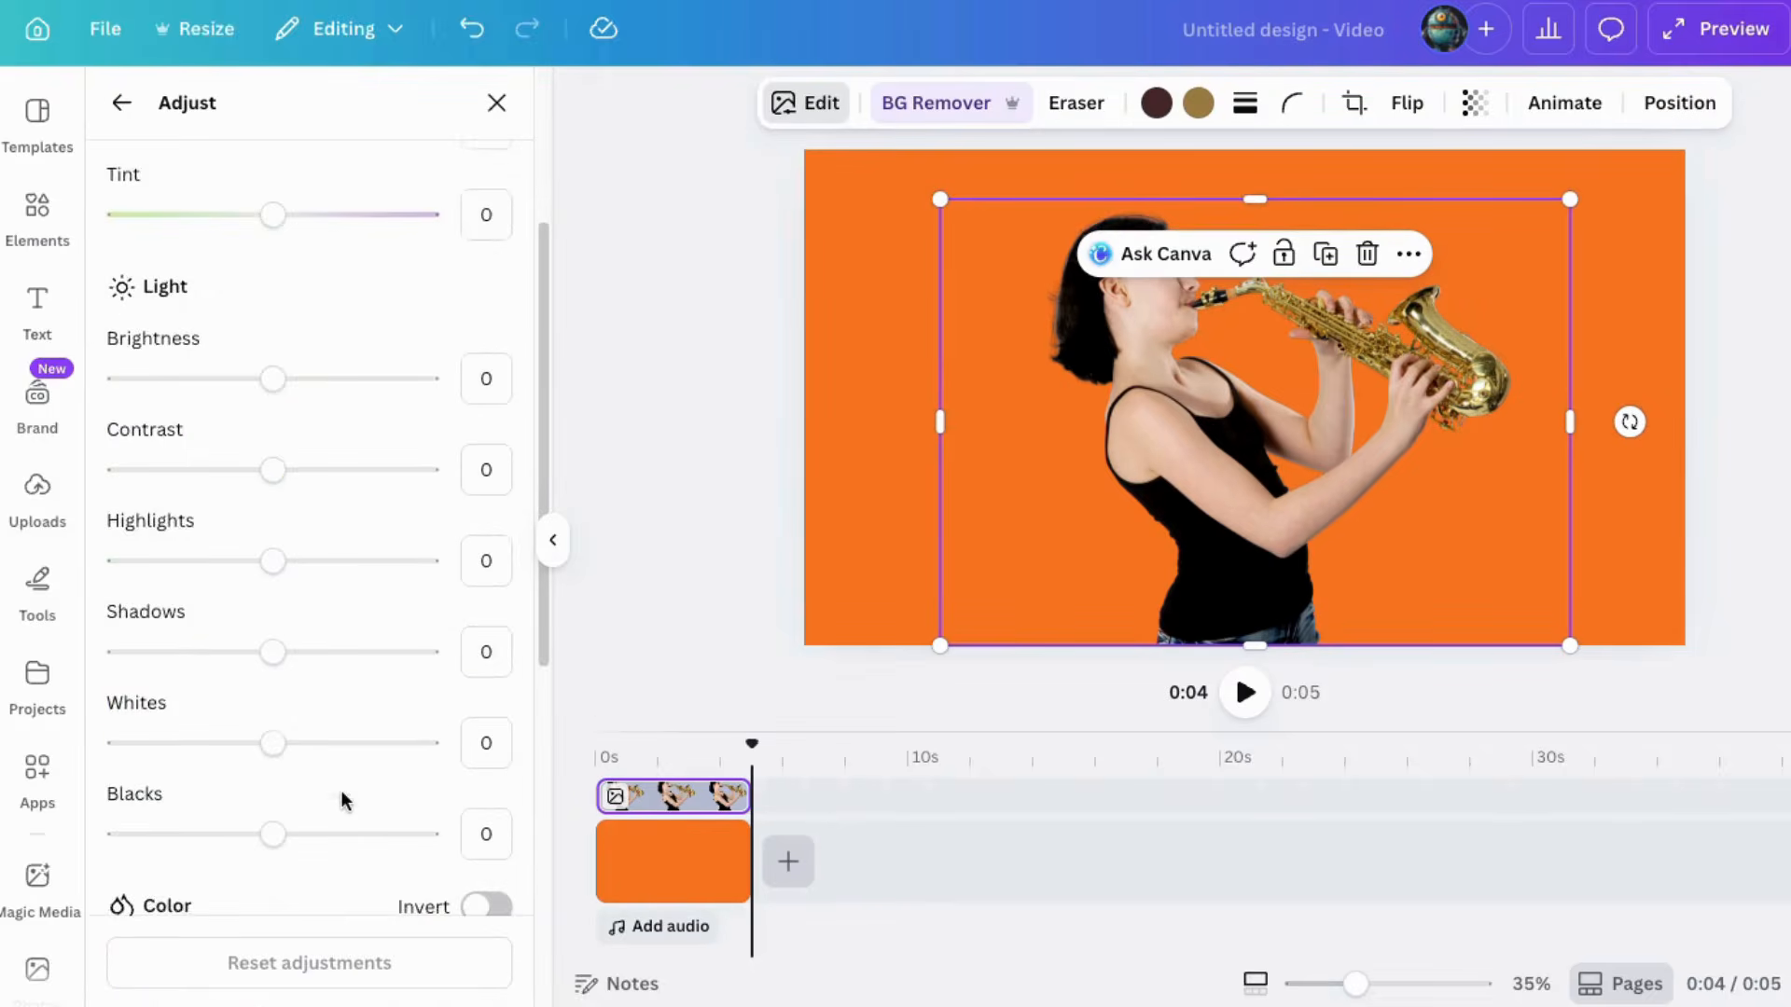
{"action": "scroll", "coordinate": [339, 793], "scroll_direction": "down", "scroll_amount": 6}
{"action": "left_click_drag", "start_coordinate": [274, 778], "coordinate": [288, 777]}
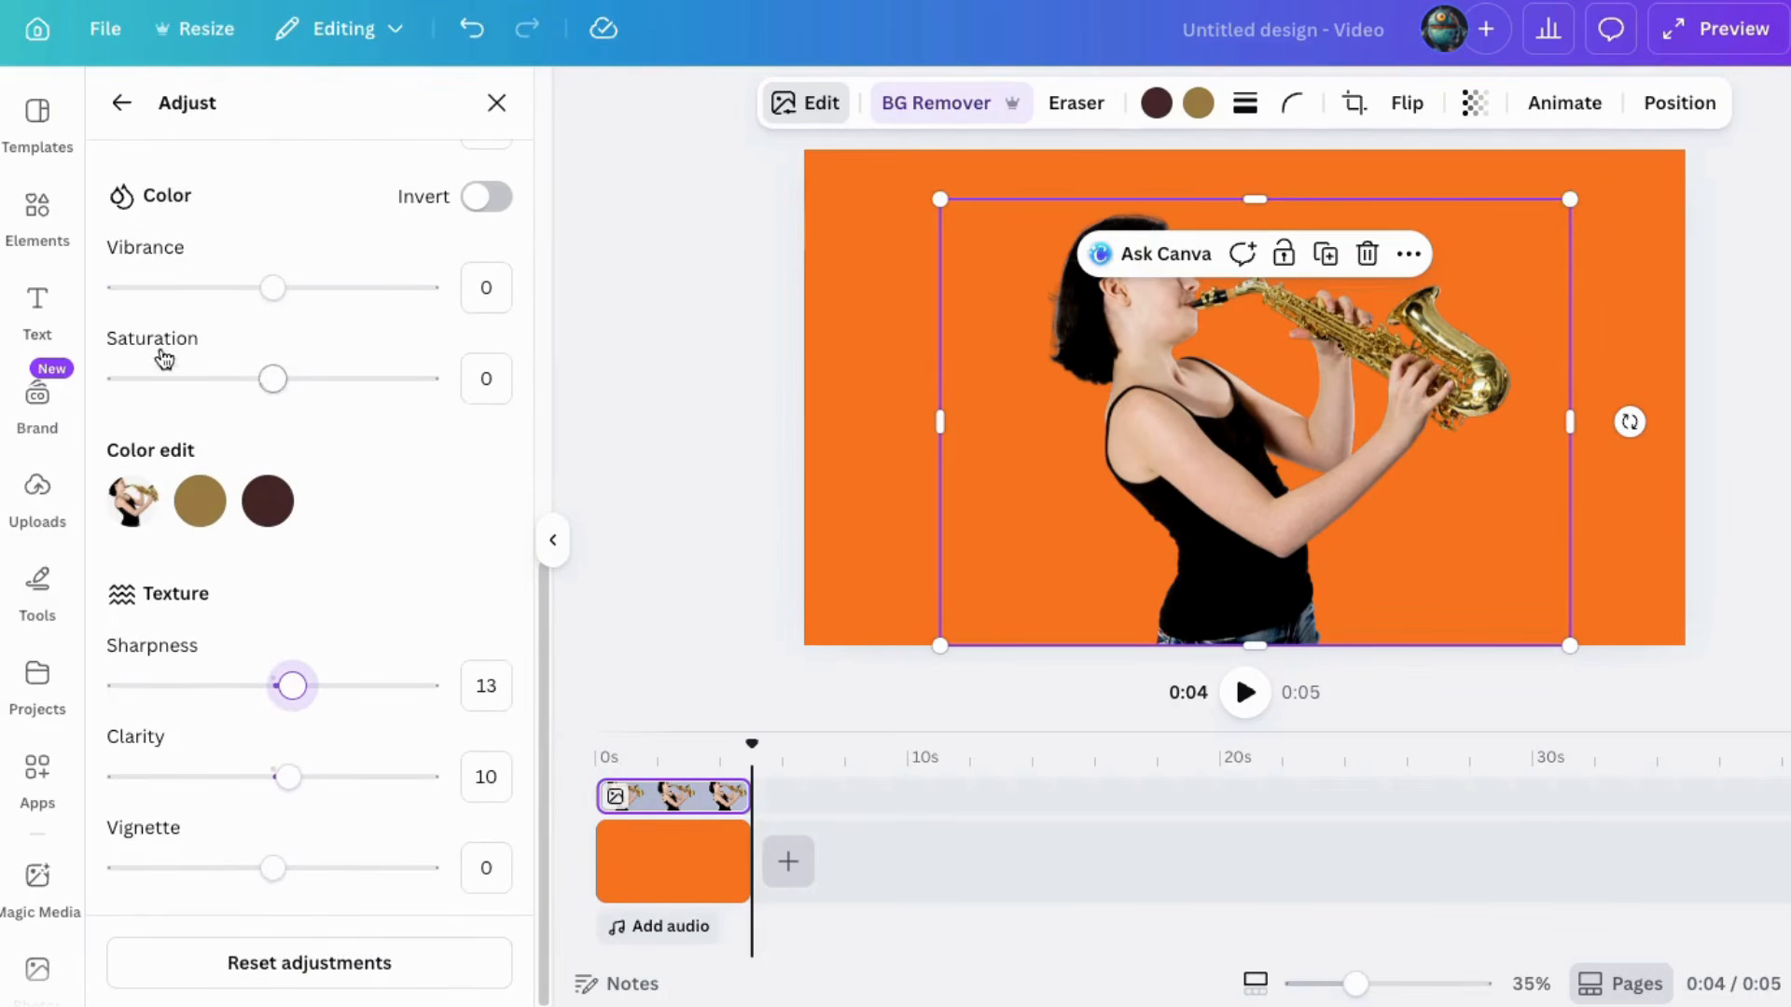
{"action": "scroll", "coordinate": [339, 454], "scroll_direction": "up", "scroll_amount": 6}
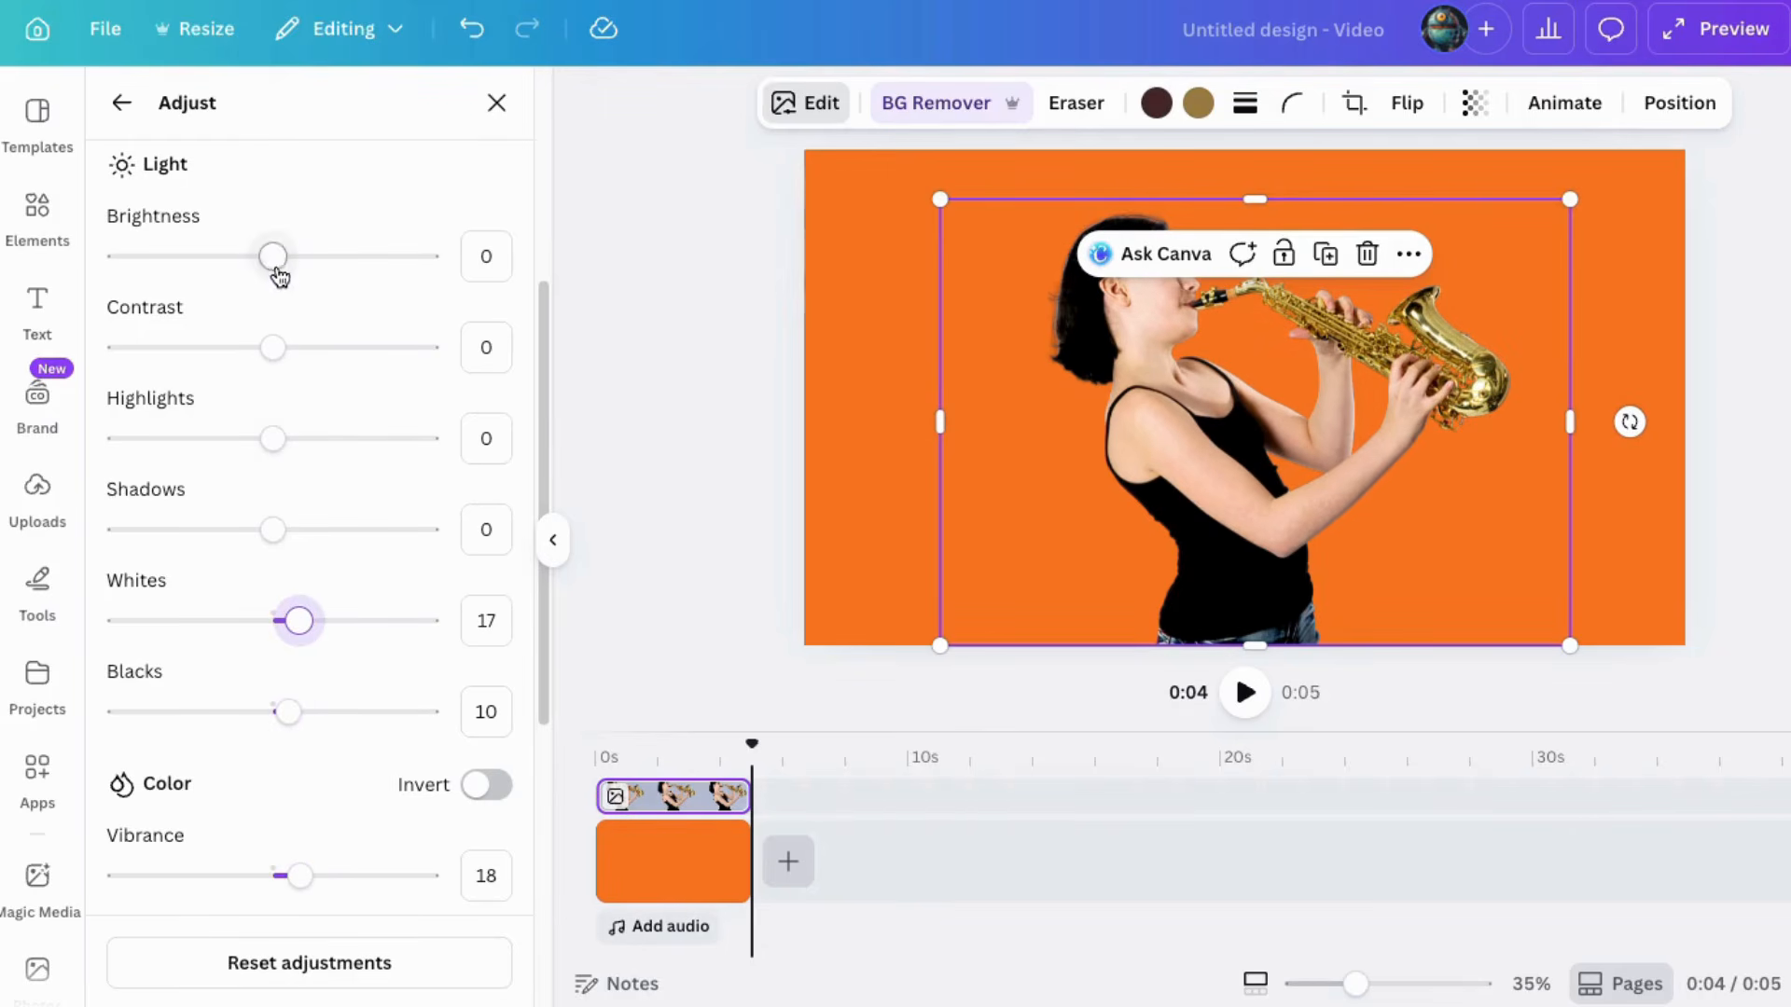
{"action": "left_click_drag", "start_coordinate": [276, 271], "coordinate": [298, 263]}
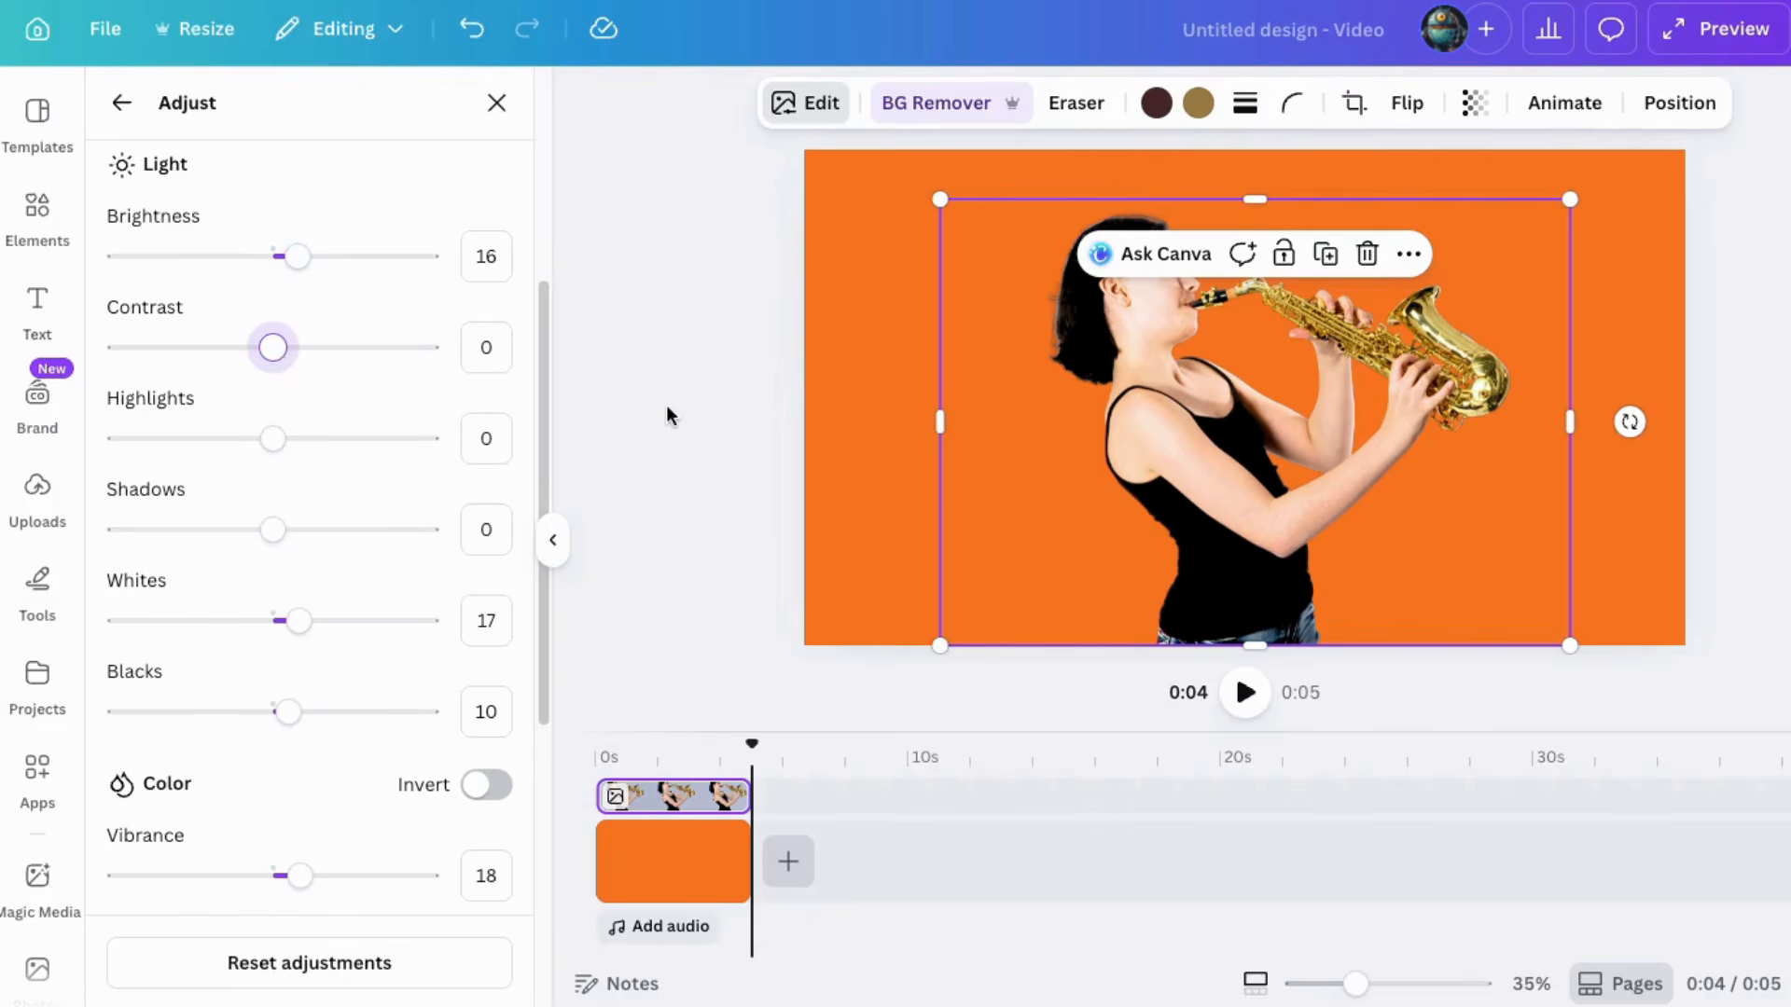
{"action": "left_click", "coordinate": [666, 390]}
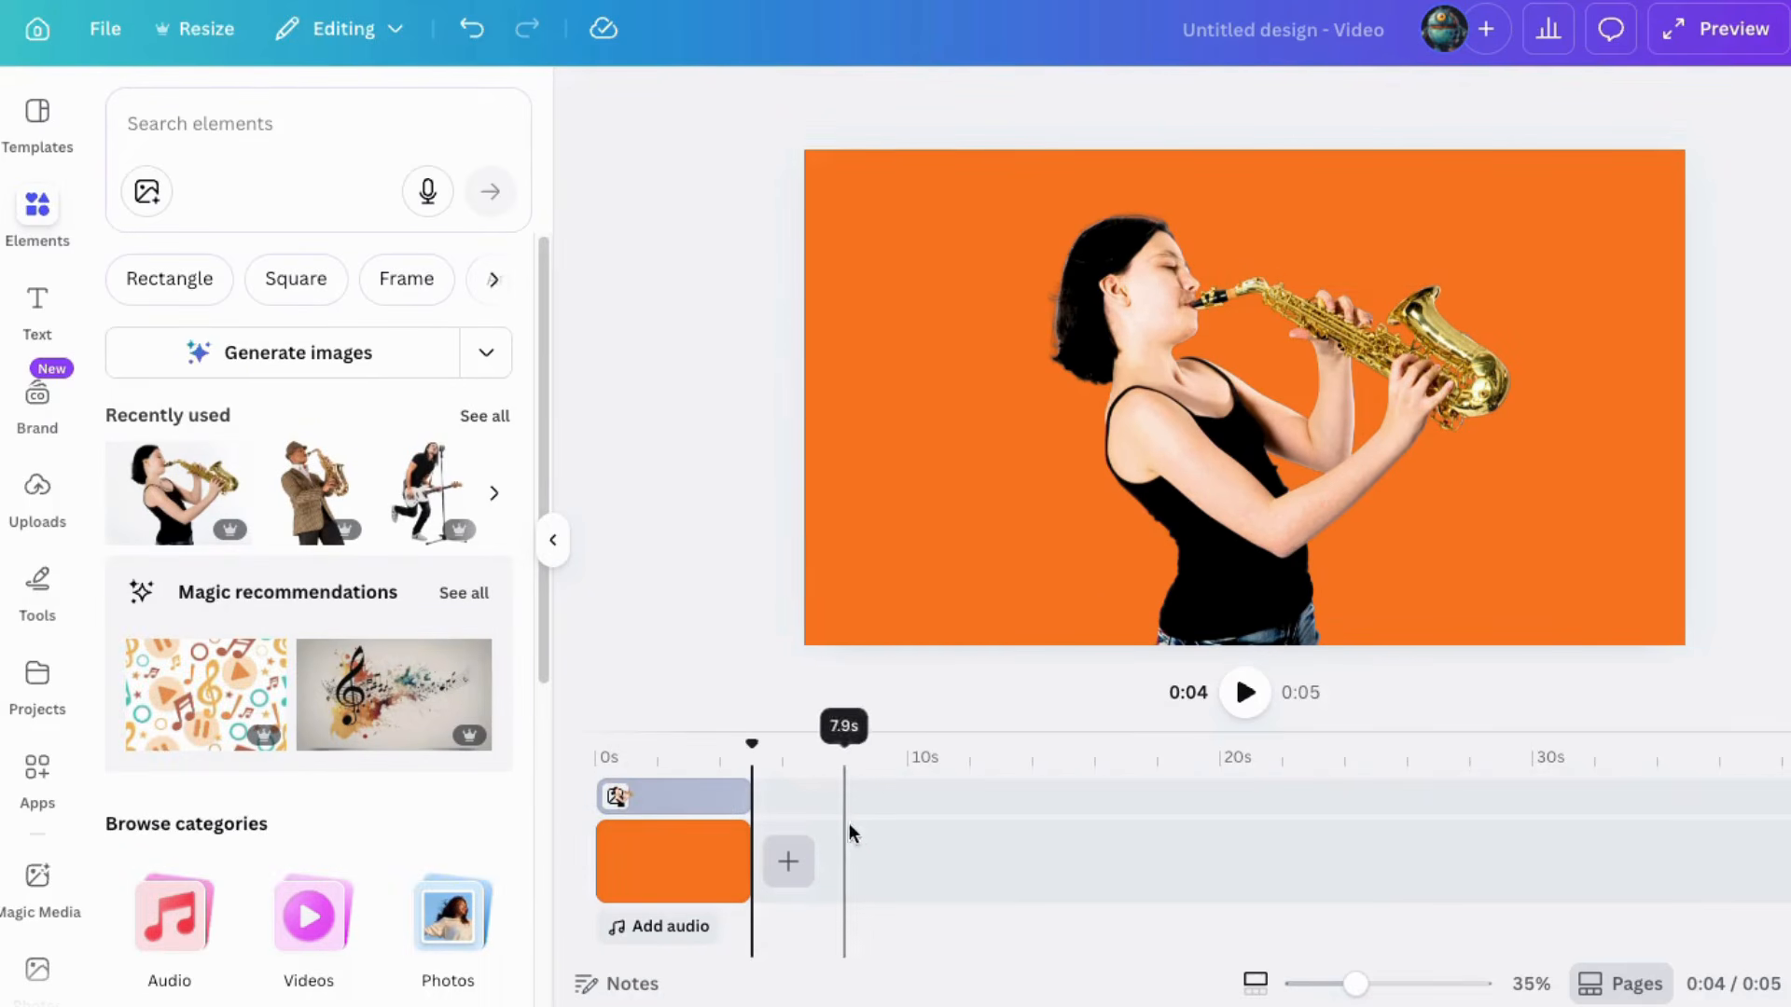
Step: Duplicate the saxophonist image and align the copy exactly over the original
{"action": "left_click", "coordinate": [1188, 528]}
{"action": "right_click", "coordinate": [1199, 373]}
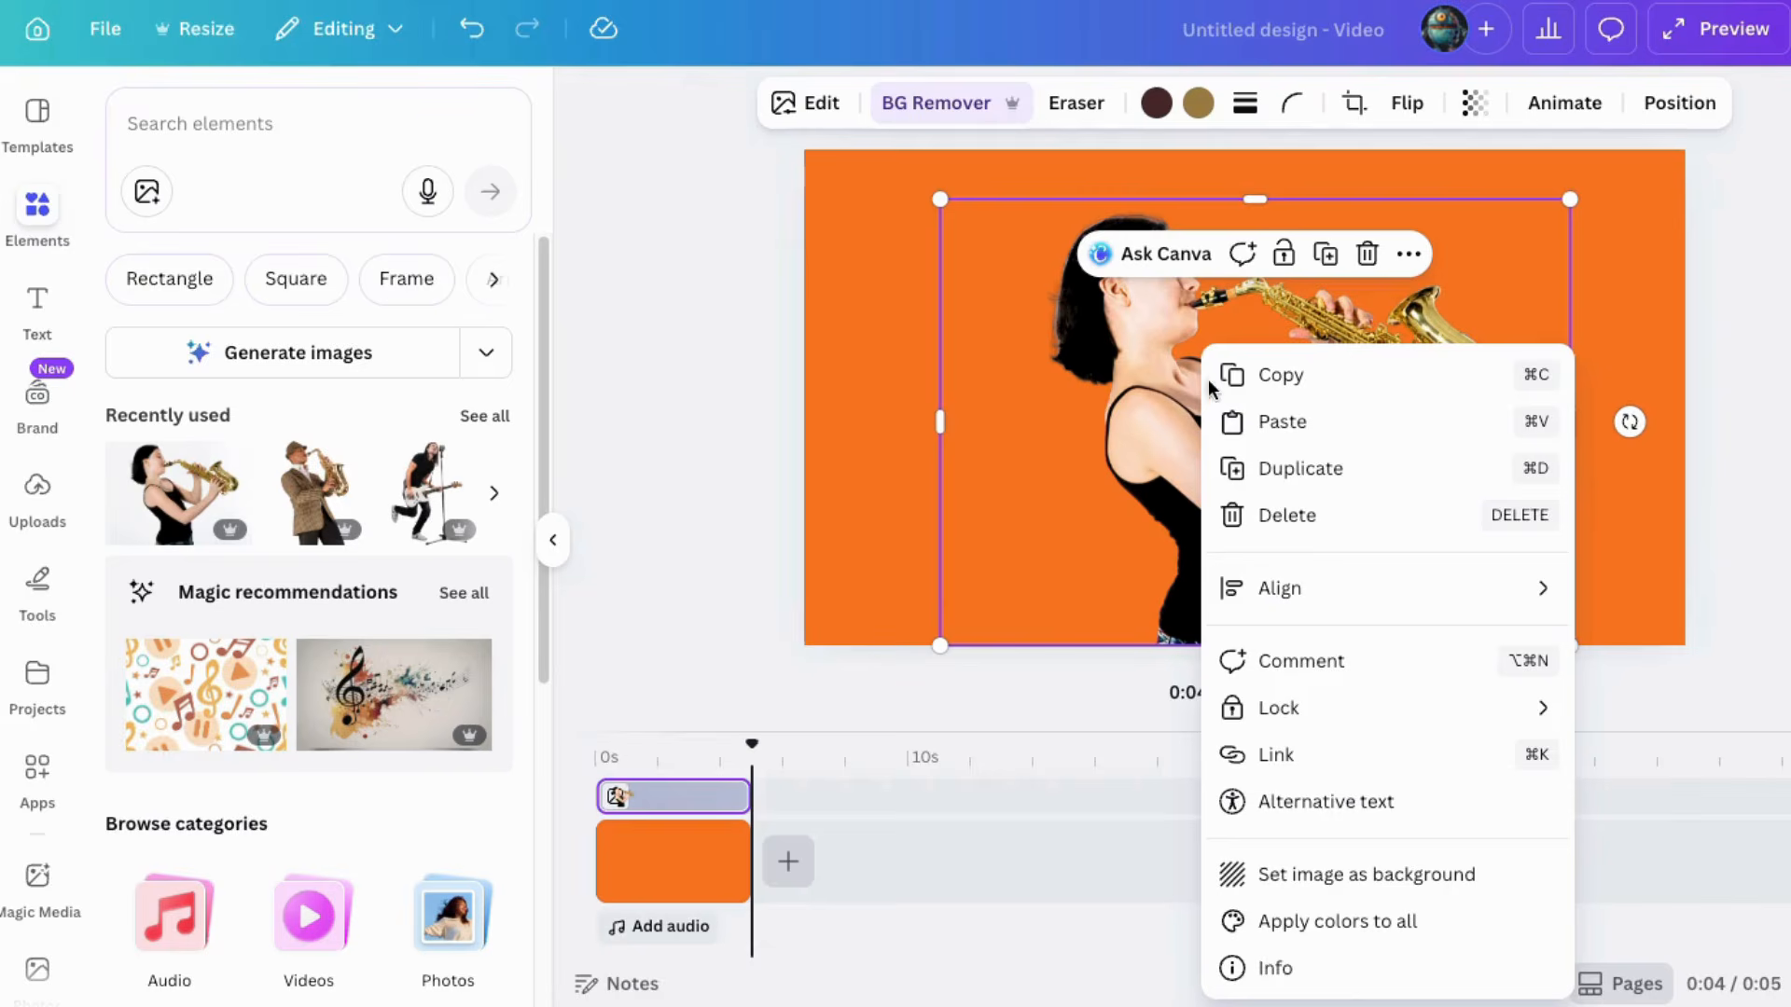
{"action": "left_click", "coordinate": [1250, 468]}
{"action": "left_click_drag", "start_coordinate": [1355, 985], "coordinate": [1394, 985]}
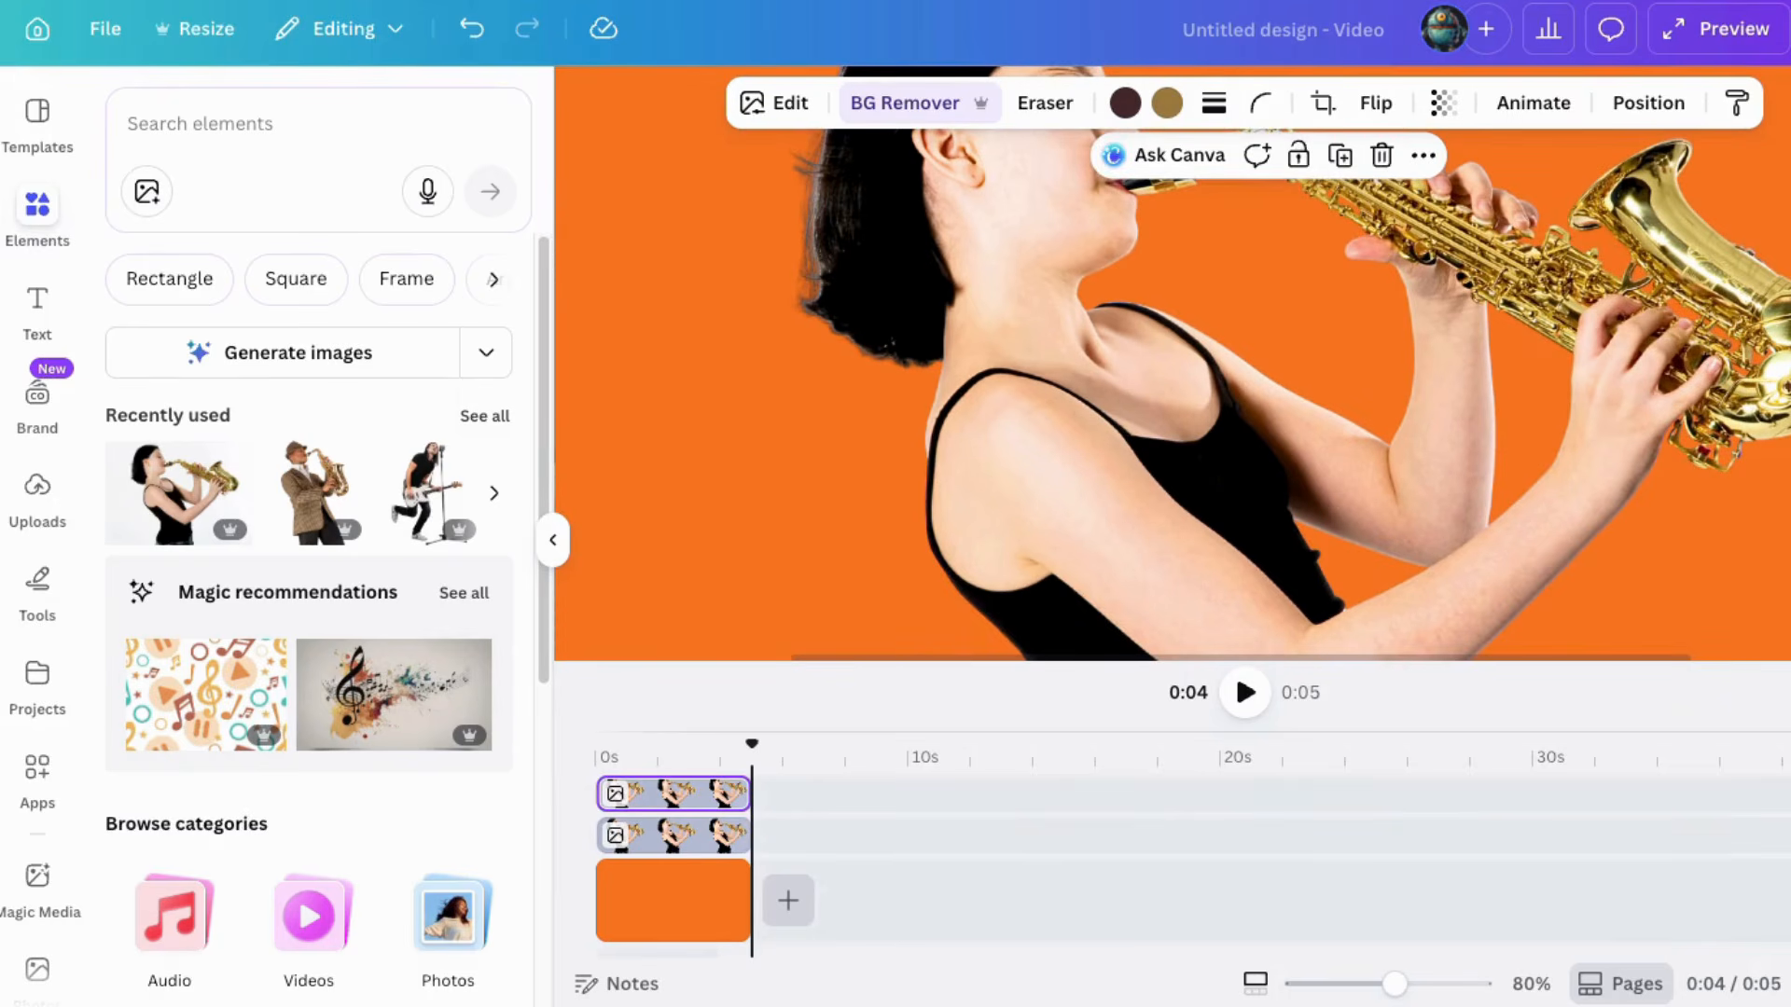
{"action": "scroll", "coordinate": [1110, 392], "scroll_direction": "up", "scroll_amount": 3}
{"action": "left_click_drag", "start_coordinate": [1123, 395], "coordinate": [1105, 408]}
{"action": "left_click_drag", "start_coordinate": [1393, 991], "coordinate": [1353, 981]}
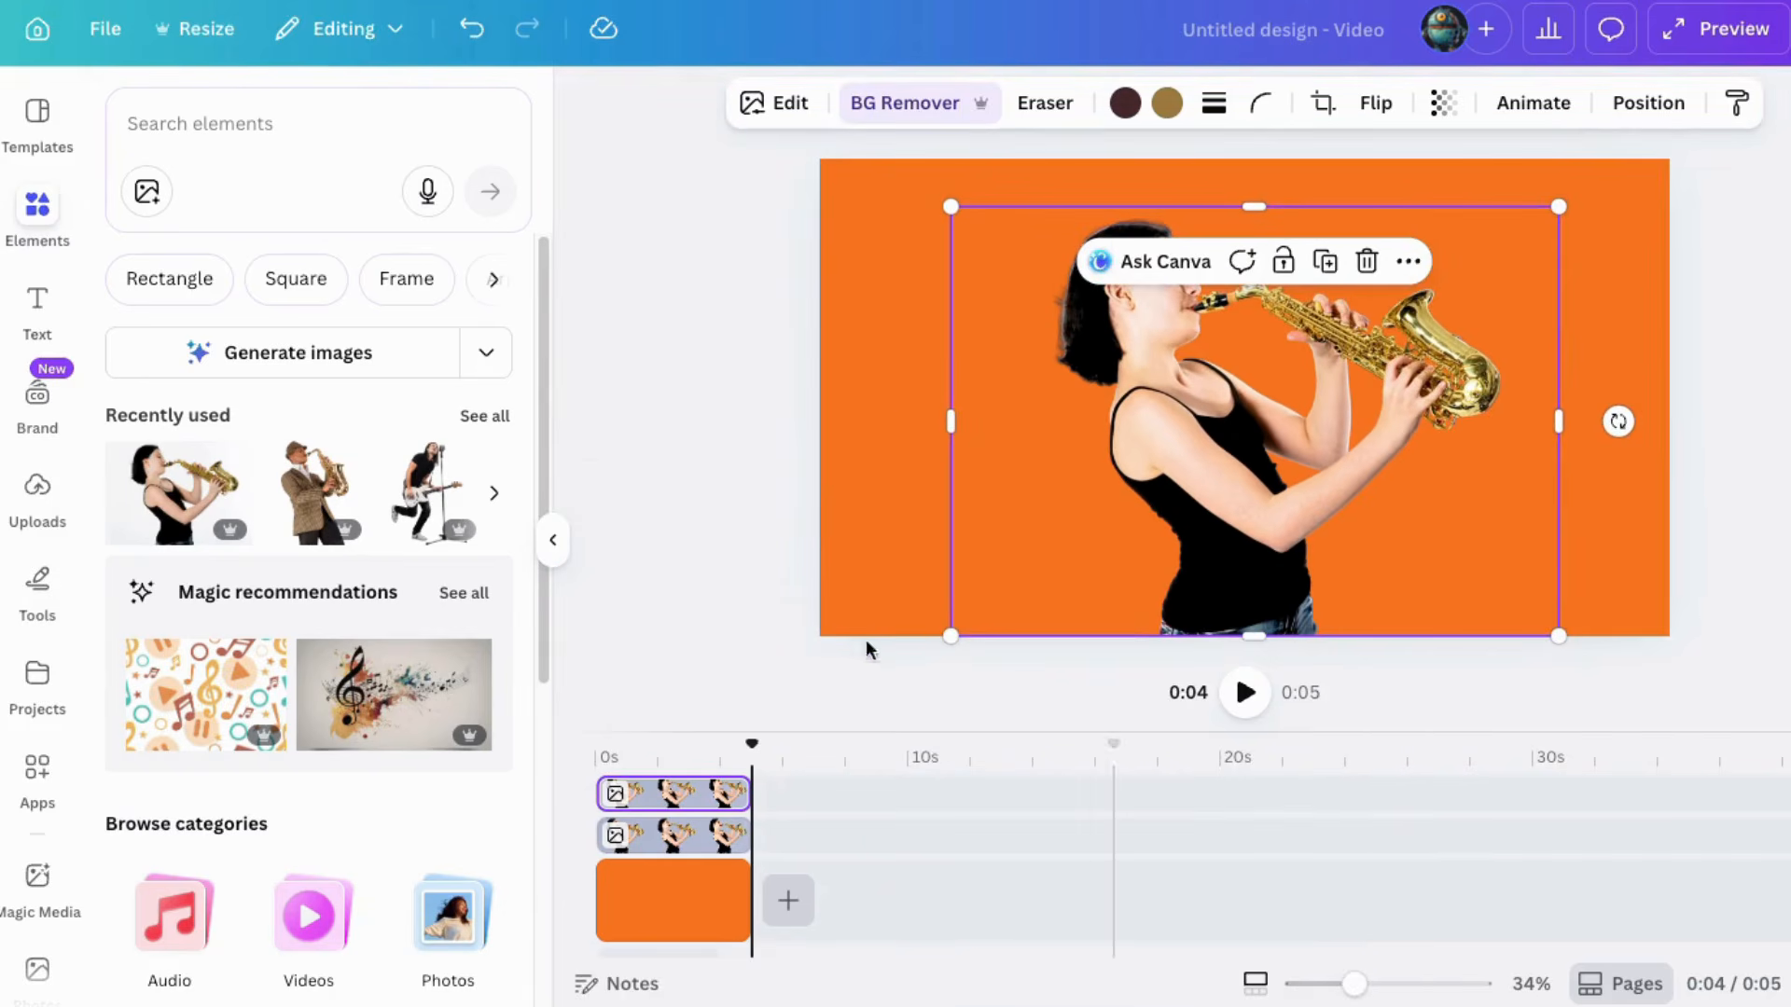
{"action": "left_click", "coordinate": [774, 538]}
Step: Add a subheading text box, set its font to Anton and its color to white
{"action": "left_click", "coordinate": [38, 320]}
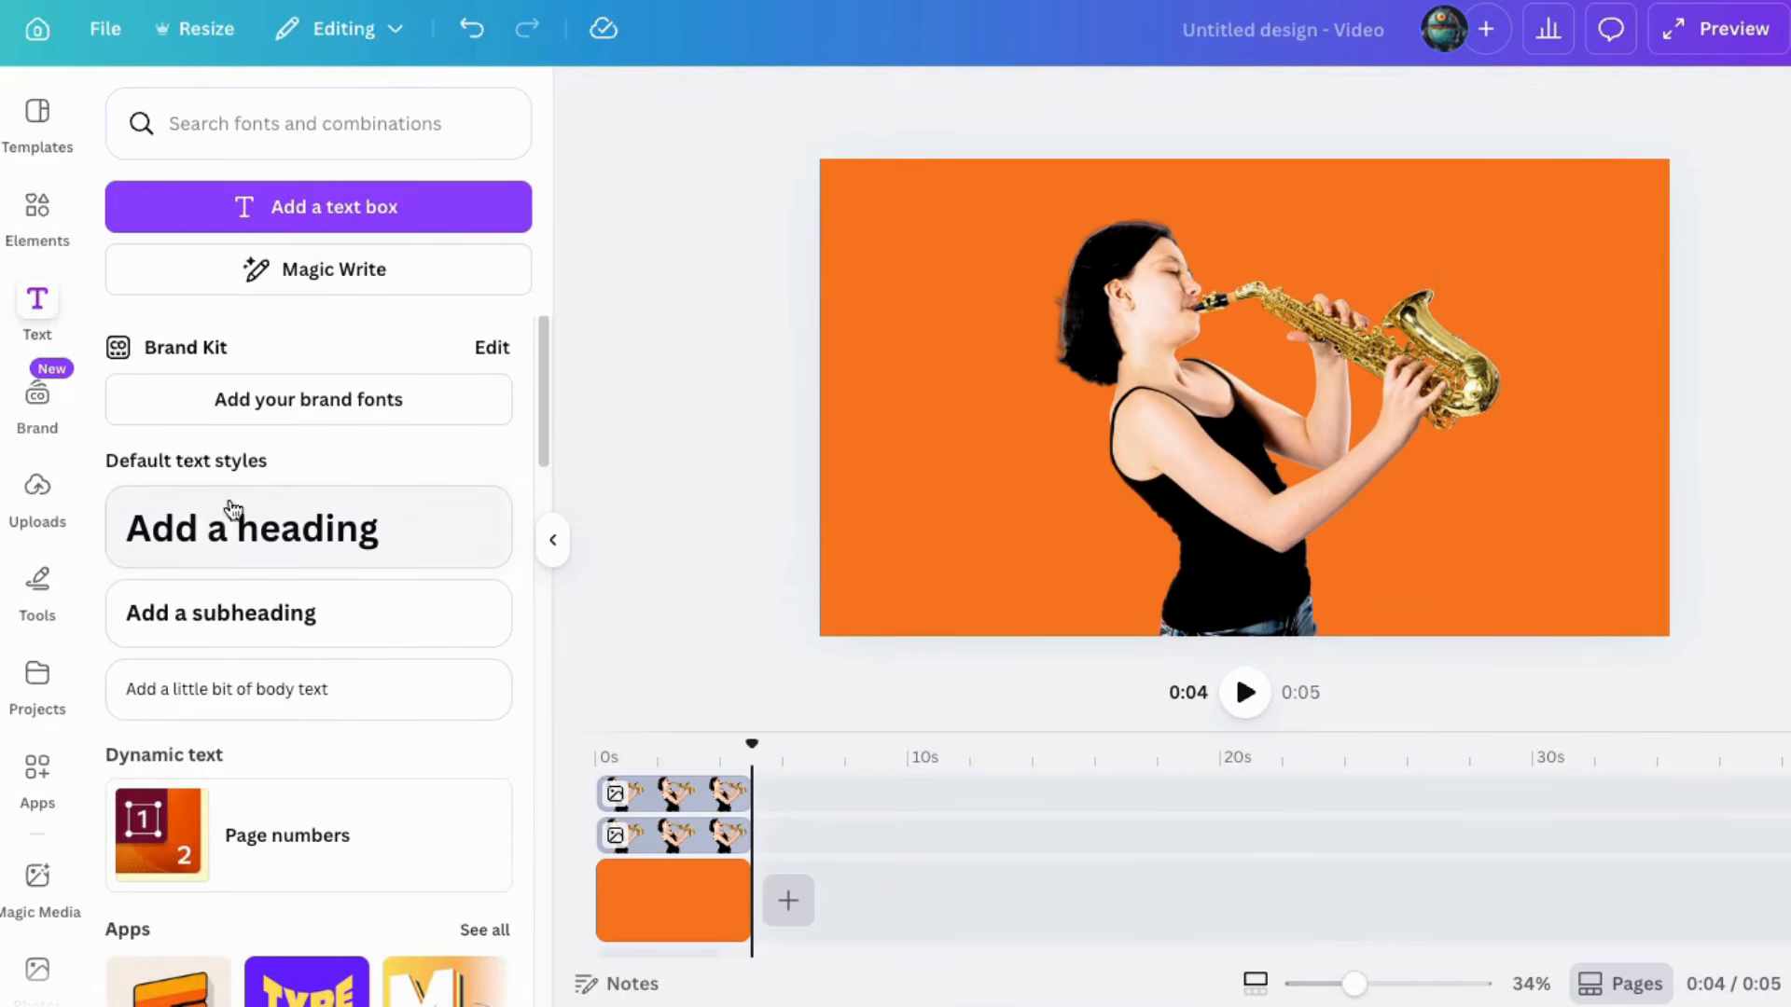
{"action": "left_click", "coordinate": [265, 635]}
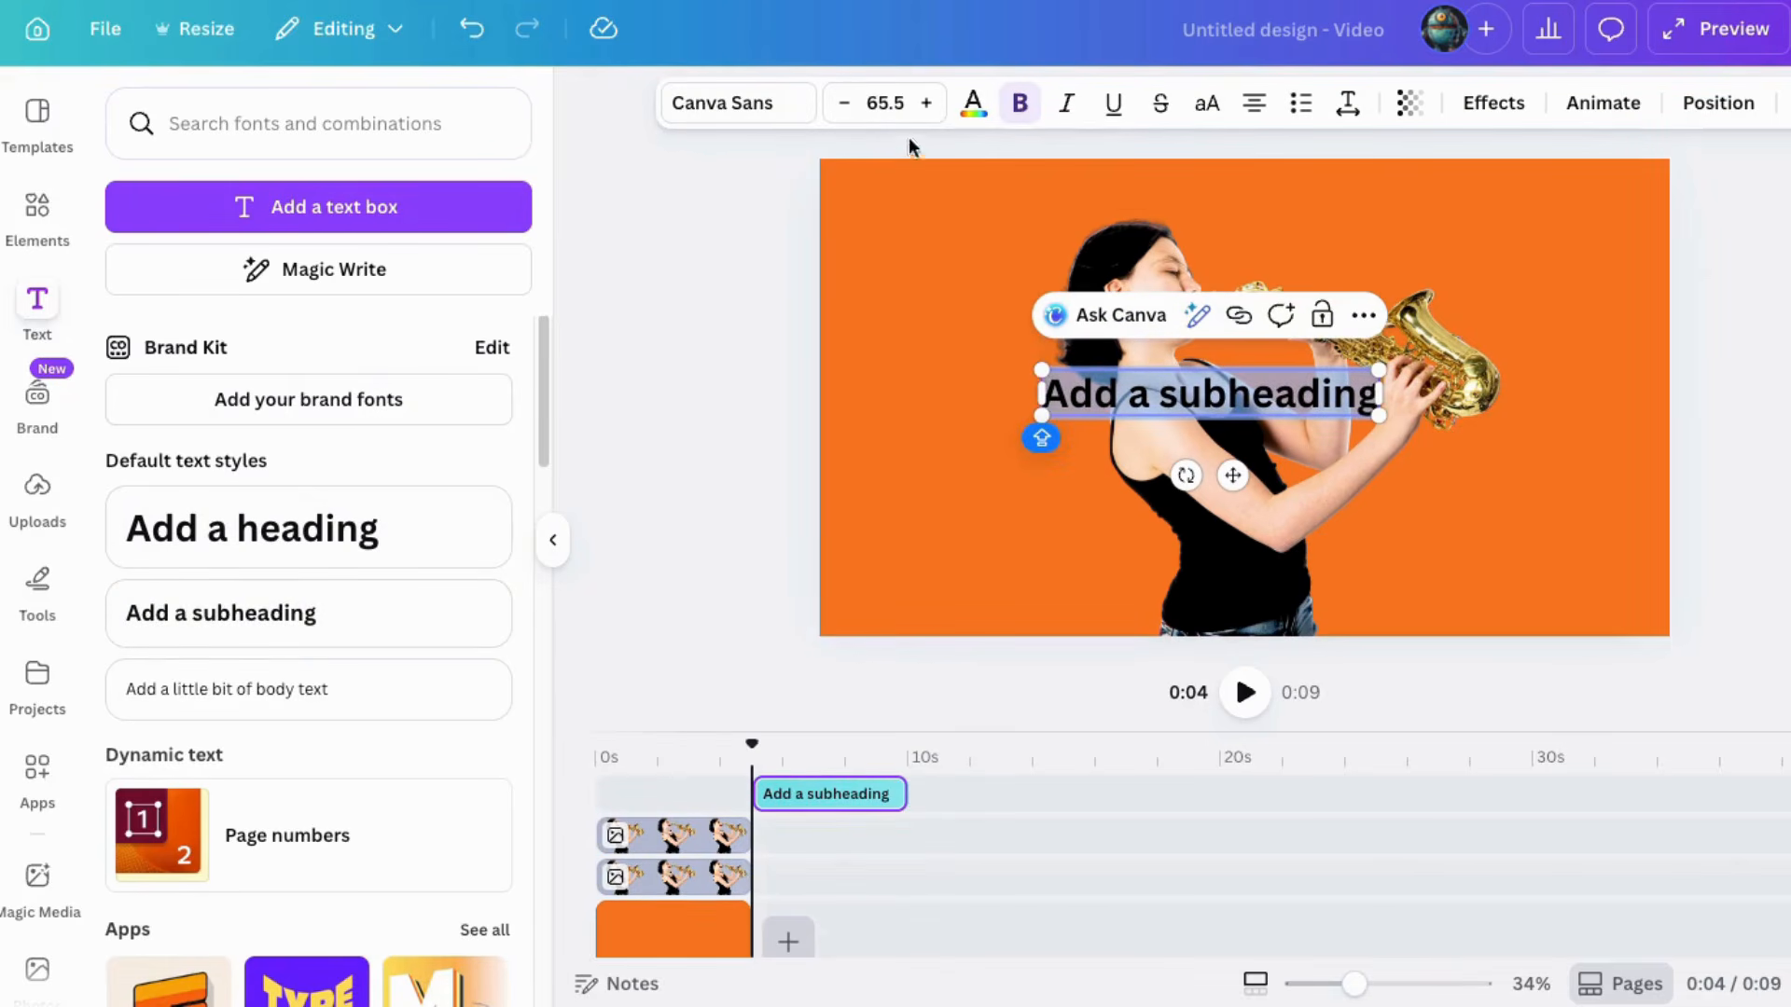
{"action": "left_click", "coordinate": [751, 107]}
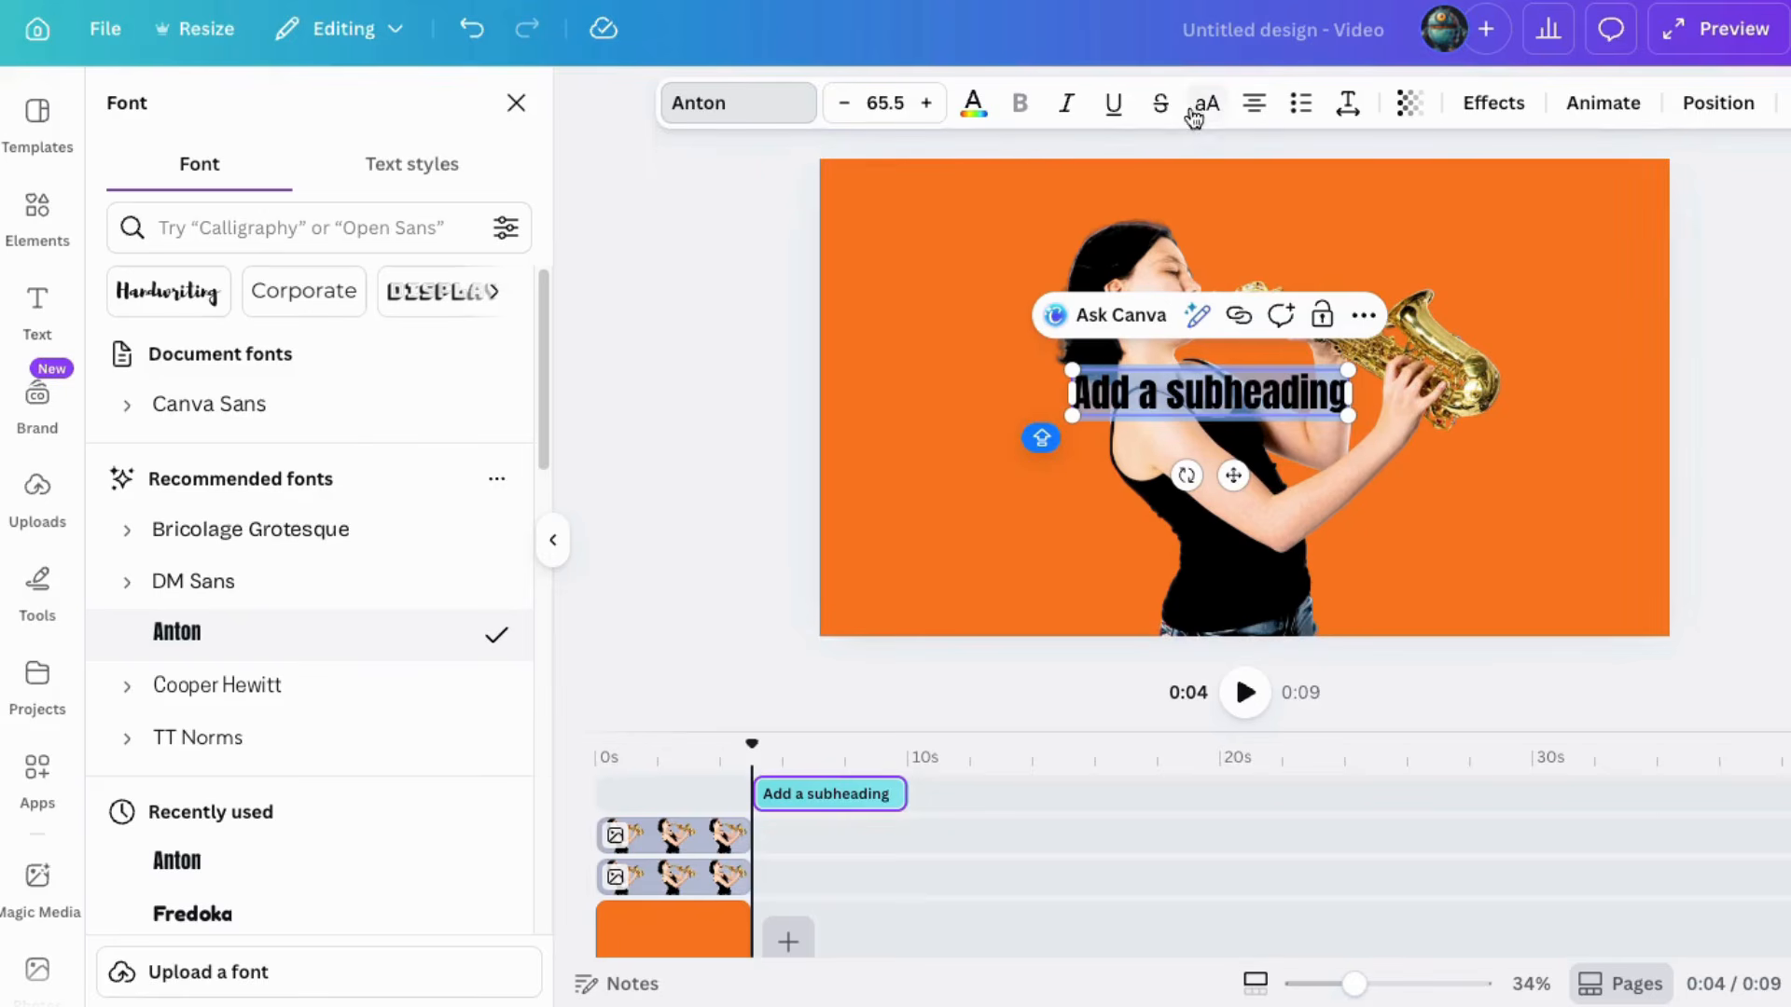
{"action": "left_click", "coordinate": [972, 107]}
{"action": "left_click", "coordinate": [133, 469]}
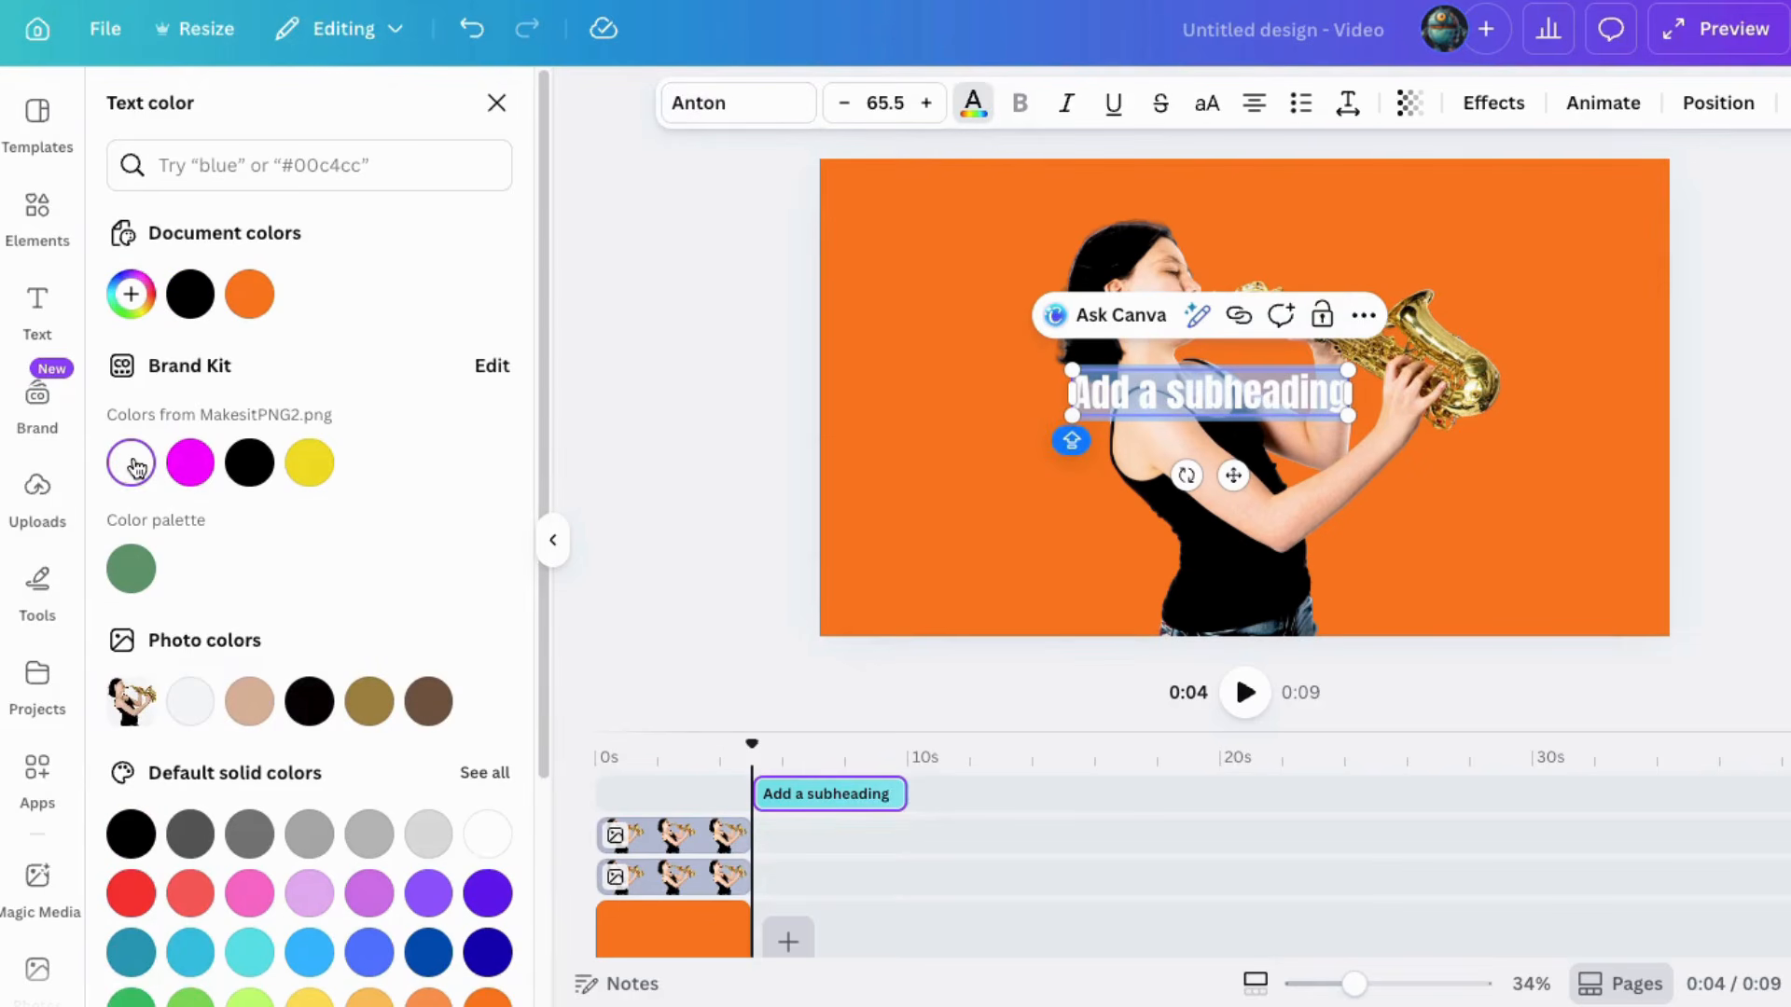
Step: Enter SAXOPHONE as the text and paste it on three more lines so it repeats four times
{"action": "type", "text": "SAXOPHONE"}
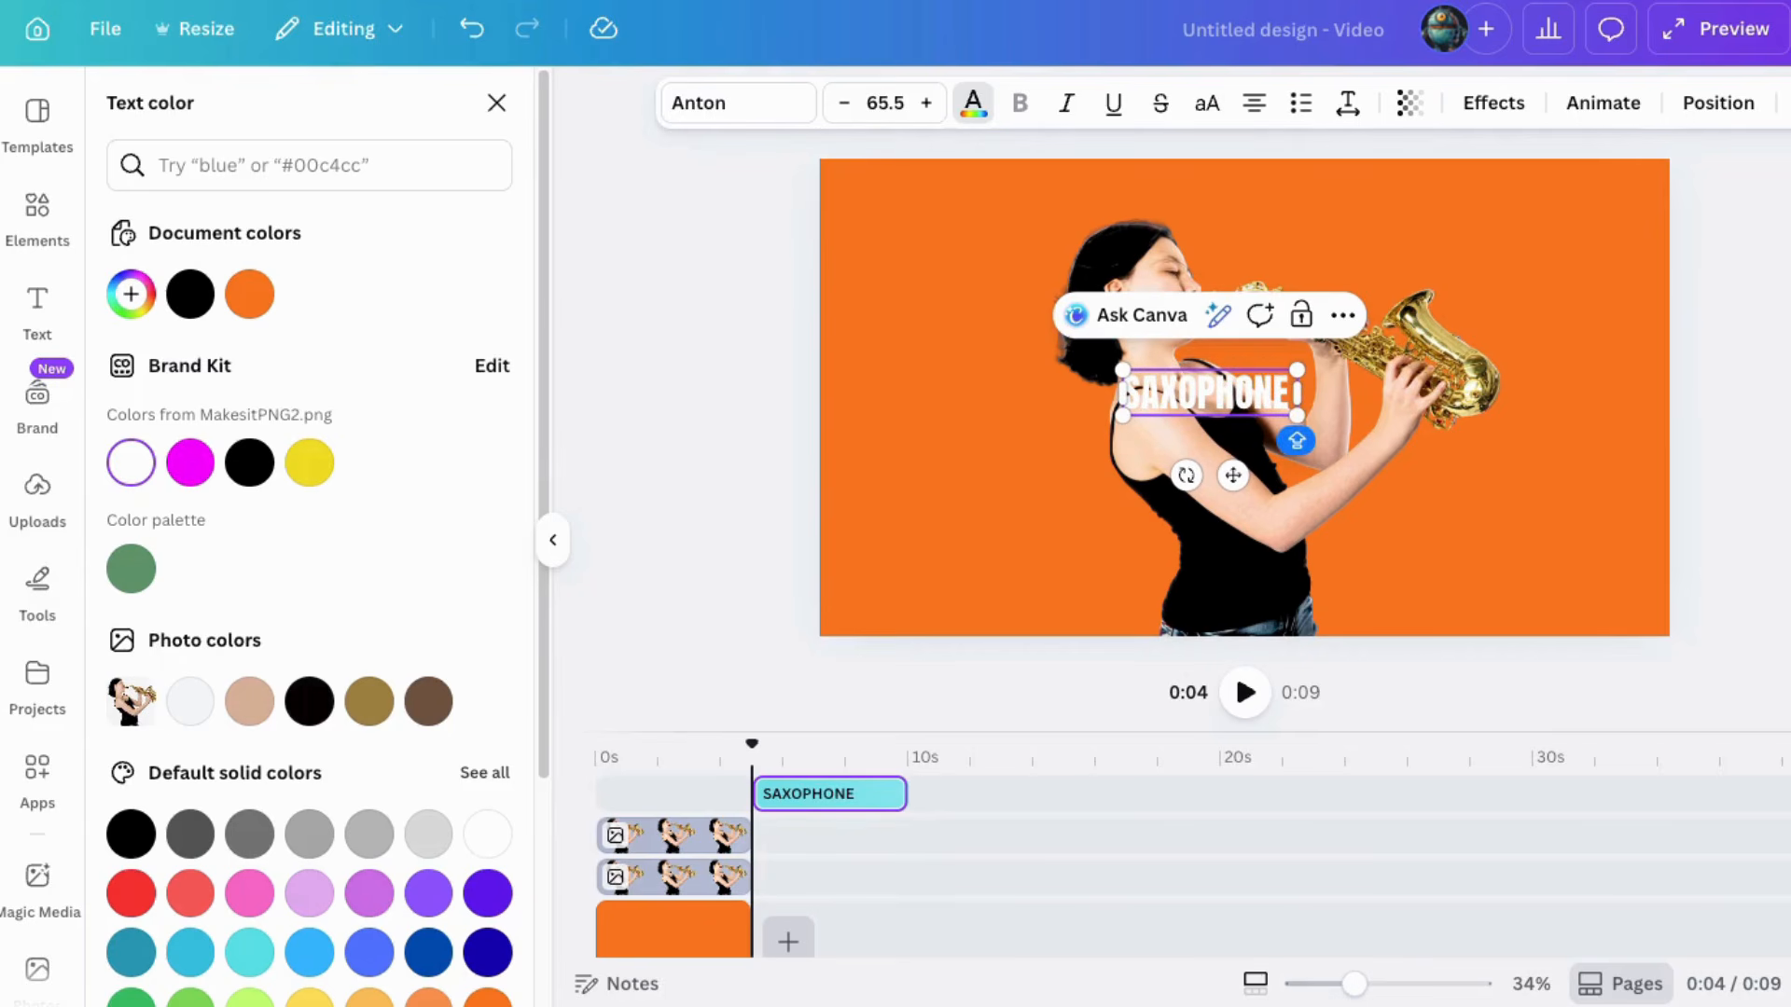
{"action": "left_click_drag", "start_coordinate": [1123, 393], "coordinate": [1263, 393]}
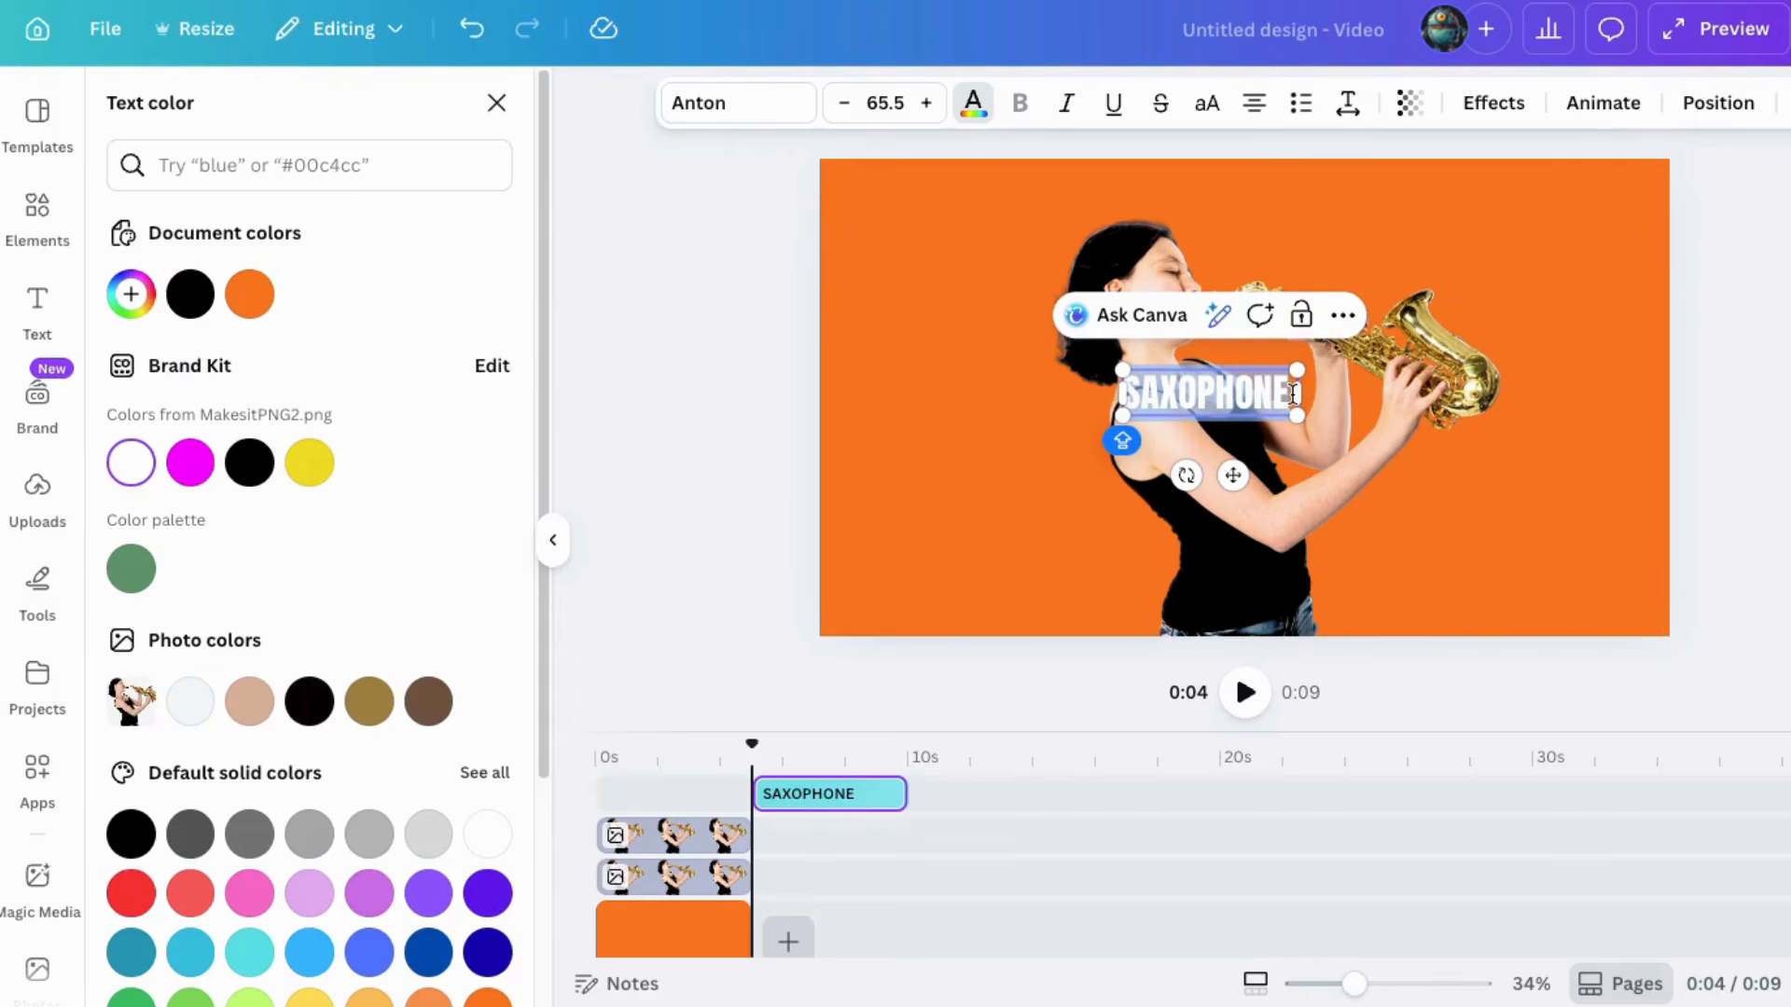
{"action": "left_click", "coordinate": [1291, 401]}
{"action": "key", "text": "Return"}
{"action": "type", "text": "SAXOPHONE"}
{"action": "key", "text": "Return"}
{"action": "type", "text": "SAXOPHONE"}
{"action": "key", "text": "Return"}
{"action": "type", "text": "SAXOPHONE"}
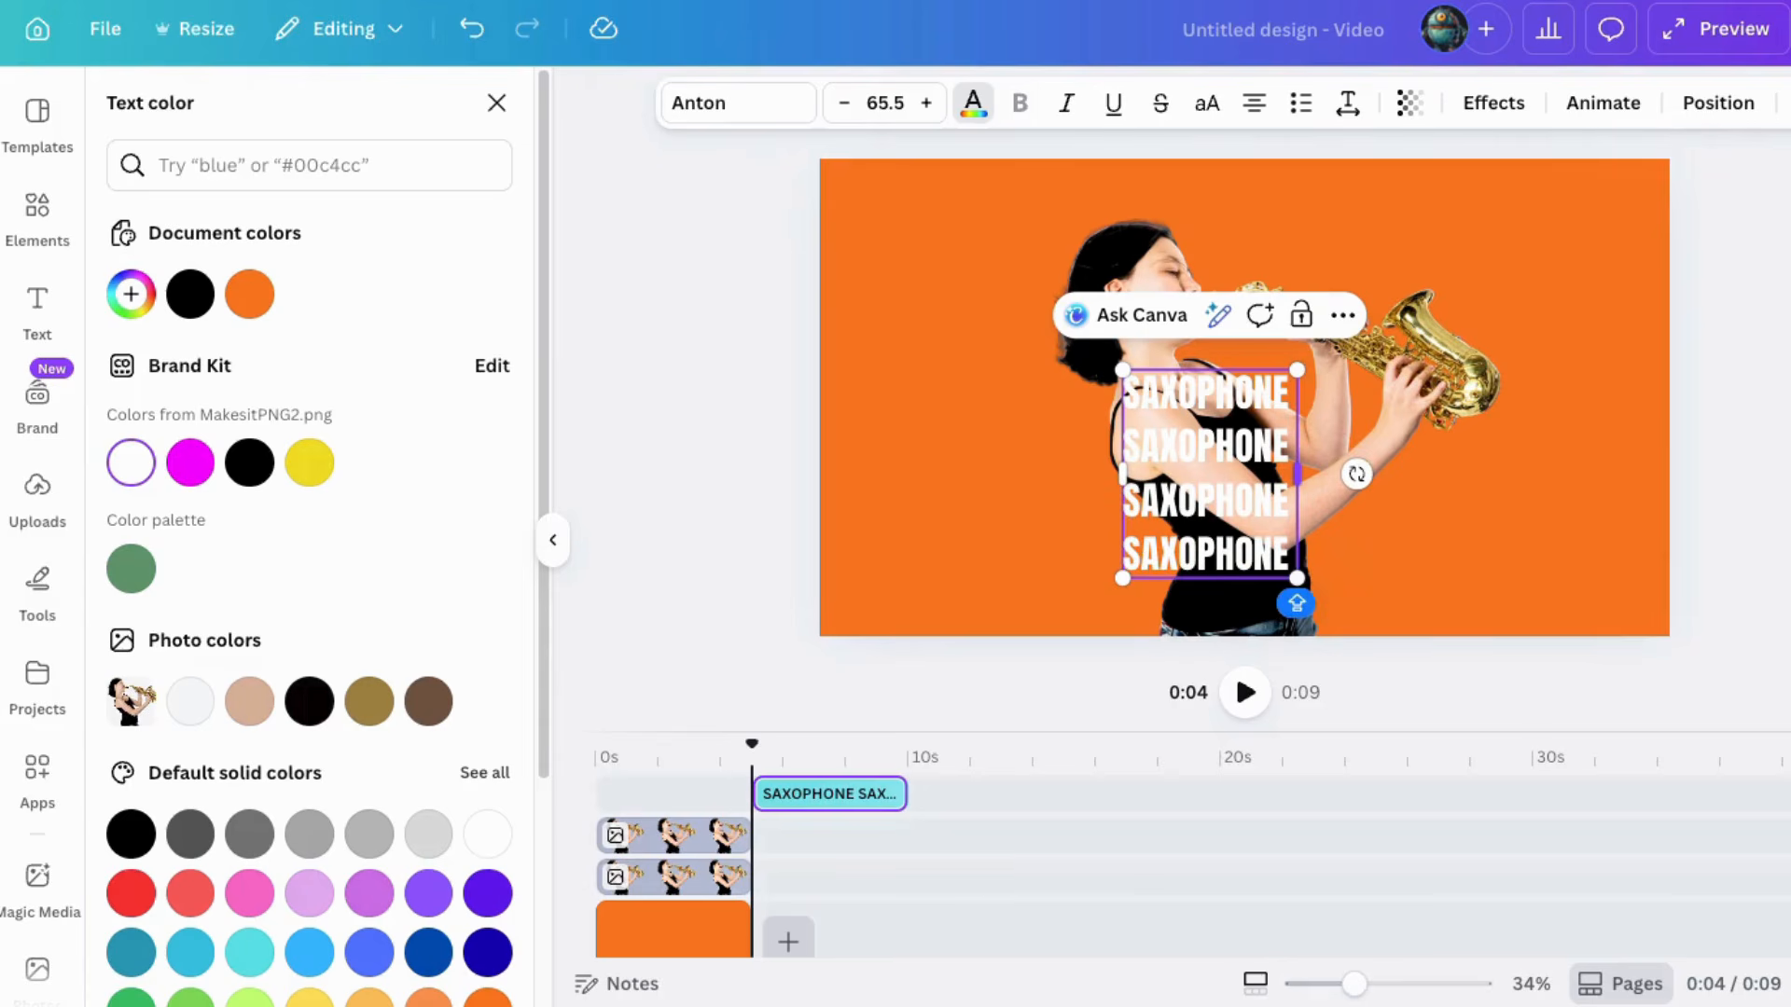
Step: Finish editing and move the text block up over the singer's head
{"action": "key", "text": "Escape"}
{"action": "key", "text": "Escape"}
{"action": "left_click_drag", "start_coordinate": [1175, 464], "coordinate": [1089, 342]}
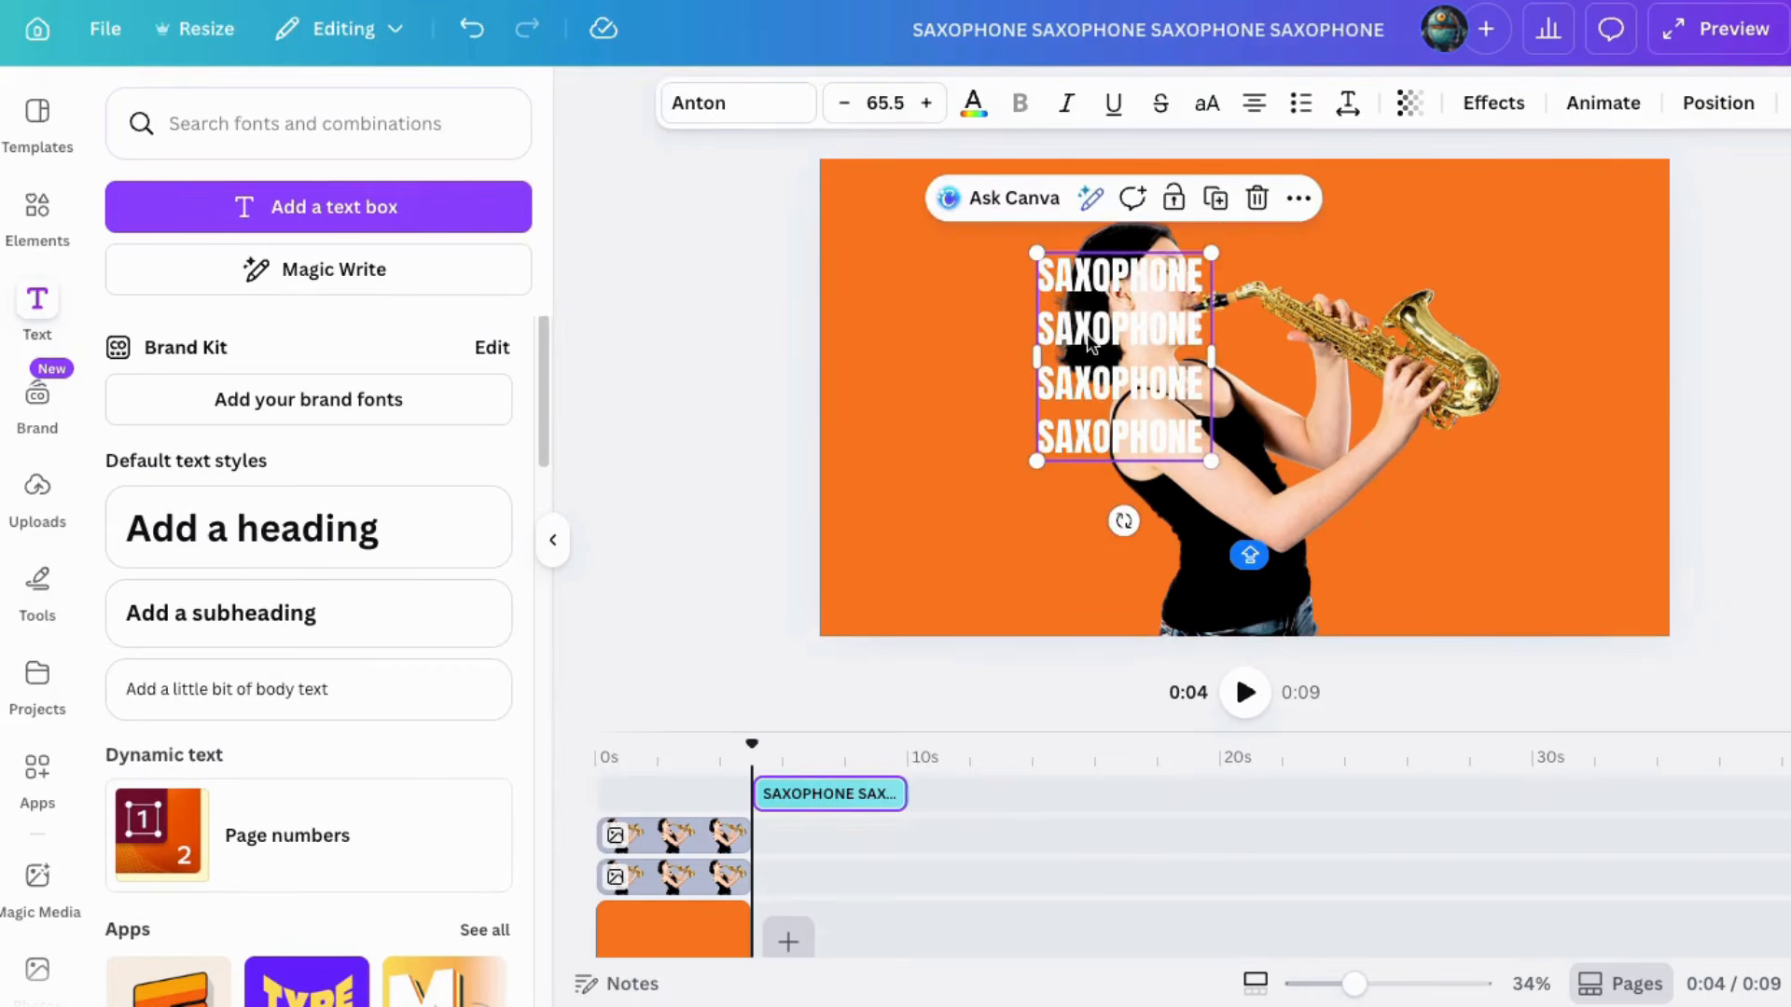
Step: Apply the Curve shape effect to the text and enlarge it around the saxophonist
{"action": "left_click", "coordinate": [1493, 102]}
{"action": "scroll", "coordinate": [254, 736], "scroll_direction": "down", "scroll_amount": 2}
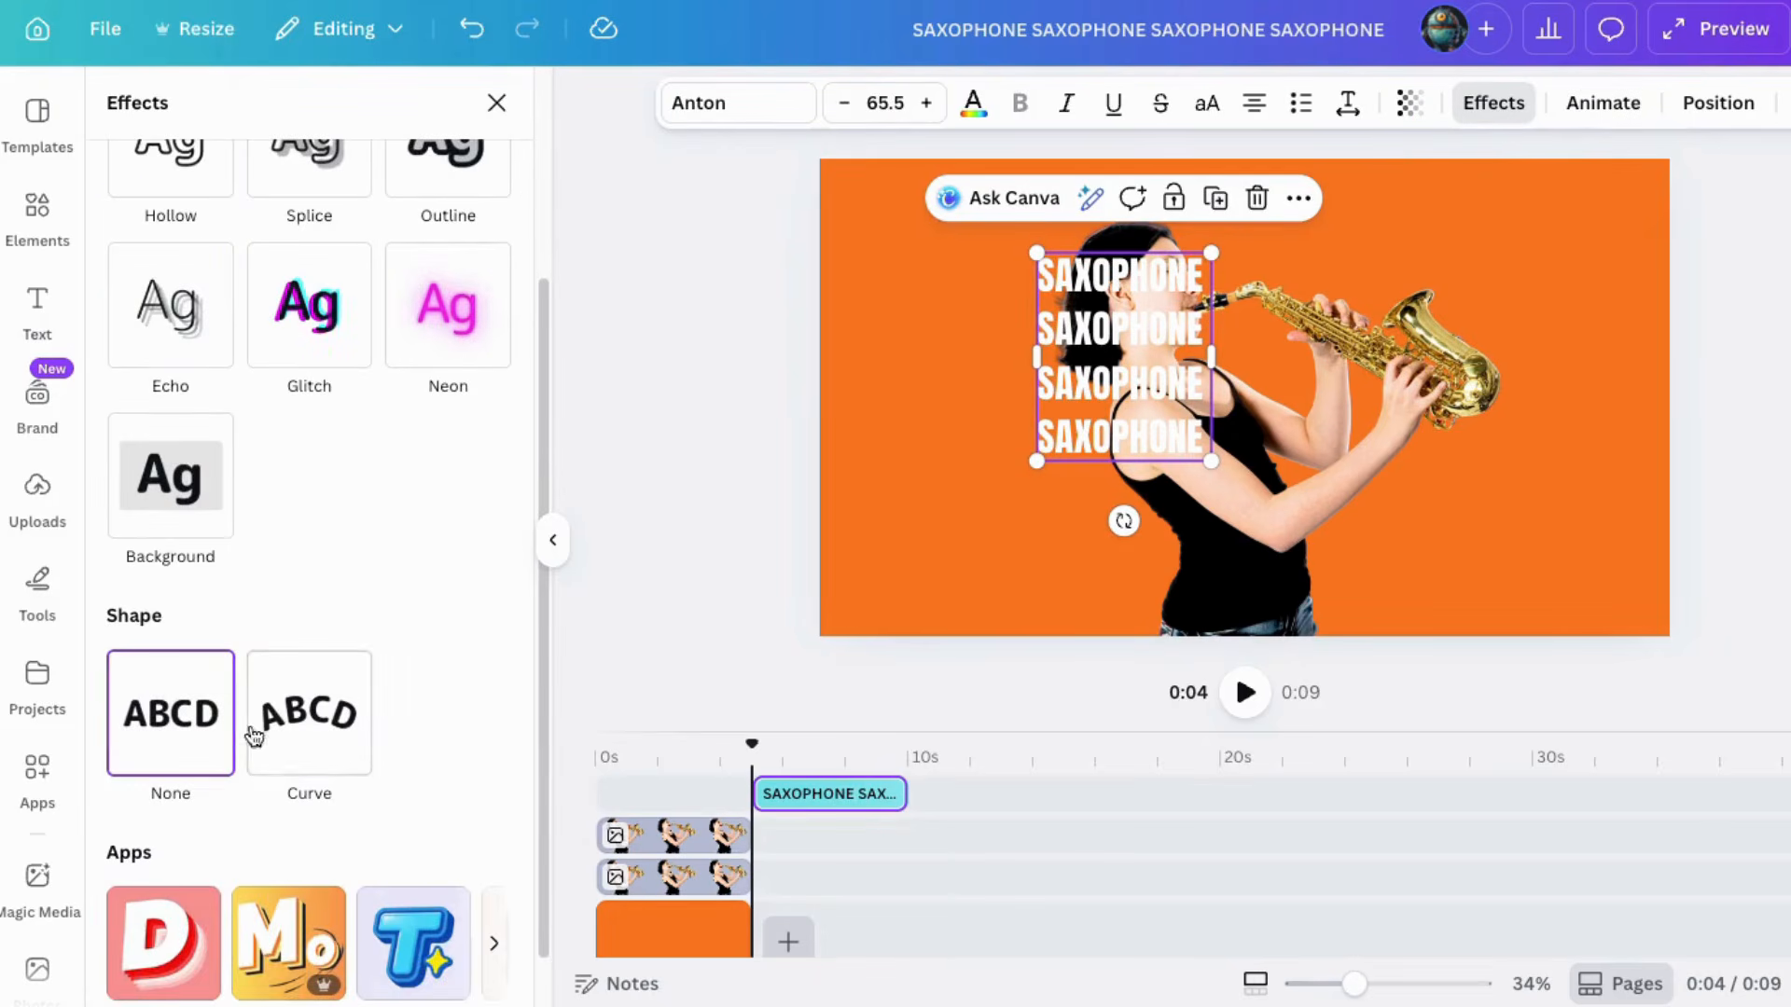
{"action": "left_click", "coordinate": [311, 727]}
{"action": "left_click_drag", "start_coordinate": [1229, 459], "coordinate": [1449, 629]}
Step: Change the text font to League Spartan
{"action": "left_click", "coordinate": [684, 116]}
{"action": "scroll", "coordinate": [233, 700], "scroll_direction": "down", "scroll_amount": 3}
{"action": "left_click", "coordinate": [207, 597]}
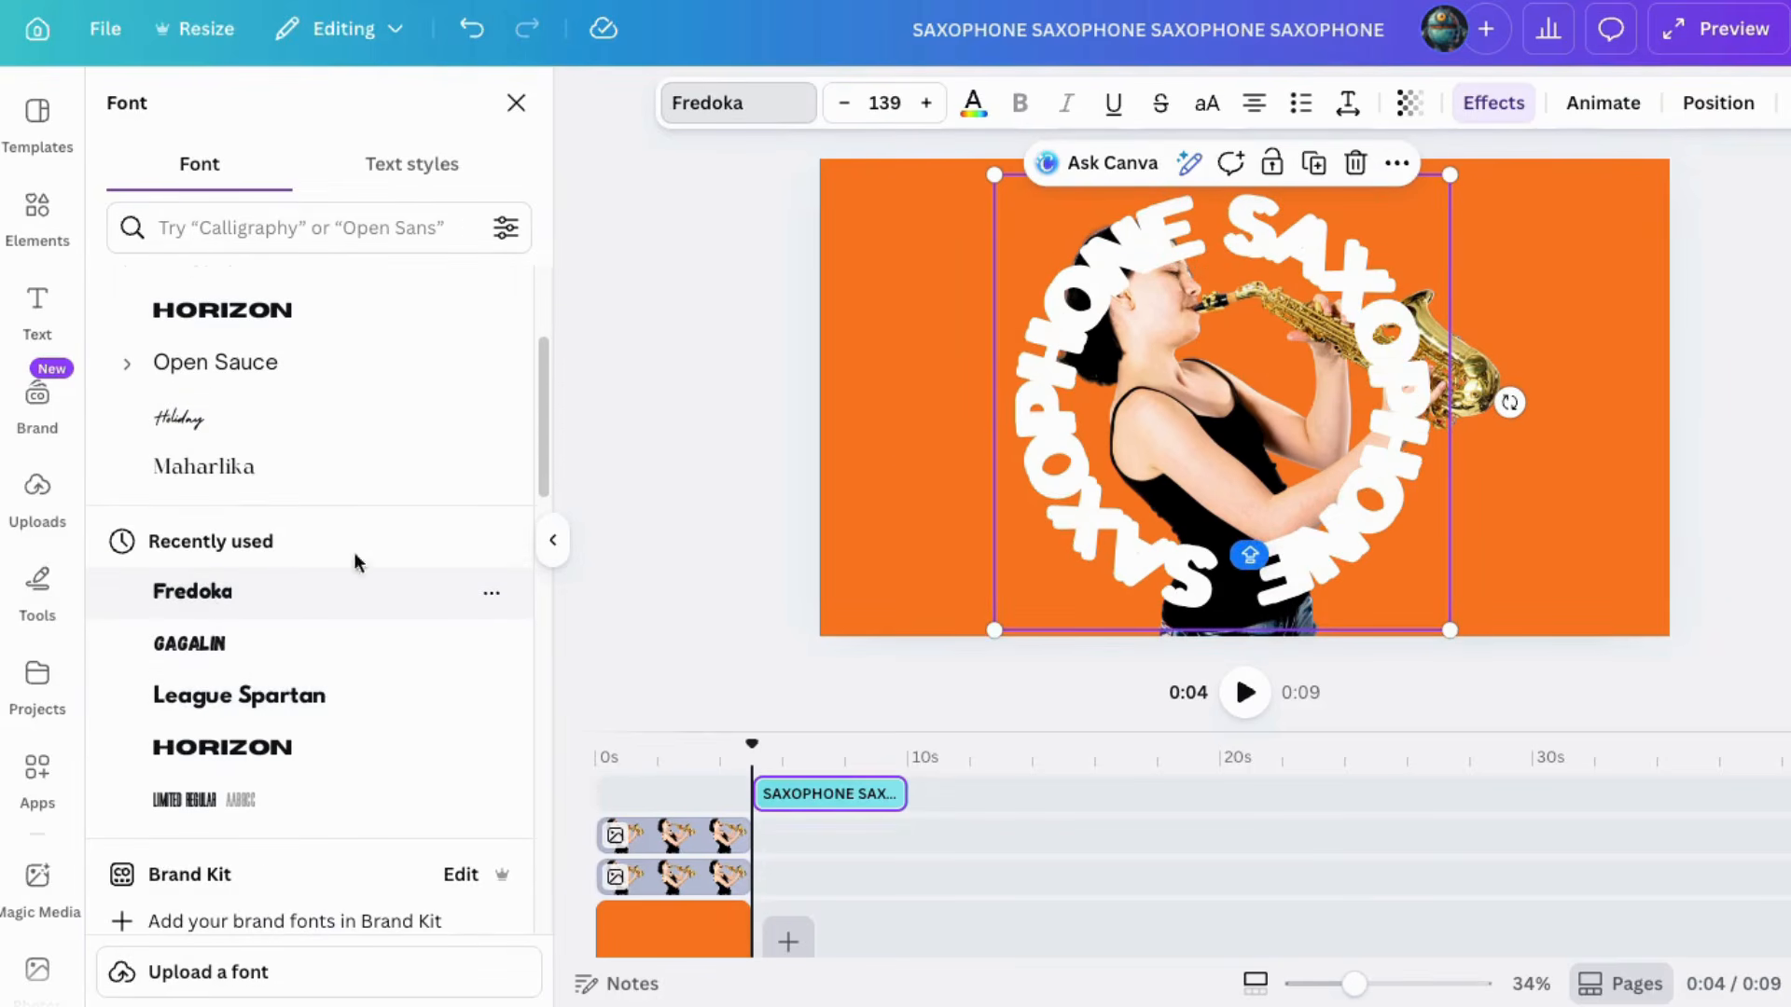
{"action": "left_click", "coordinate": [239, 698]}
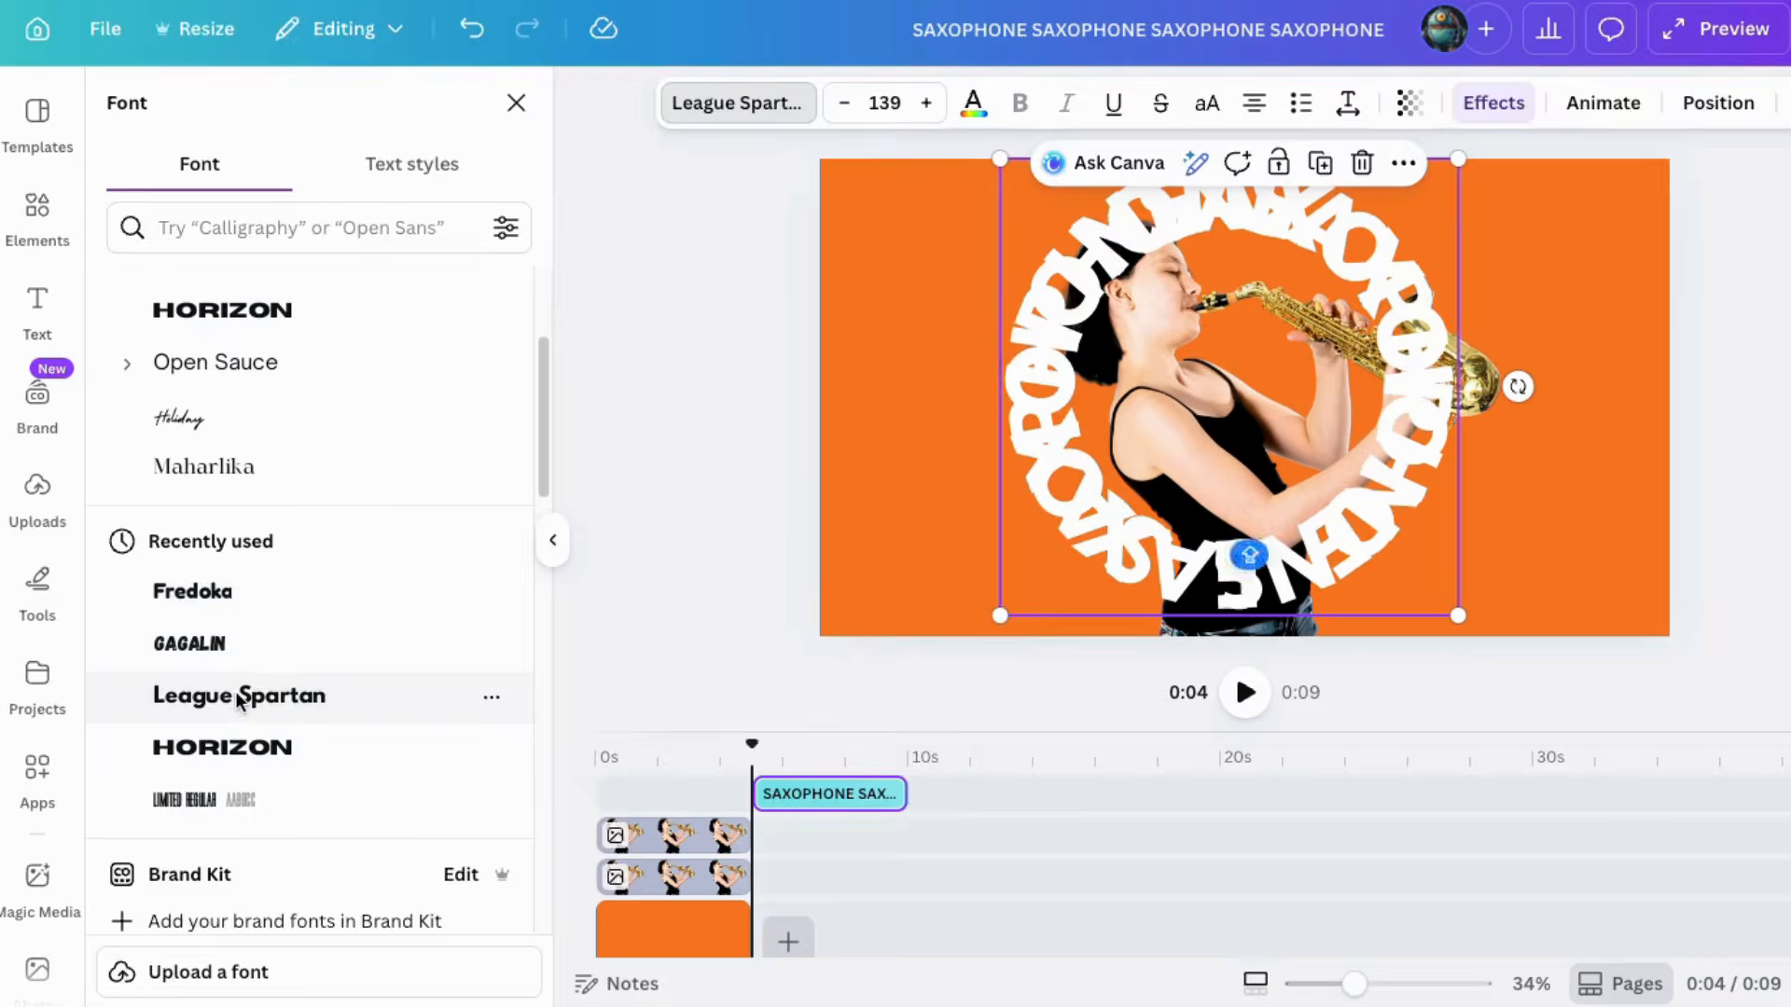
Step: Shrink the curved text, reduce the font size to 122 and set the curve to 53
{"action": "left_click_drag", "start_coordinate": [1458, 616], "coordinate": [1402, 558]}
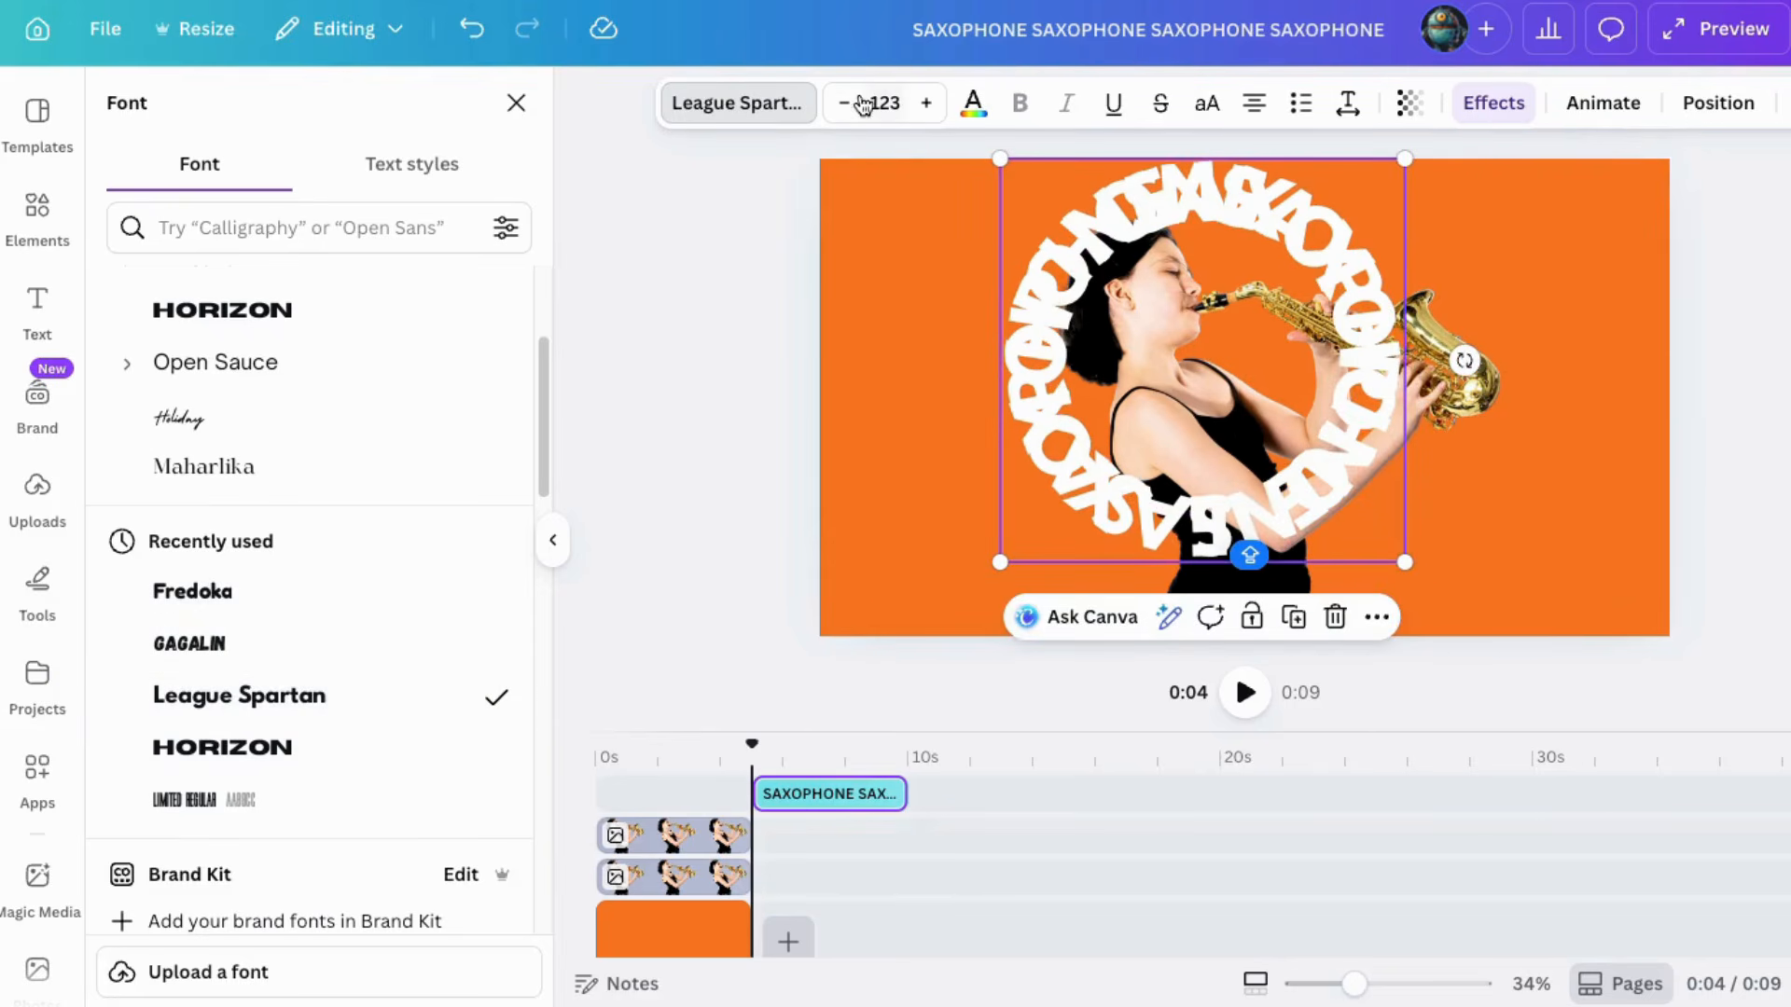
{"action": "left_click", "coordinate": [845, 102]}
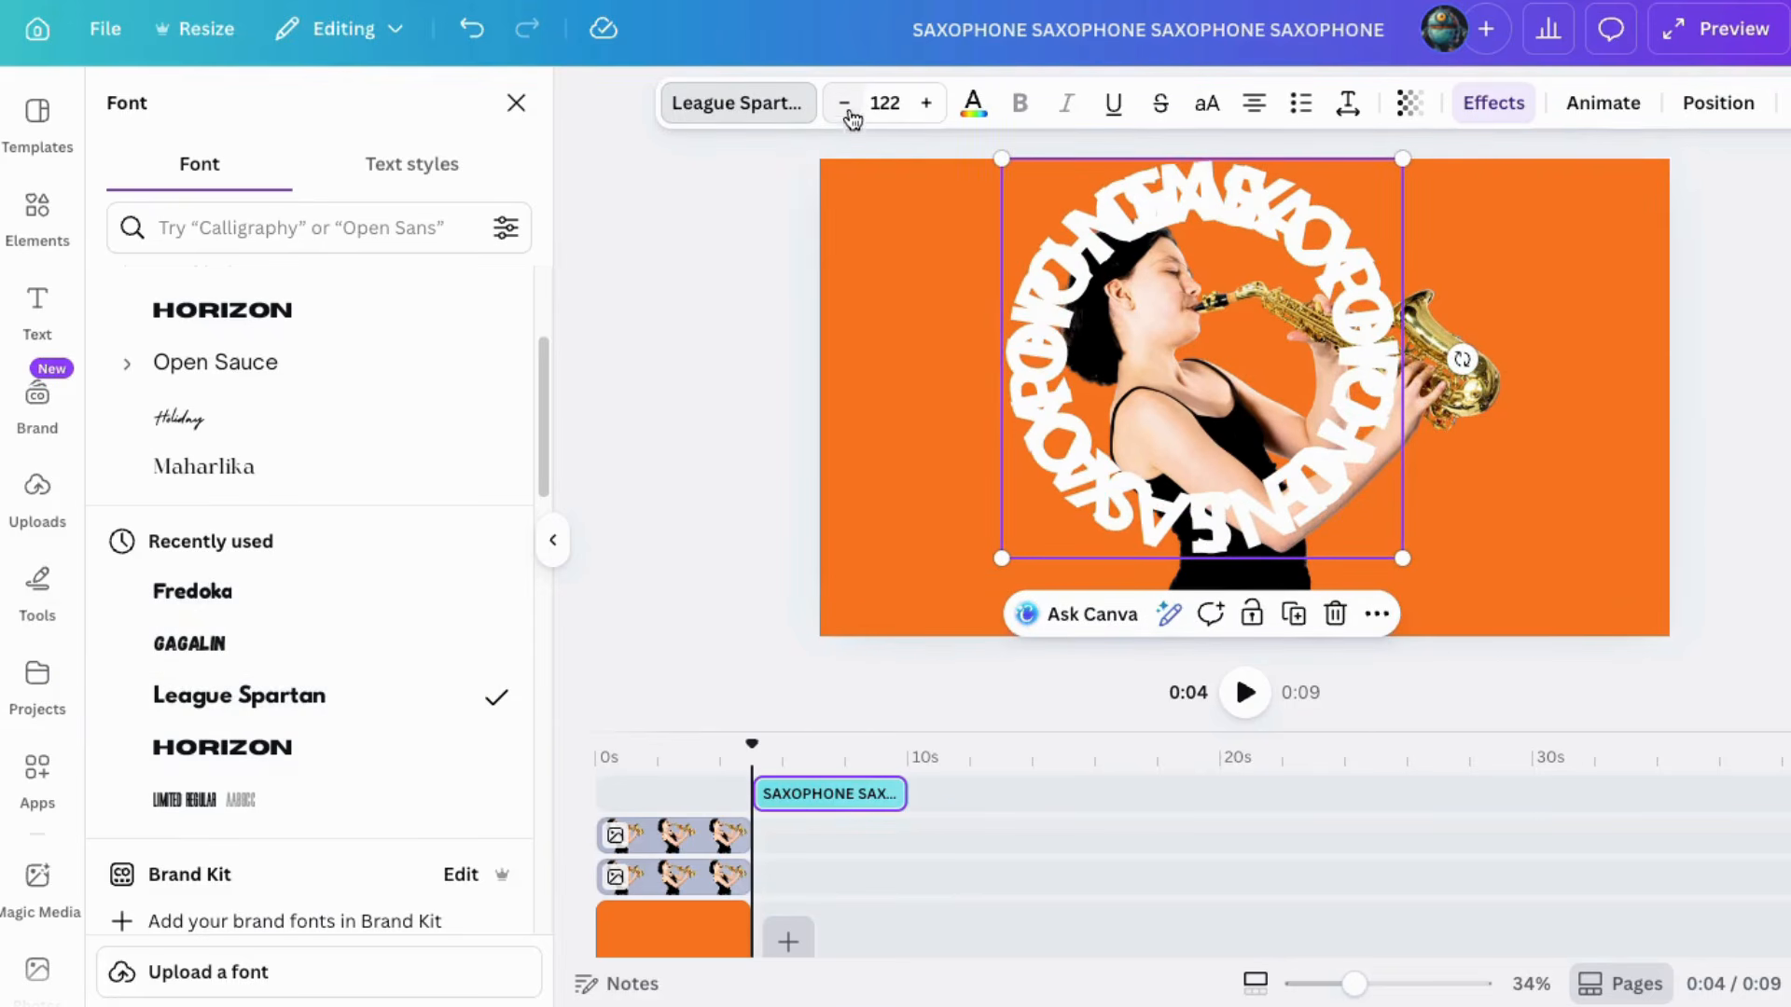
{"action": "left_click", "coordinate": [1494, 103]}
{"action": "left_click_drag", "start_coordinate": [288, 735], "coordinate": [282, 731]}
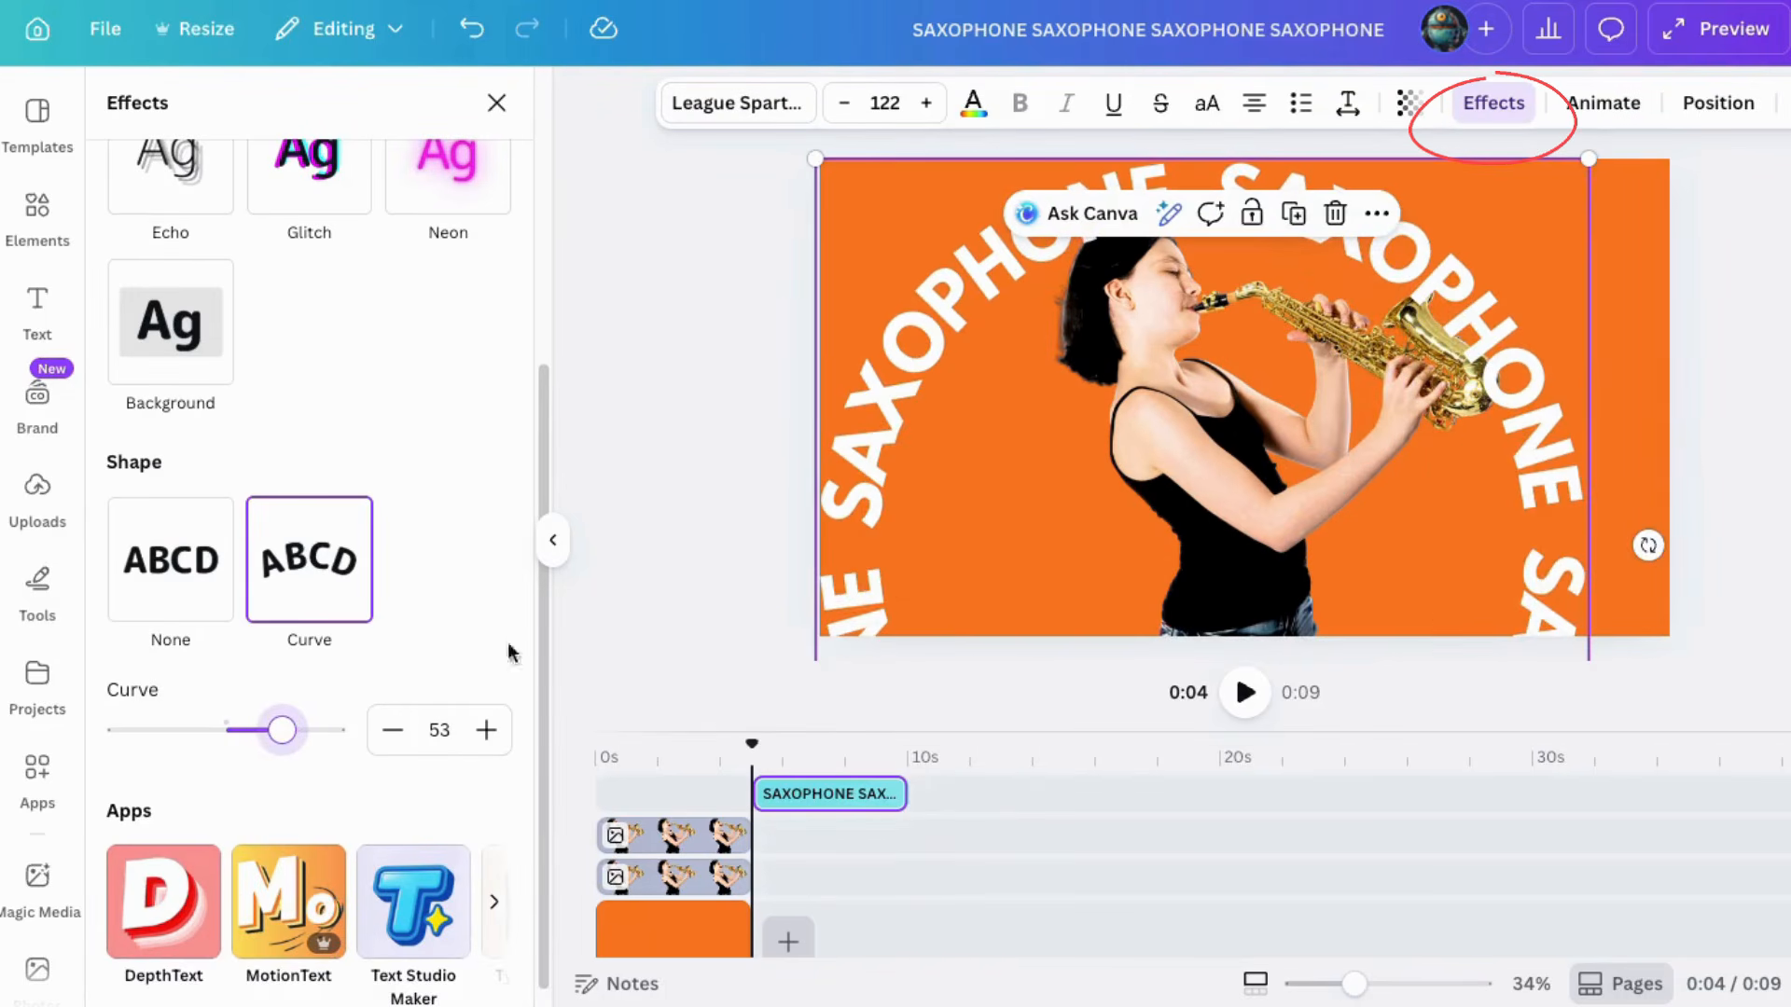
Step: Set the curve to 54 and scale the text ring to size 65, centring it around the saxophonist
{"action": "left_click_drag", "start_coordinate": [925, 539], "coordinate": [790, 505]}
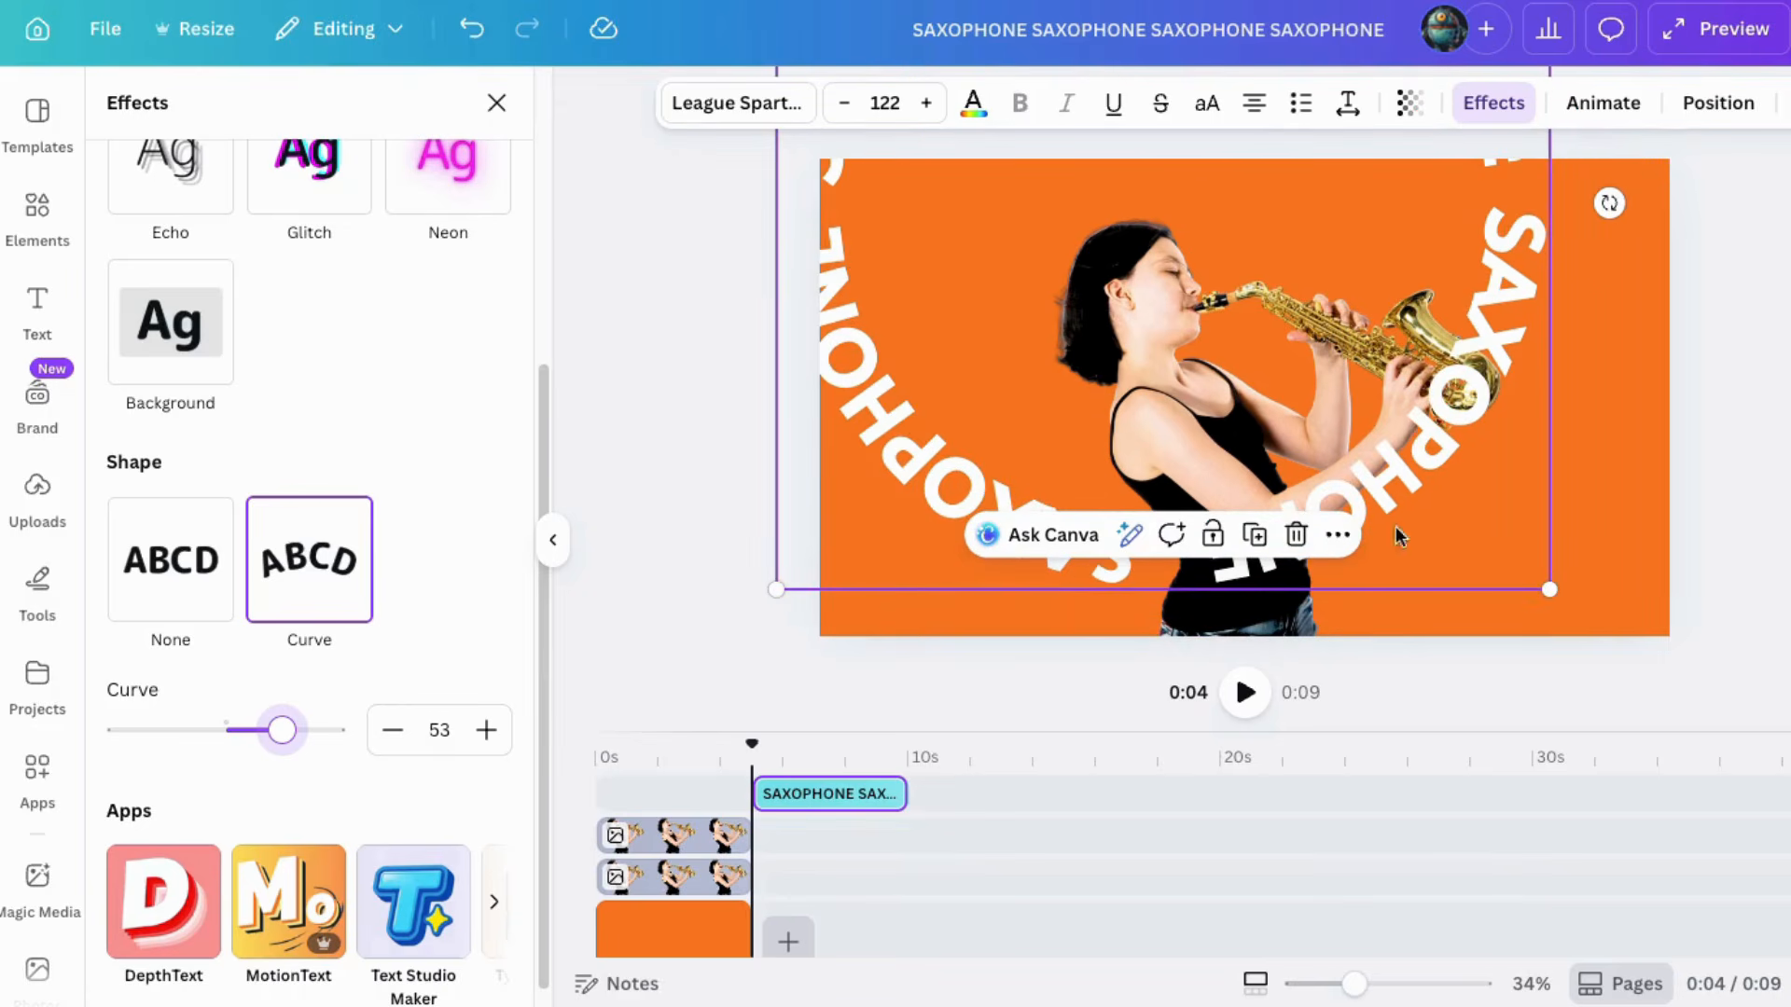
{"action": "left_click", "coordinate": [481, 732]}
{"action": "left_click_drag", "start_coordinate": [783, 575], "coordinate": [1138, 221]}
{"action": "left_click_drag", "start_coordinate": [1292, 193], "coordinate": [1205, 595]}
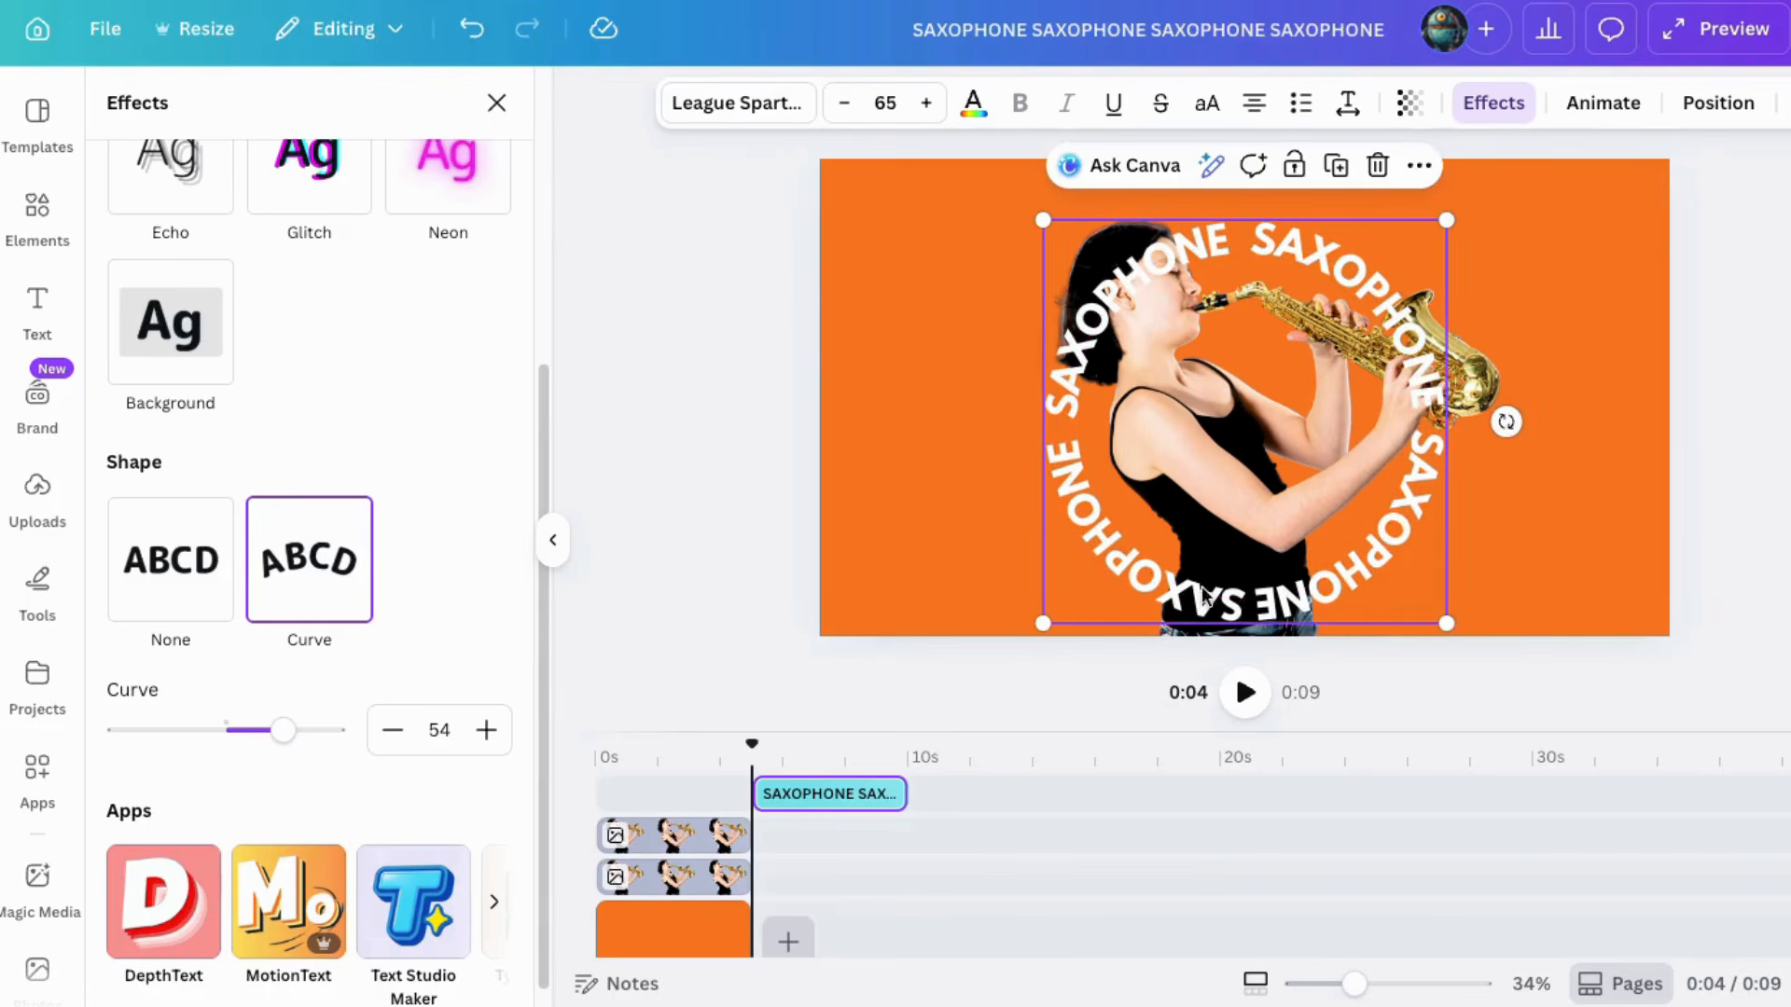
Step: Apply the Rotate add-on animation effect to the curved text
{"action": "left_click", "coordinate": [1603, 103]}
{"action": "scroll", "coordinate": [280, 914], "scroll_direction": "down", "scroll_amount": 10}
{"action": "scroll", "coordinate": [248, 932], "scroll_direction": "down", "scroll_amount": 3}
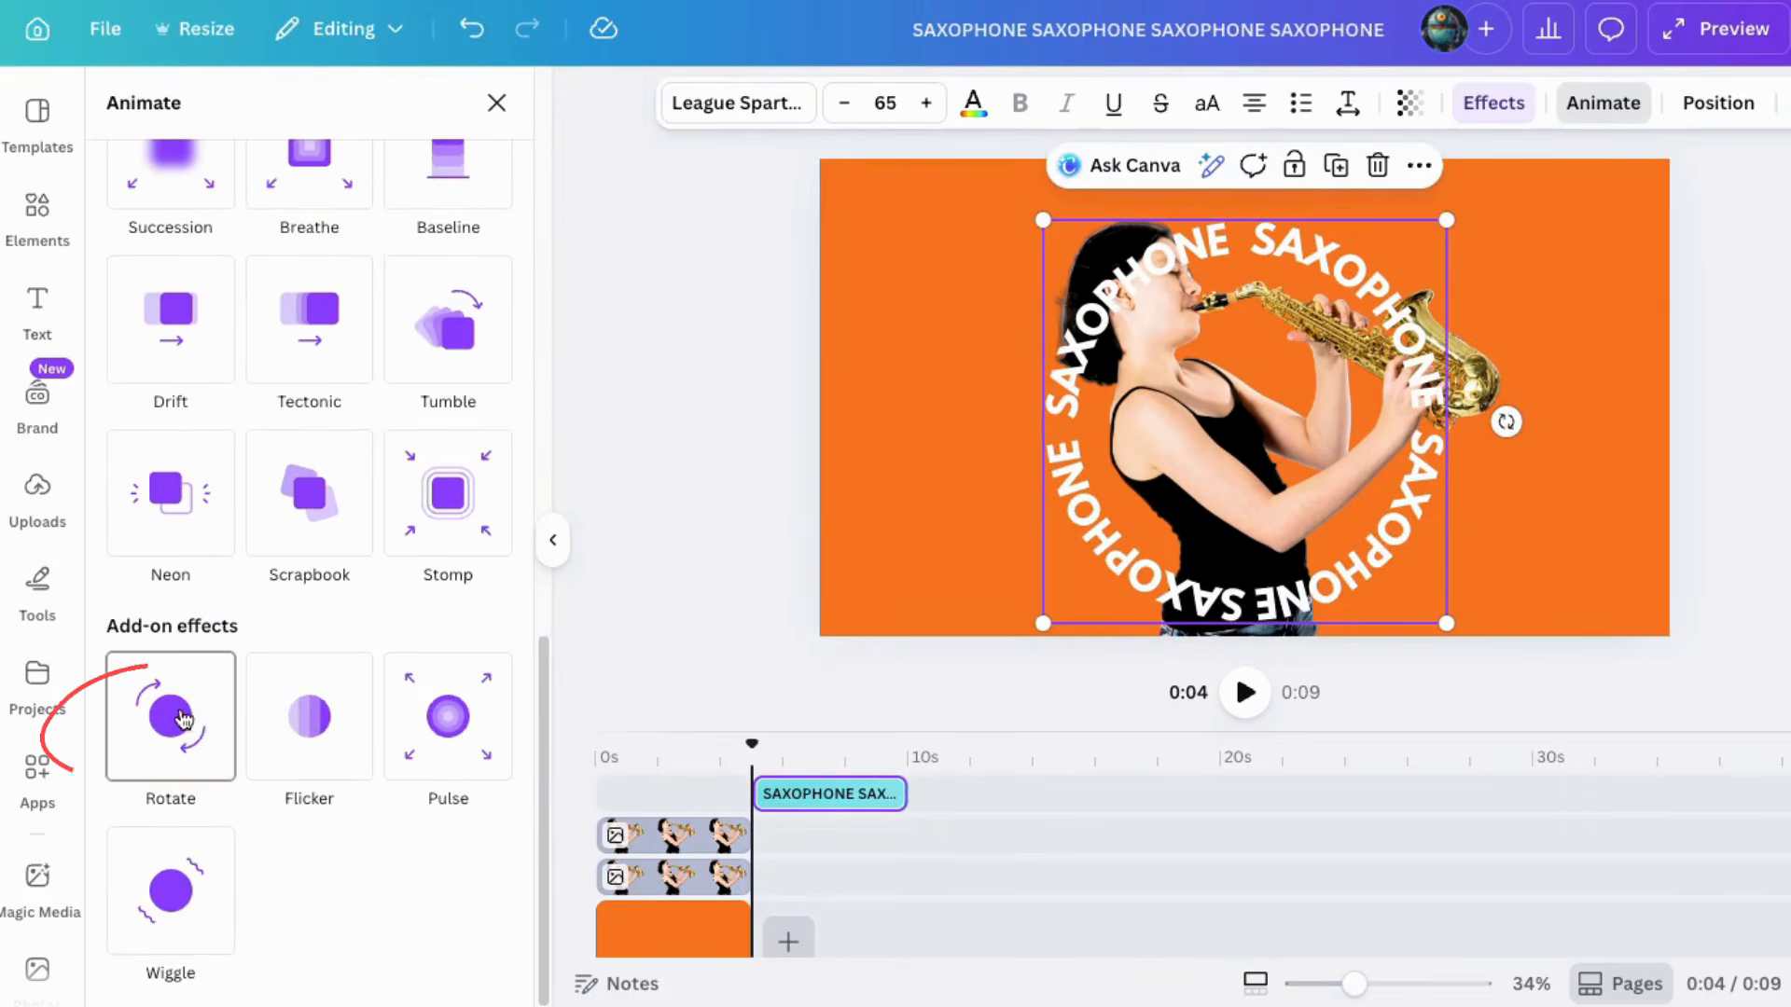
{"action": "left_click", "coordinate": [180, 718]}
Step: Move the text clip to the start of the timeline and preview the animation
{"action": "left_click_drag", "start_coordinate": [844, 795], "coordinate": [681, 796]}
{"action": "left_click", "coordinate": [602, 758]}
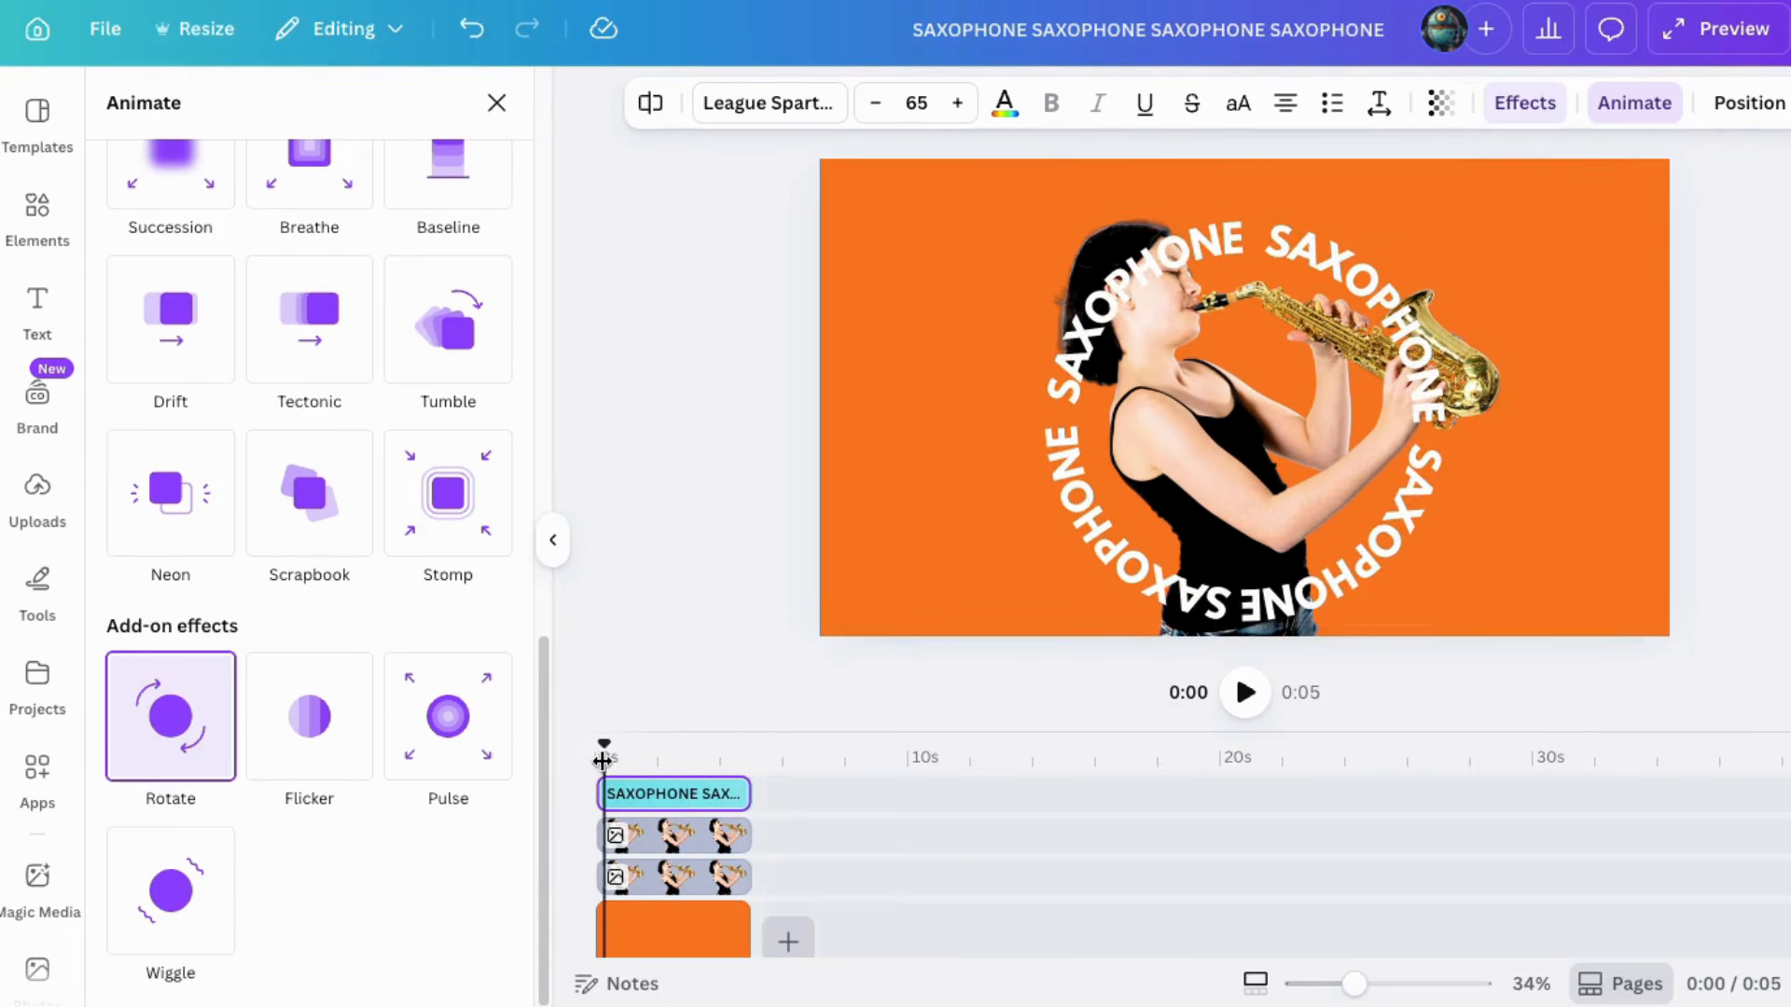
{"action": "left_click", "coordinate": [1246, 693]}
{"action": "left_click", "coordinate": [1245, 692]}
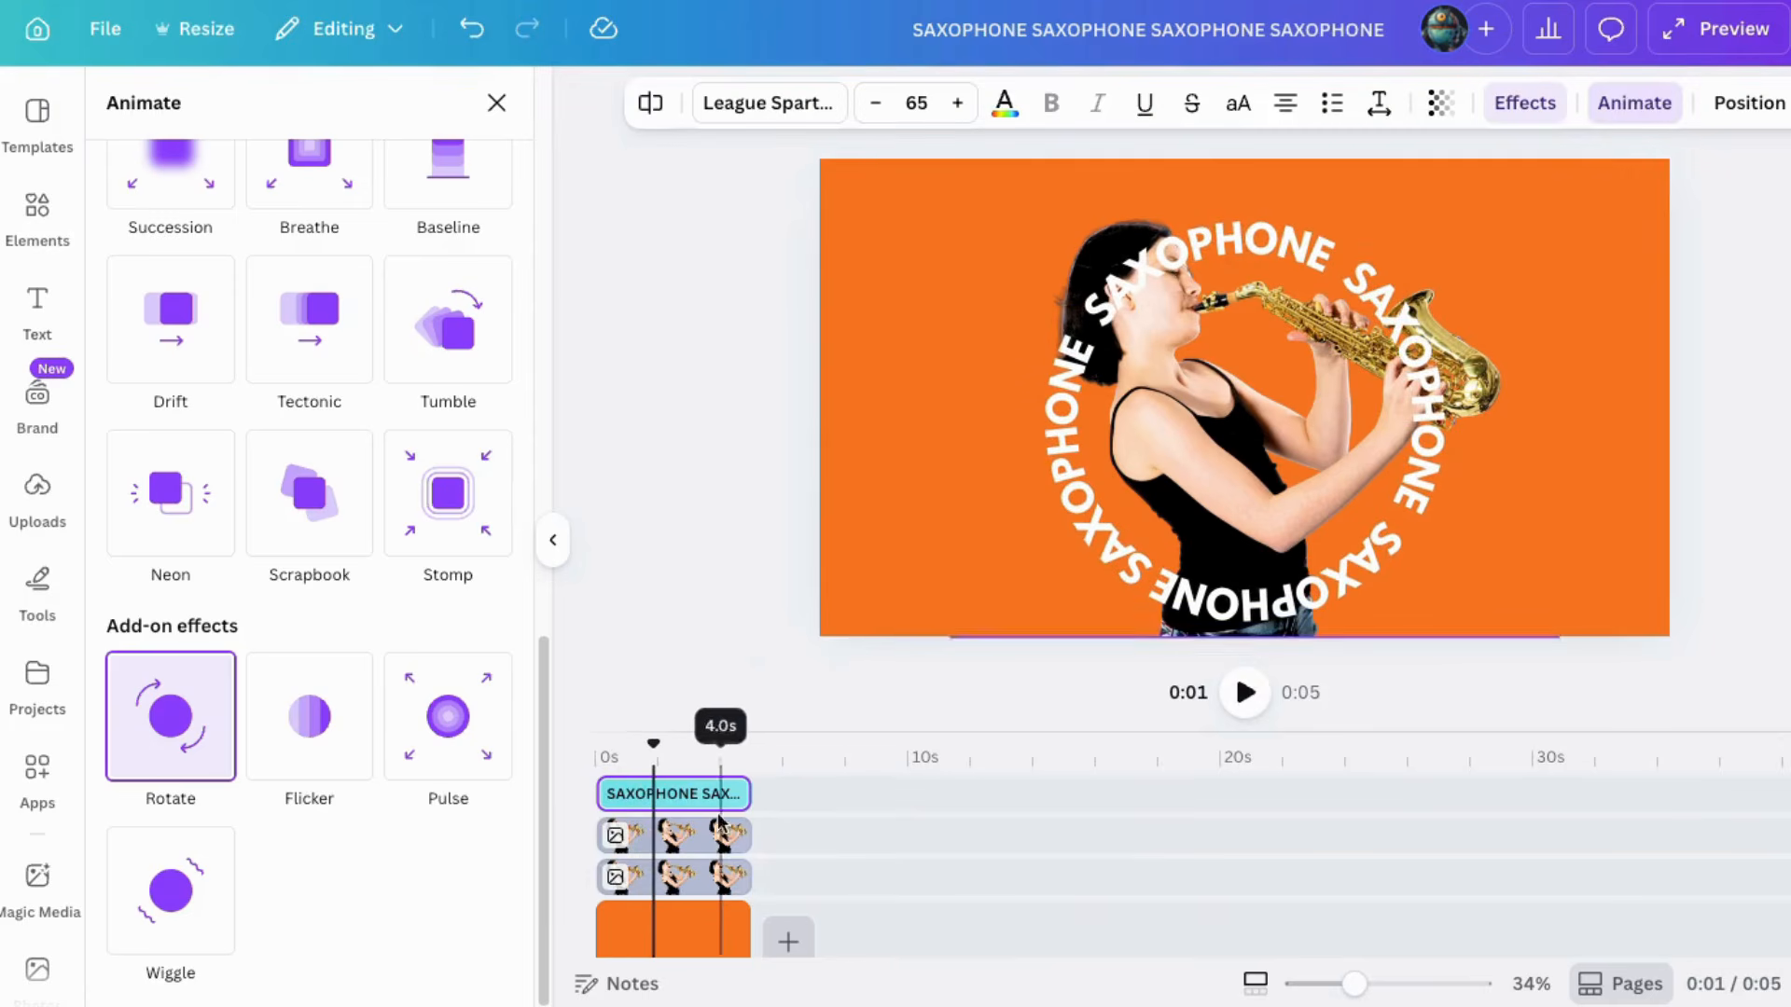
Step: Place the text layer between the two image copies and crop the top image's bottom edge upward
{"action": "left_click_drag", "start_coordinate": [688, 801], "coordinate": [682, 837]}
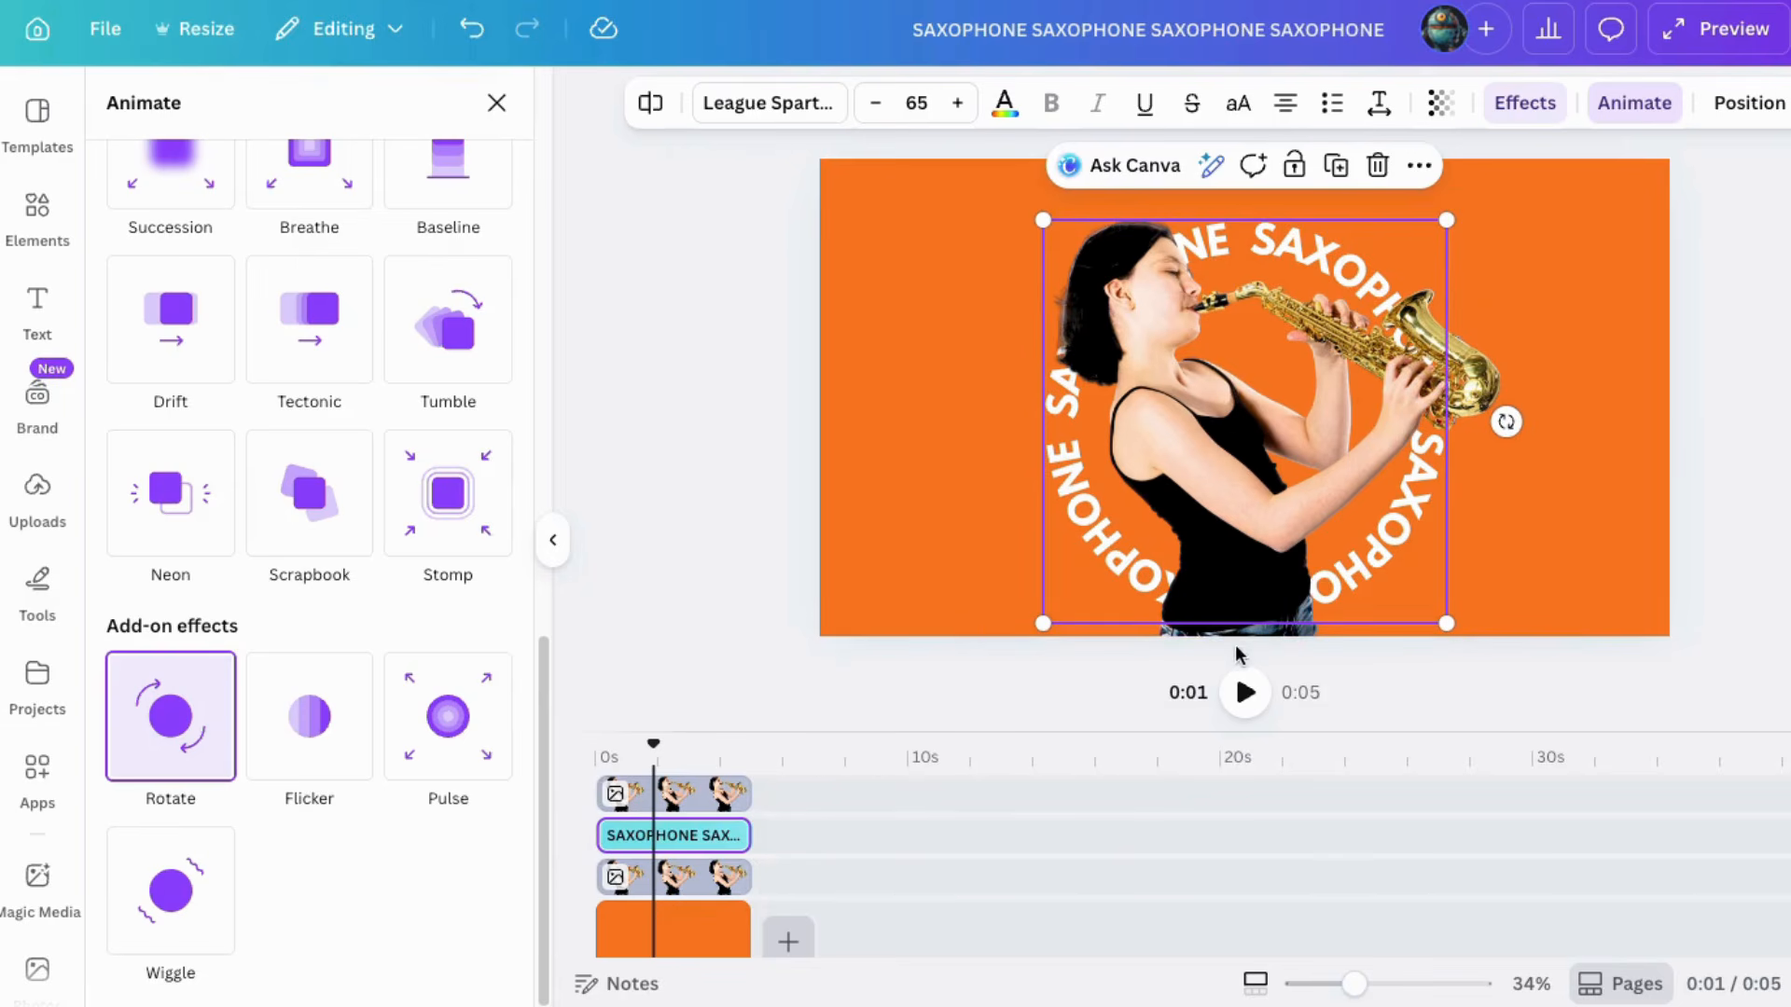
{"action": "left_click", "coordinate": [691, 794]}
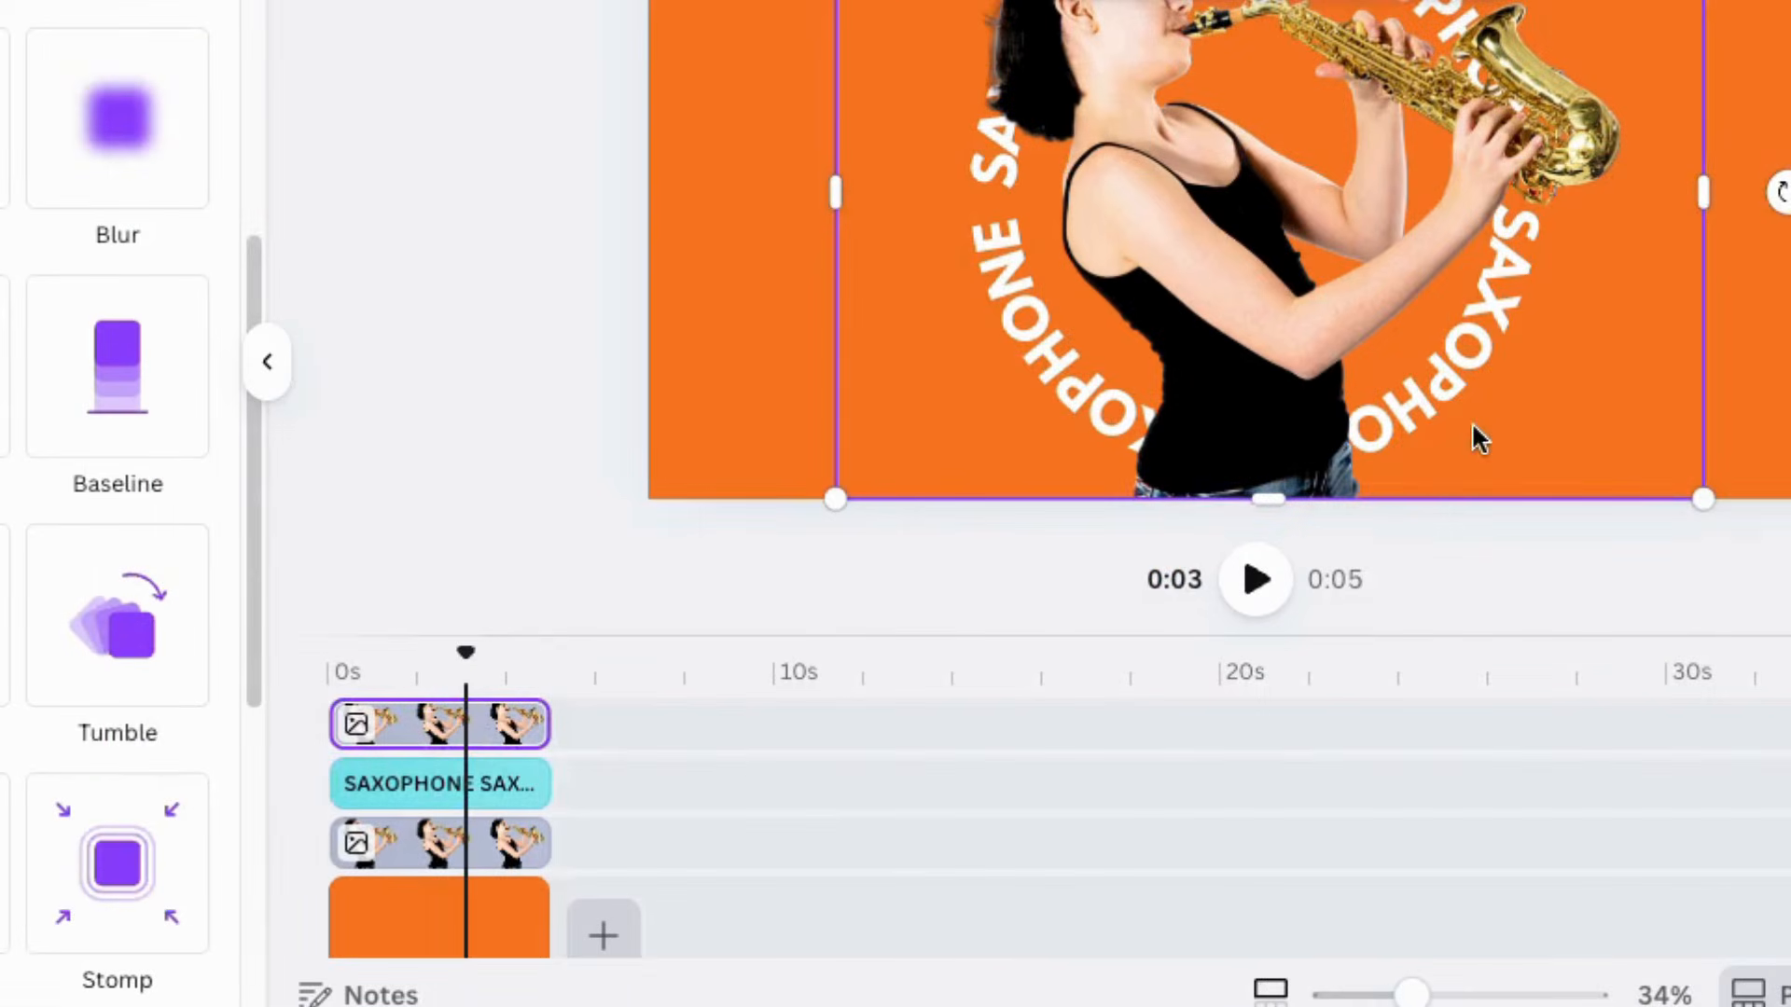
{"action": "left_click_drag", "start_coordinate": [1261, 508], "coordinate": [1263, 409]}
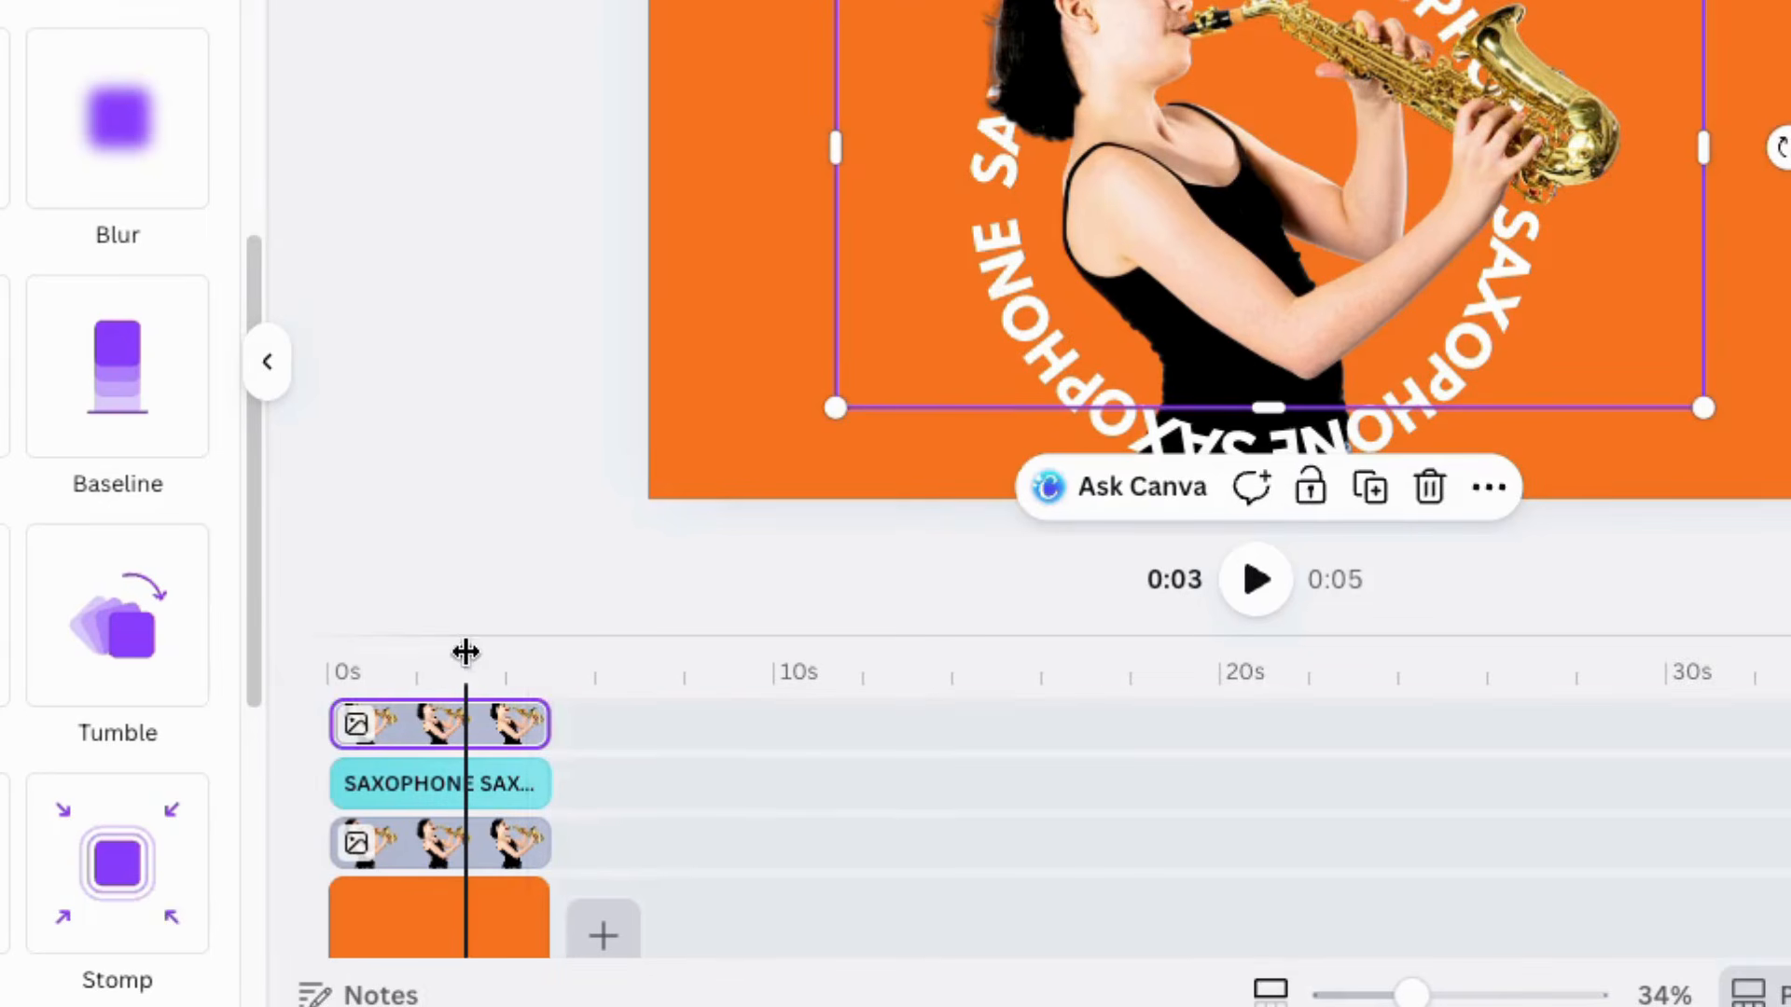
Step: Play the video from the beginning to preview the effect
{"action": "left_click_drag", "start_coordinate": [466, 653], "coordinate": [327, 652]}
{"action": "key", "text": "space"}
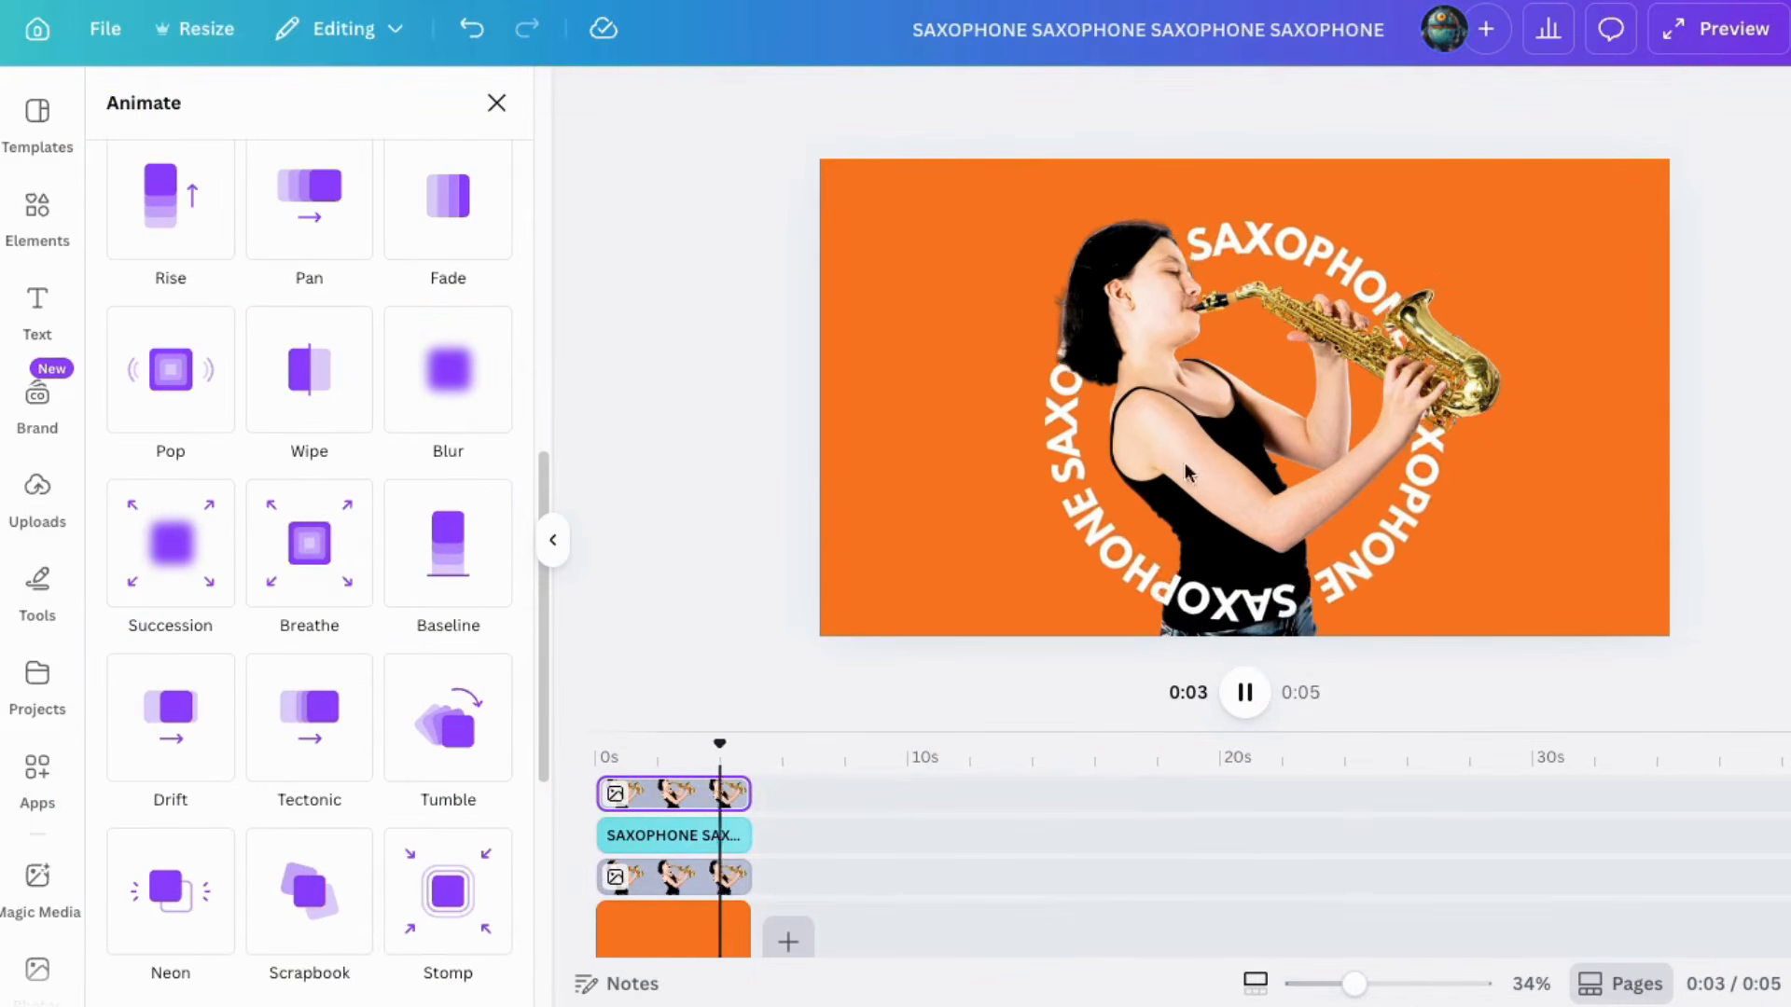
Step: Add a new page after the first and fill its background with blue
{"action": "left_click", "coordinate": [787, 941]}
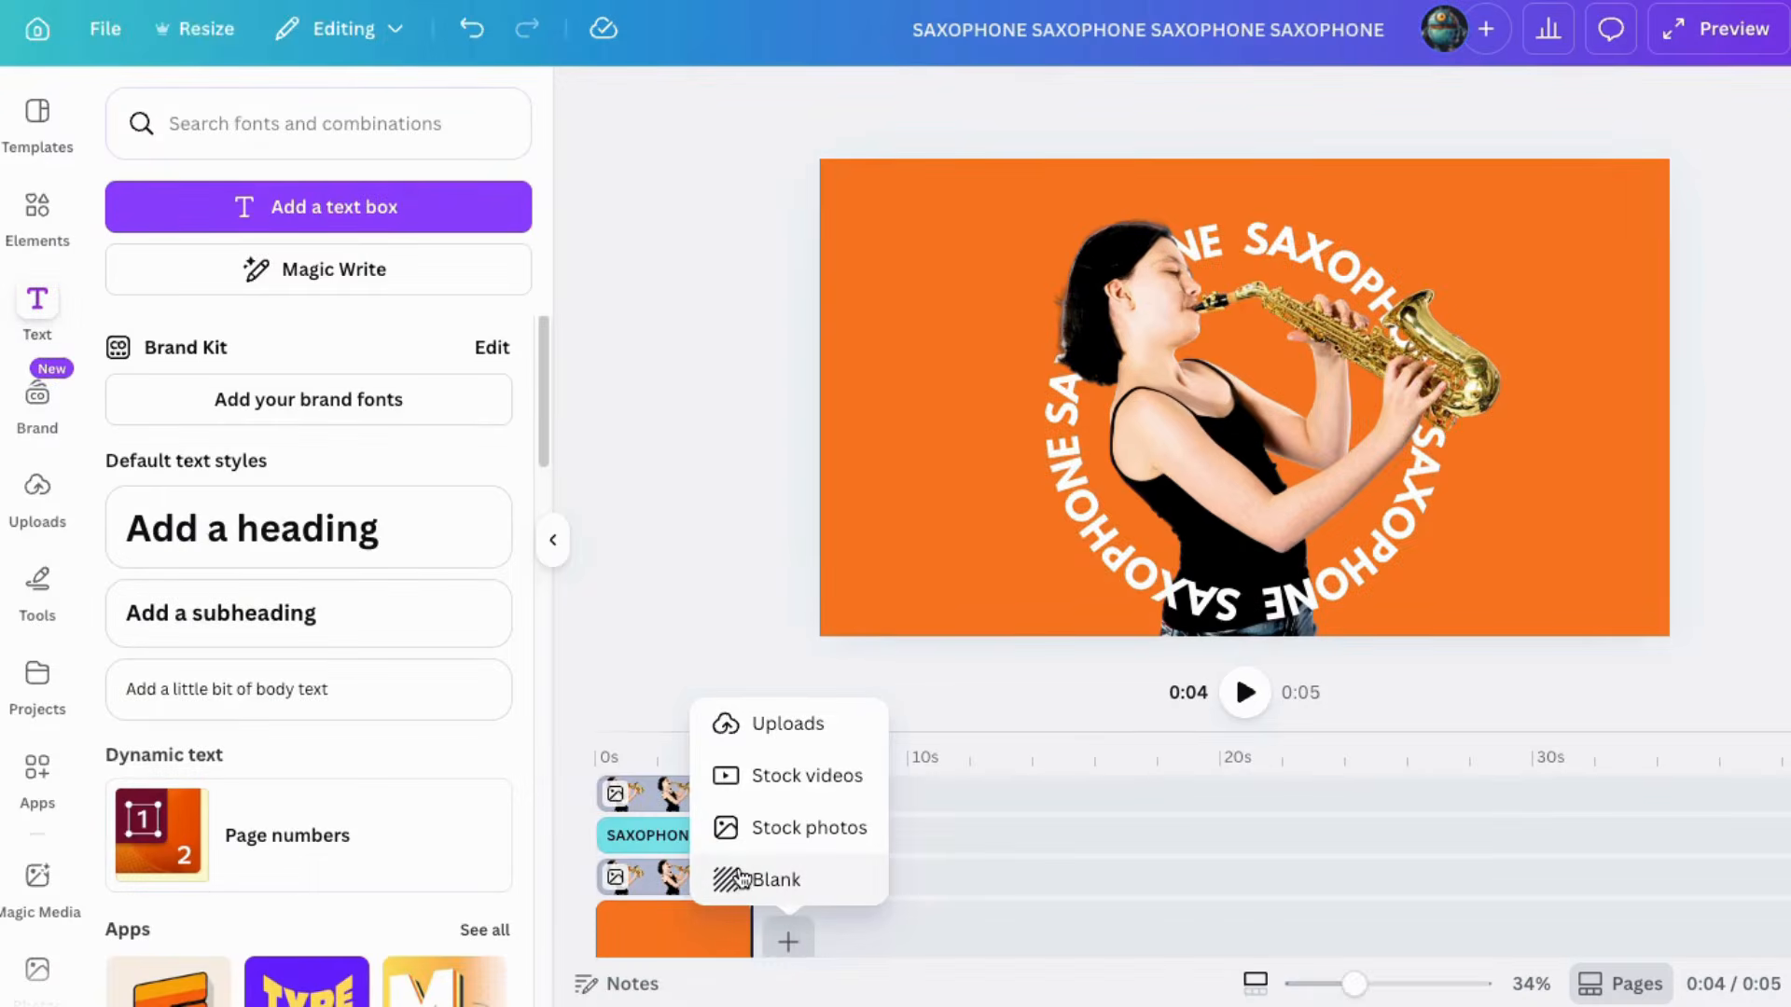
{"action": "left_click", "coordinate": [729, 877]}
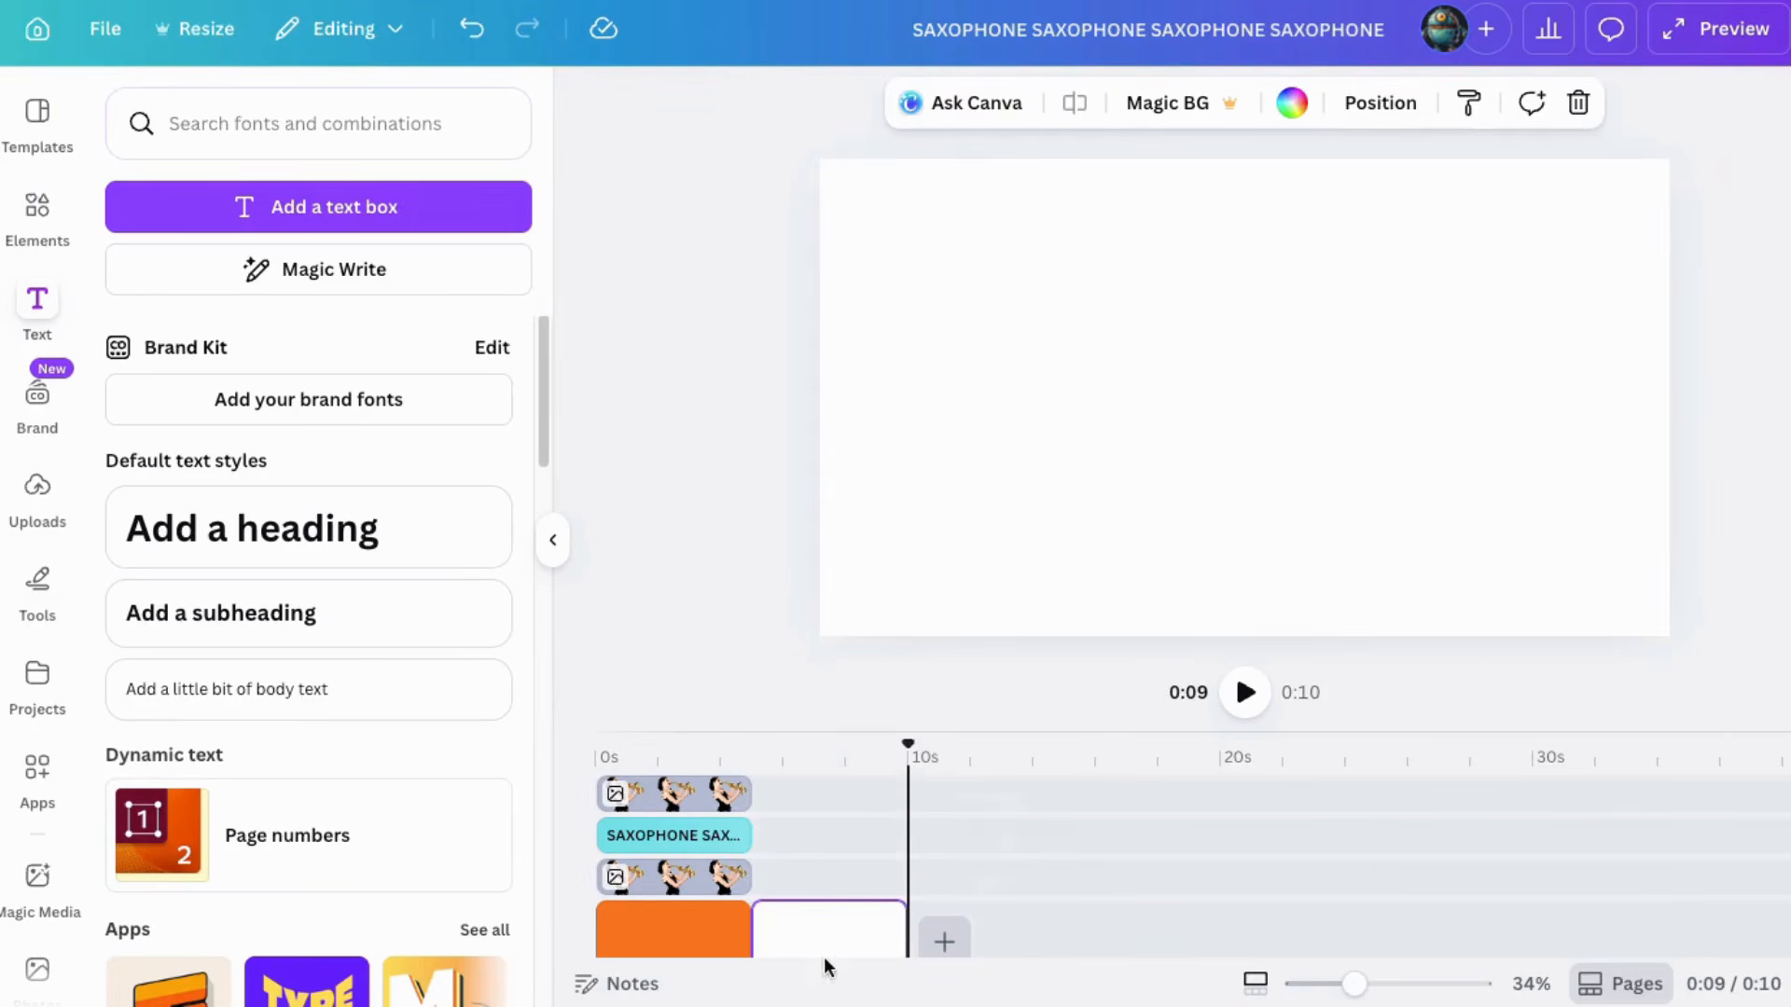
{"action": "left_click", "coordinate": [1292, 103]}
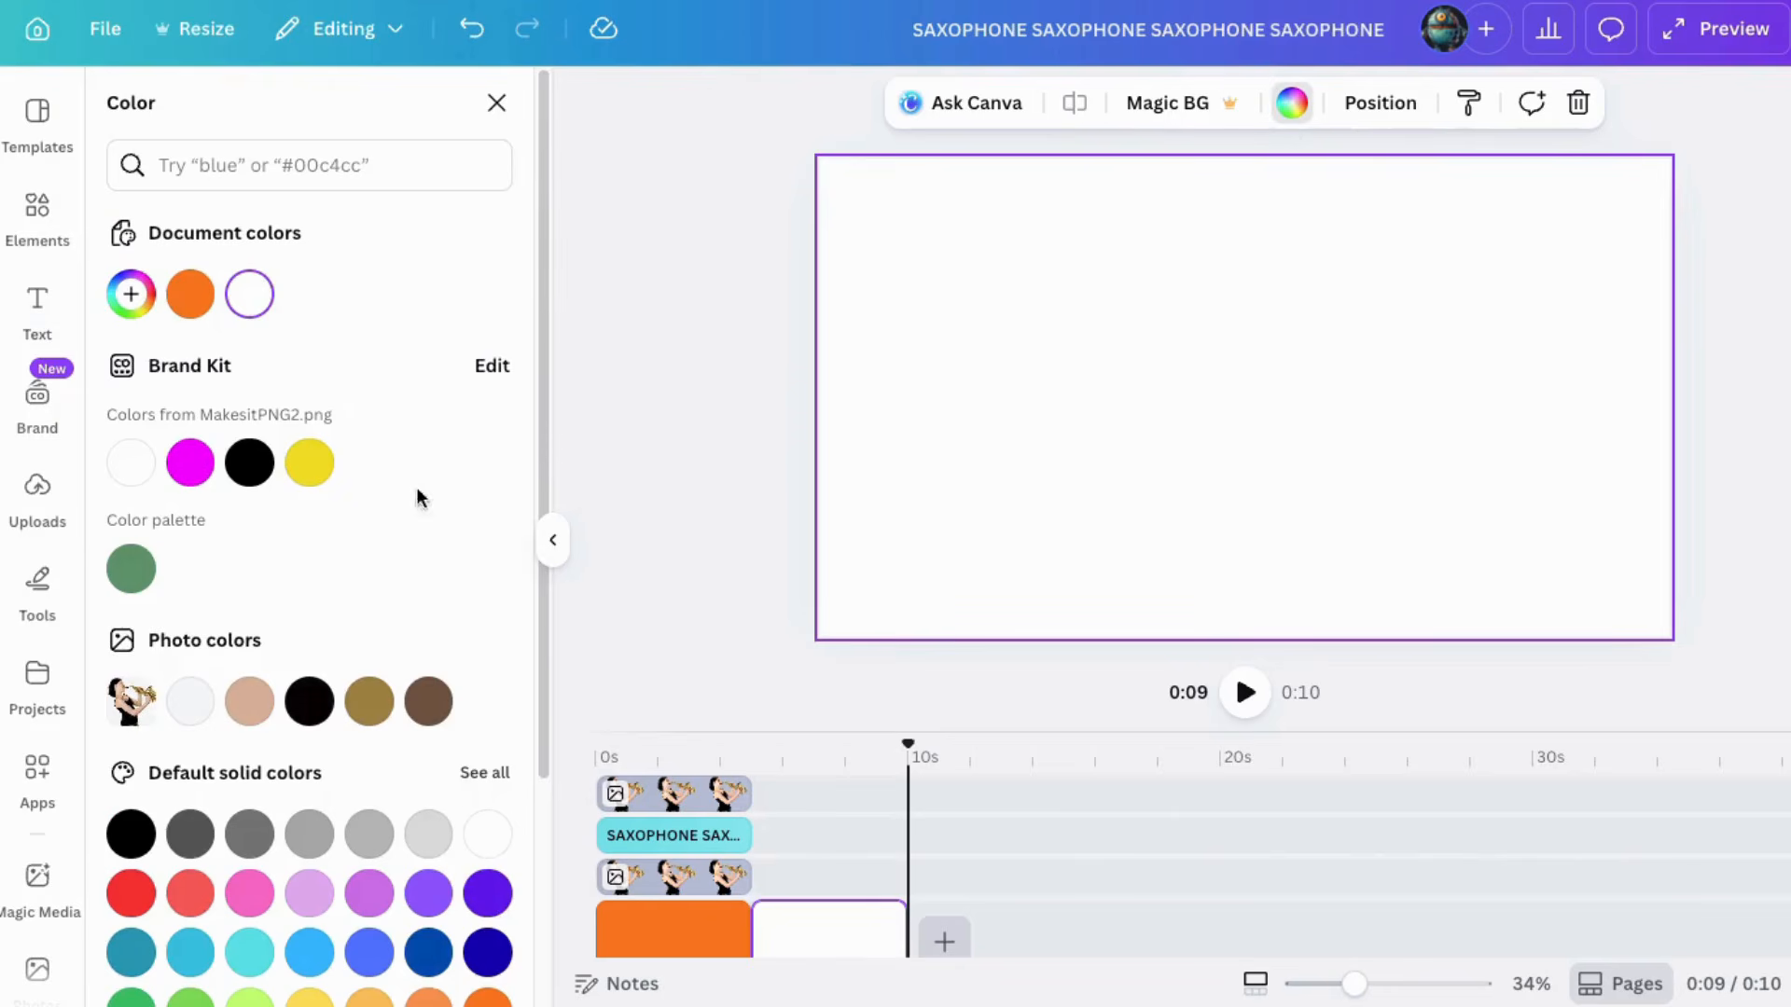
{"action": "scroll", "coordinate": [373, 882], "scroll_direction": "down", "scroll_amount": 1}
{"action": "left_click", "coordinate": [368, 903]}
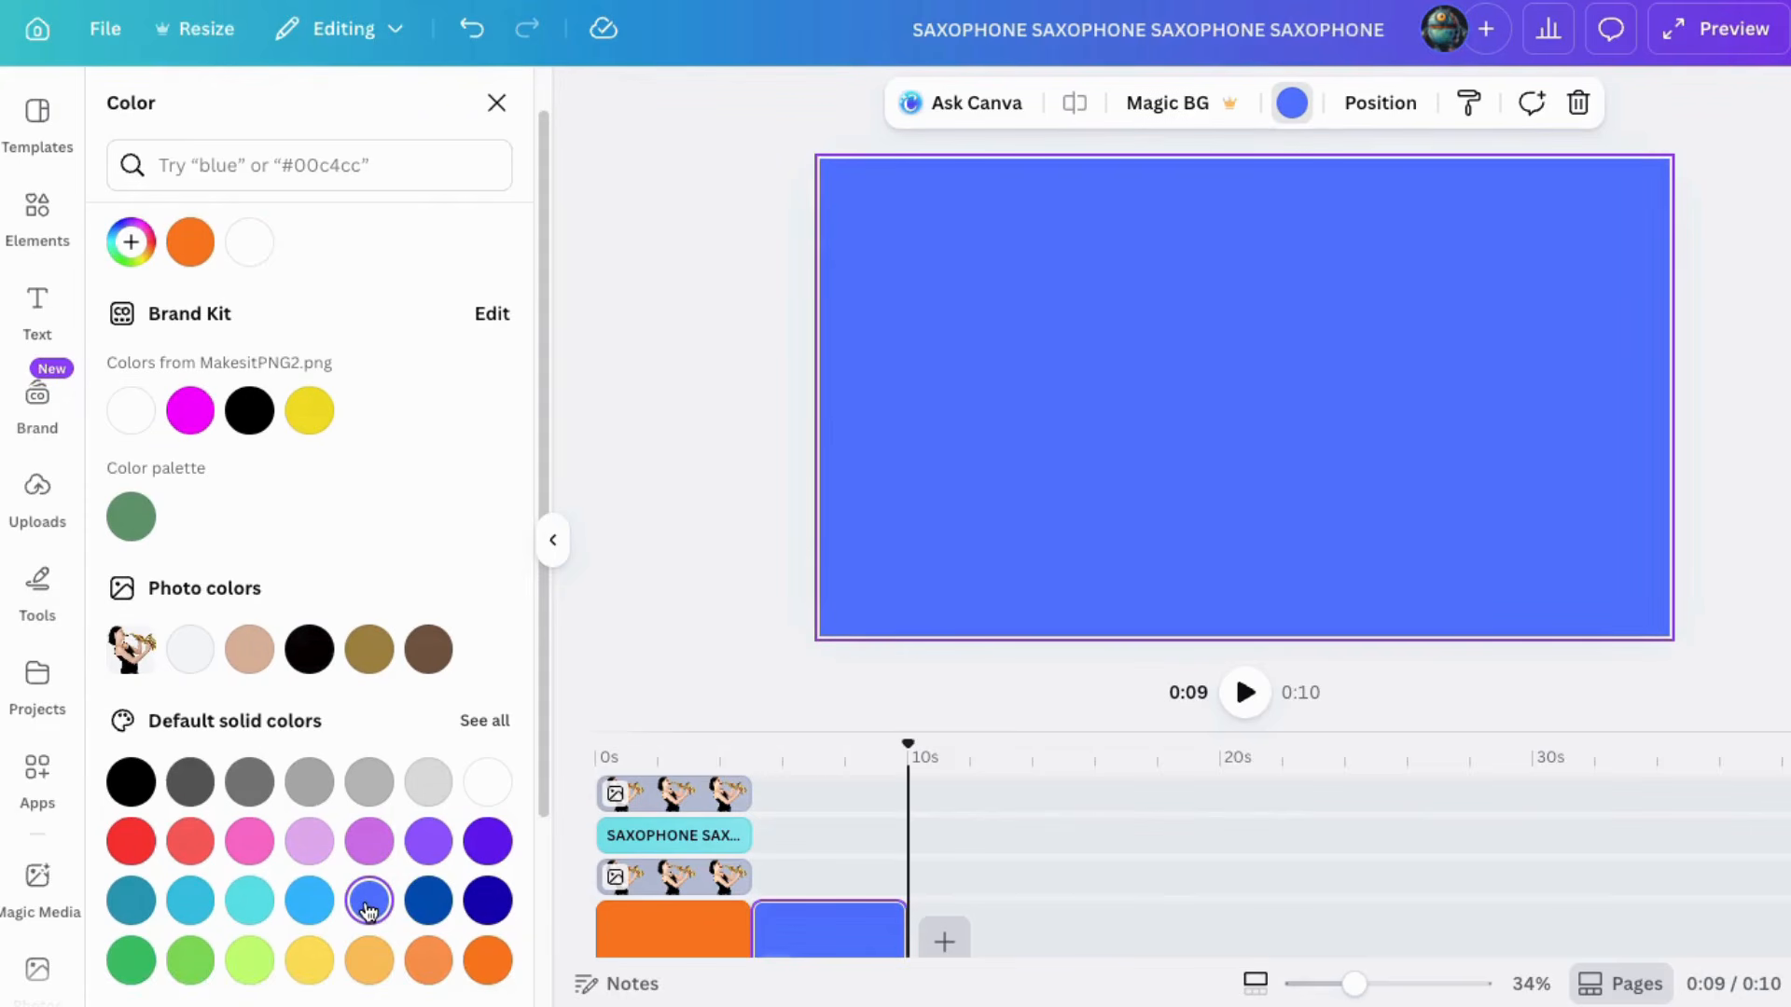
Step: Search the elements for "baseball player" and add the photo of a player leaping at the outfield wall
{"action": "left_click", "coordinate": [37, 210]}
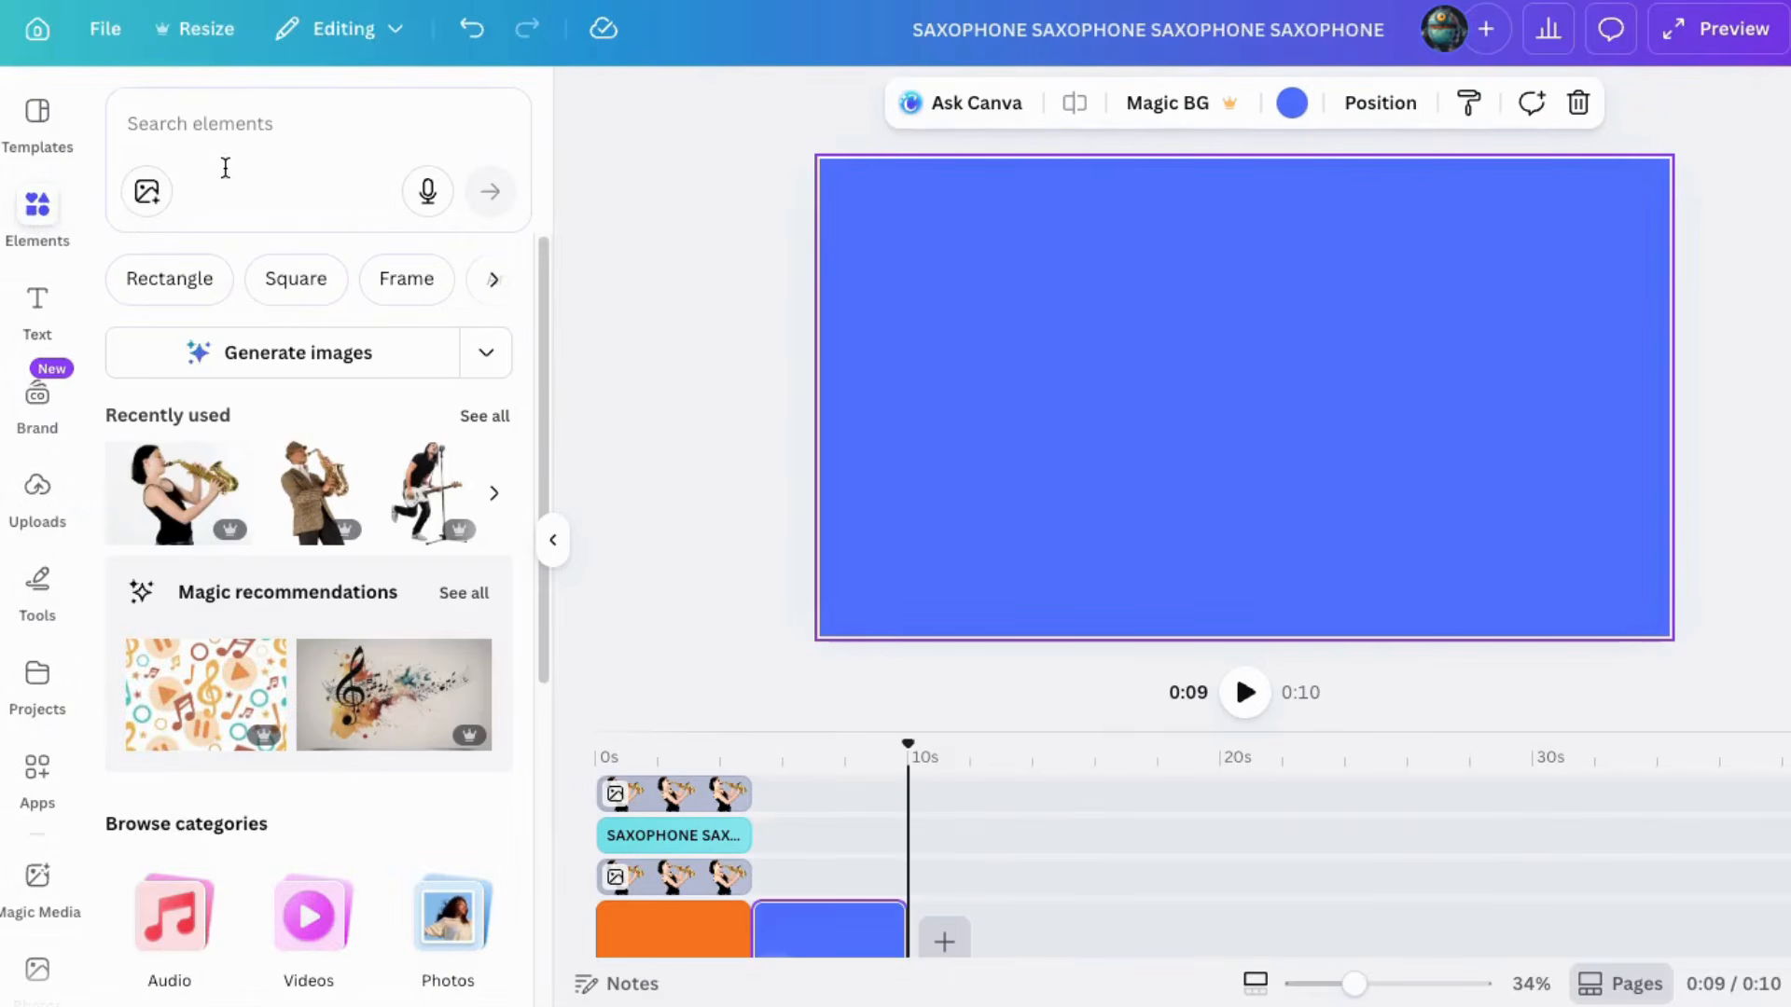
{"action": "left_click", "coordinate": [152, 123]}
{"action": "left_click", "coordinate": [221, 374]}
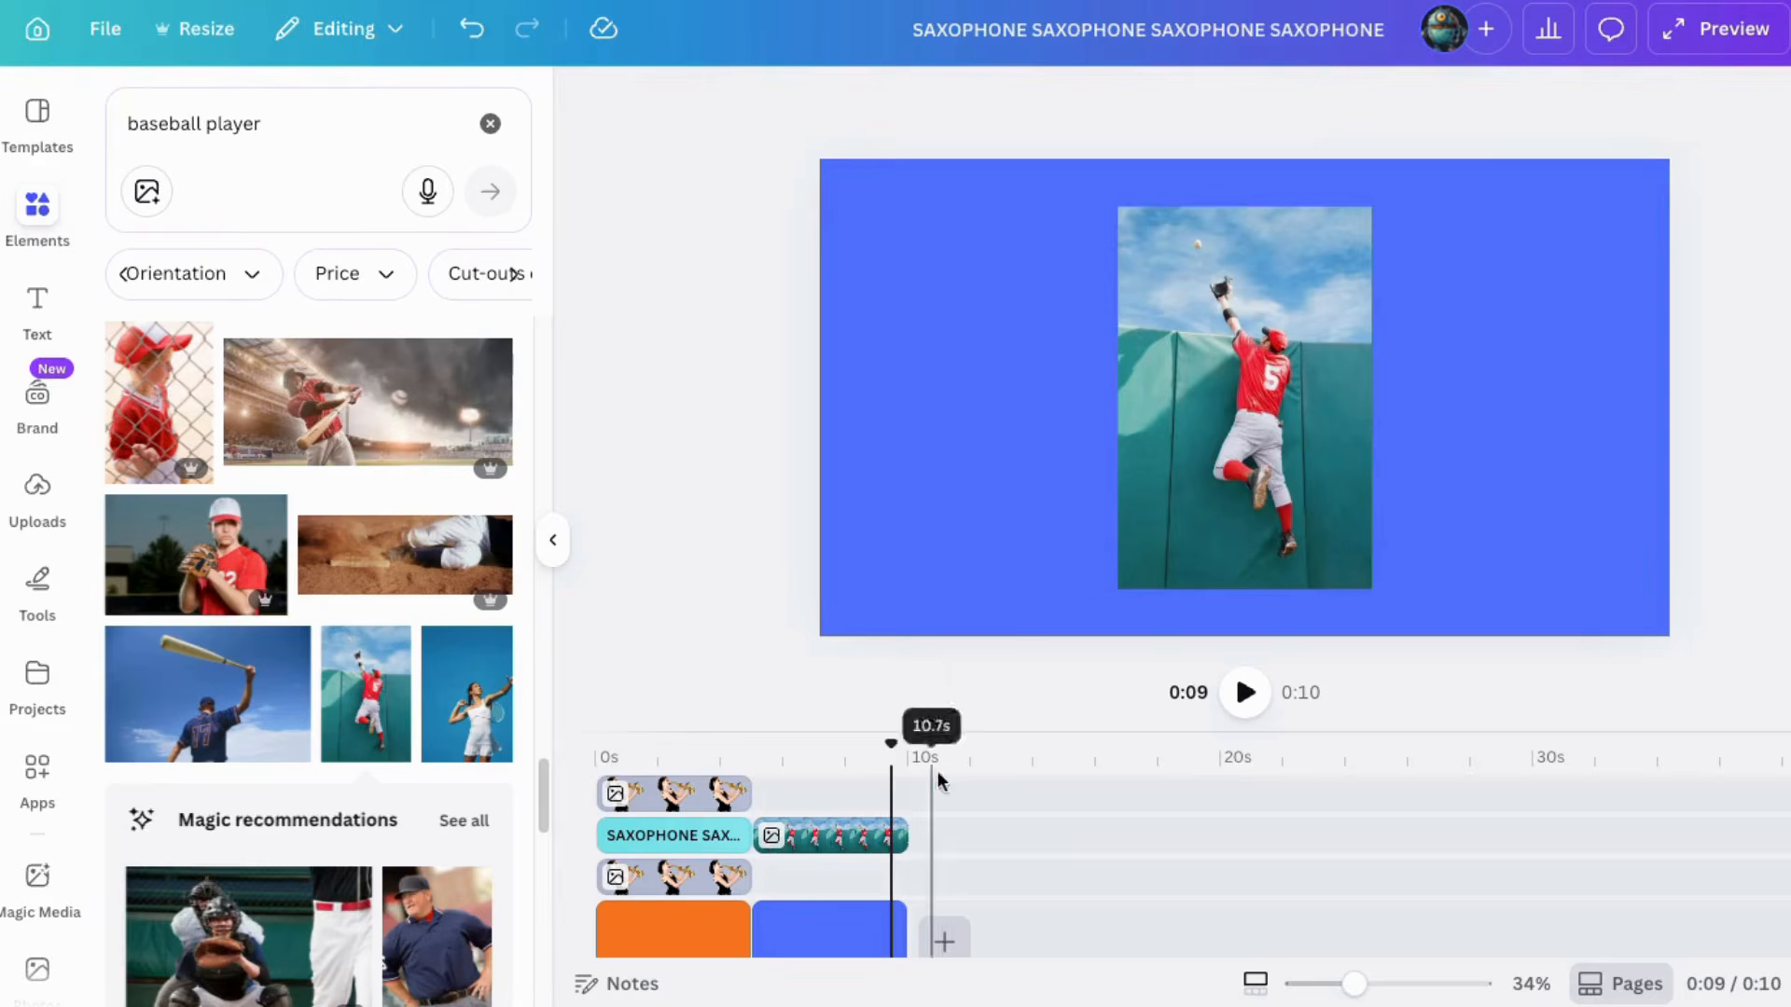
{"action": "left_click", "coordinate": [1200, 389]}
{"action": "left_click_drag", "start_coordinate": [1199, 389], "coordinate": [1105, 365]}
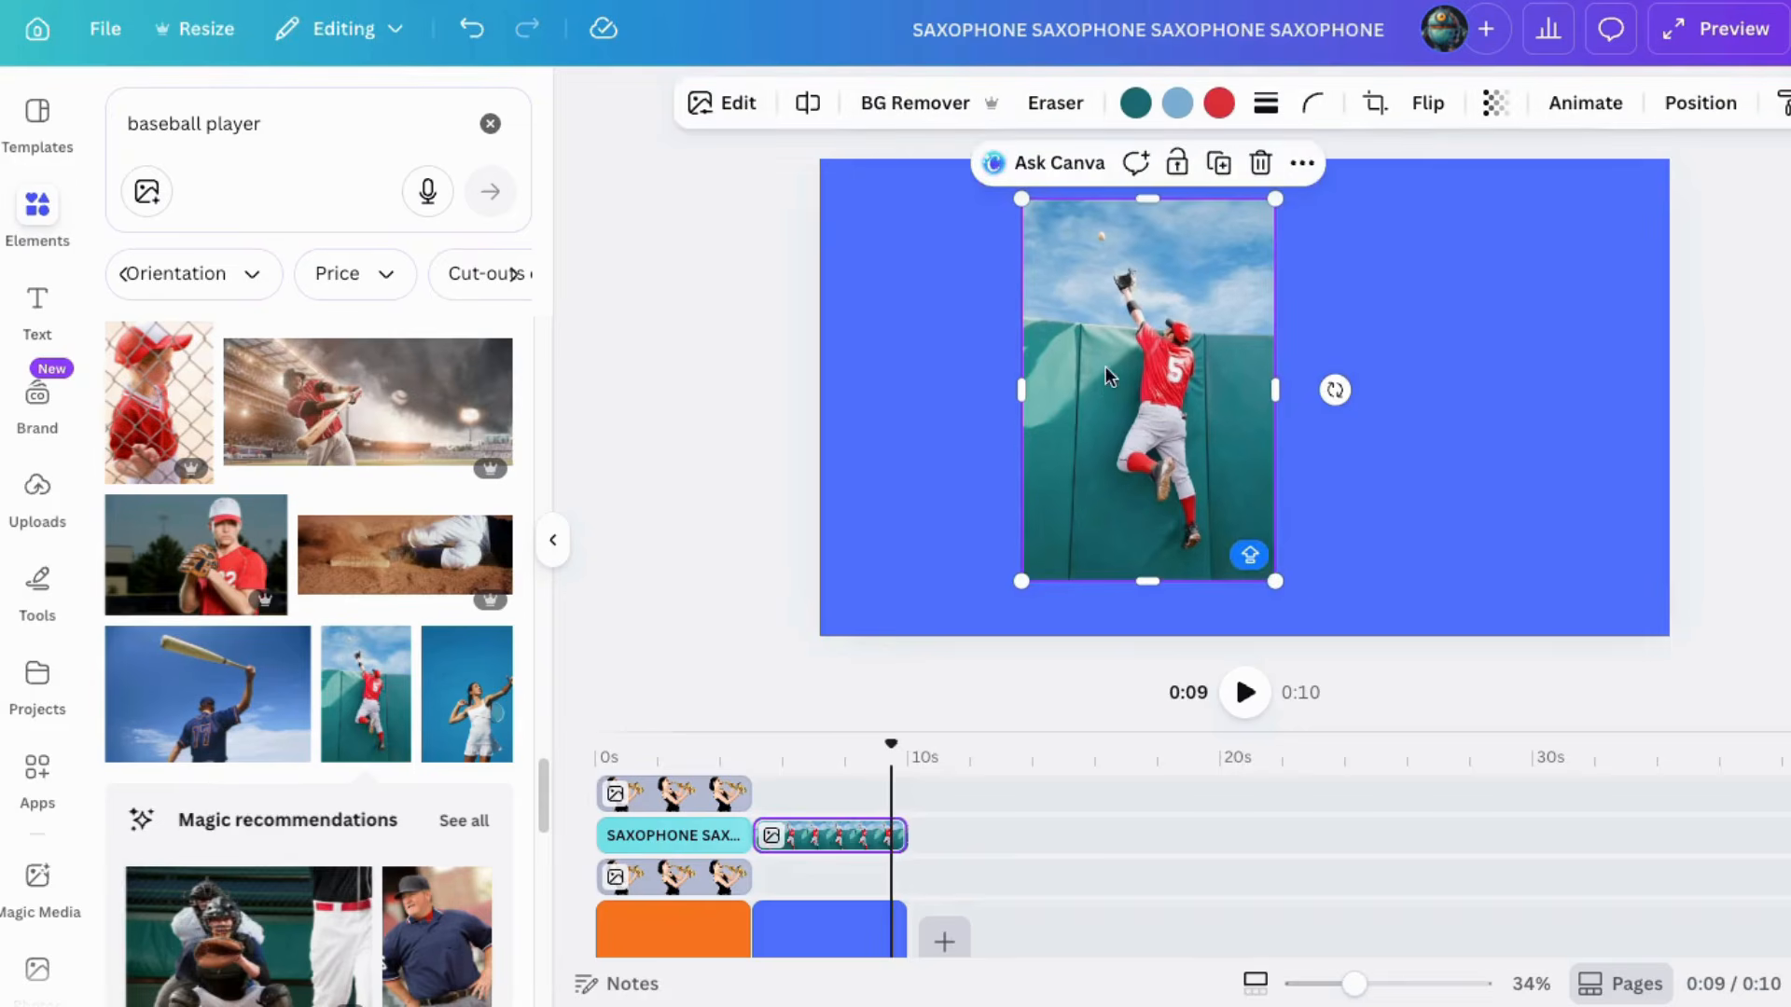
Step: Remove the photo's background, then rotate, enlarge and position the player cutout diagonally across the page
{"action": "left_click", "coordinate": [896, 104]}
{"action": "left_click_drag", "start_coordinate": [1275, 581], "coordinate": [1321, 650]}
{"action": "left_click_drag", "start_coordinate": [1171, 647], "coordinate": [1168, 614]}
{"action": "left_click_drag", "start_coordinate": [1169, 191], "coordinate": [1167, 267]}
{"action": "left_click_drag", "start_coordinate": [1032, 442], "coordinate": [1116, 455]}
{"action": "left_click_drag", "start_coordinate": [1323, 442], "coordinate": [1216, 437]}
{"action": "left_click_drag", "start_coordinate": [1314, 390], "coordinate": [1317, 327]}
{"action": "left_click_drag", "start_coordinate": [1323, 517], "coordinate": [1422, 606]}
{"action": "left_click_drag", "start_coordinate": [1303, 576], "coordinate": [1276, 523]}
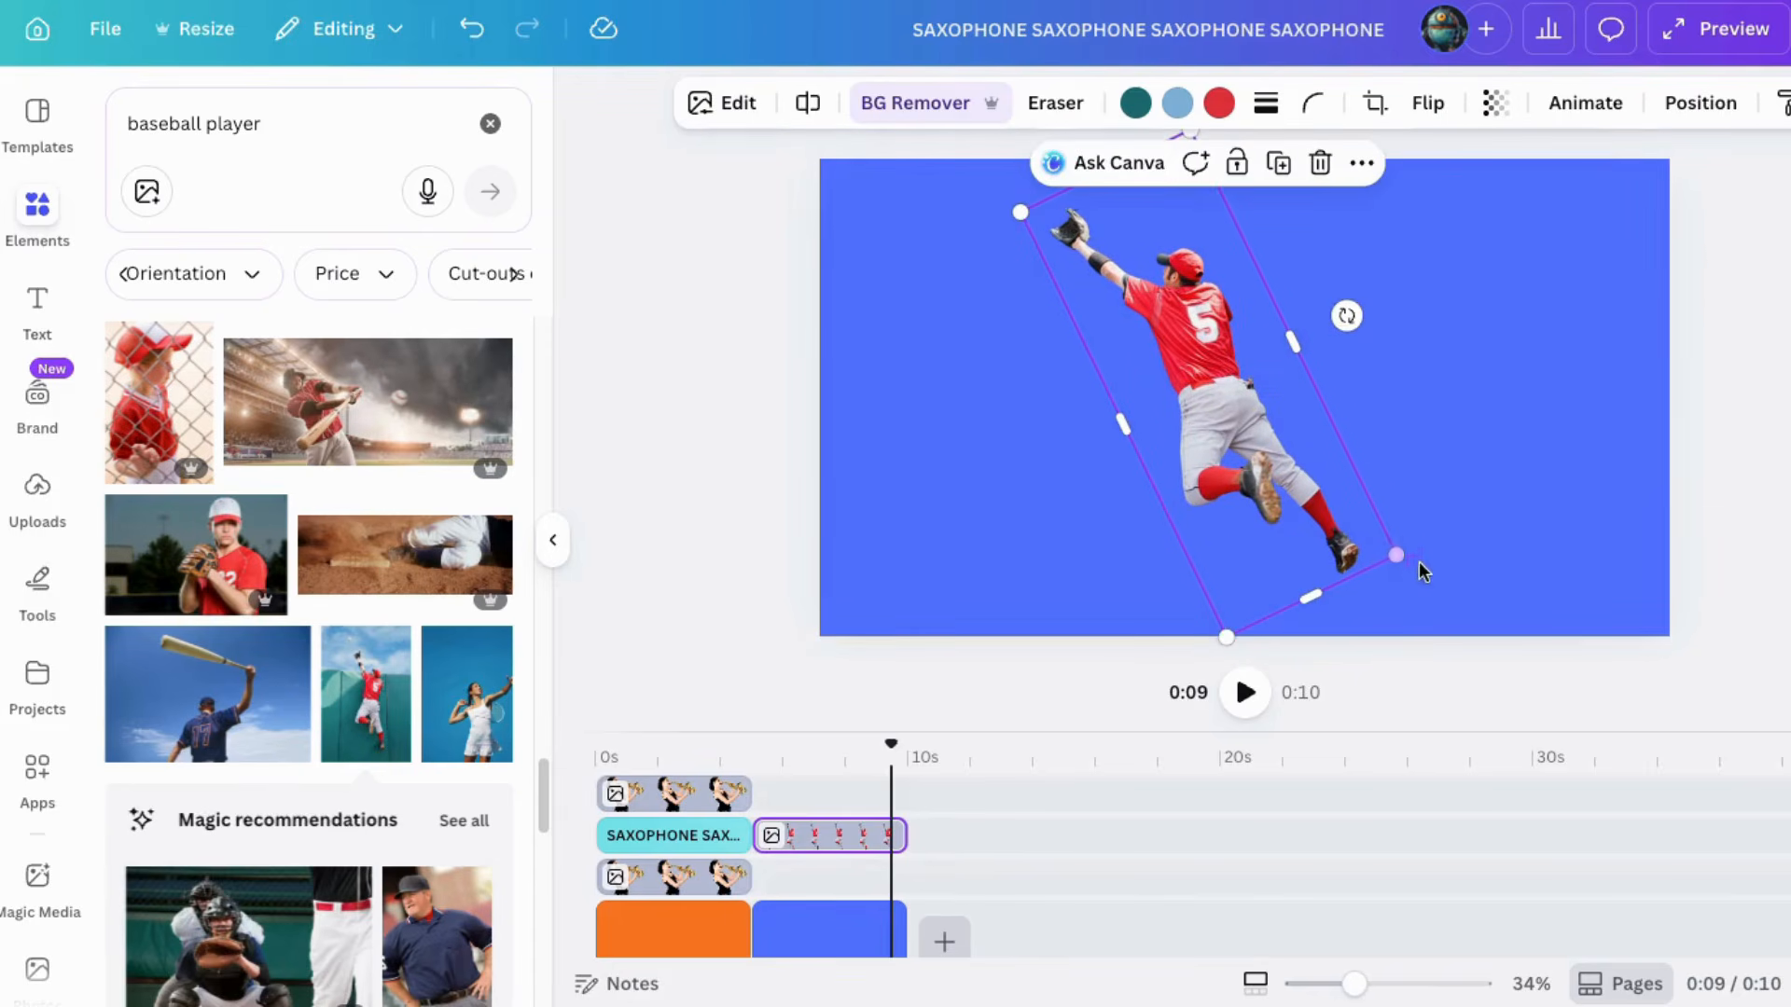
{"action": "left_click_drag", "start_coordinate": [1395, 558], "coordinate": [1446, 602]}
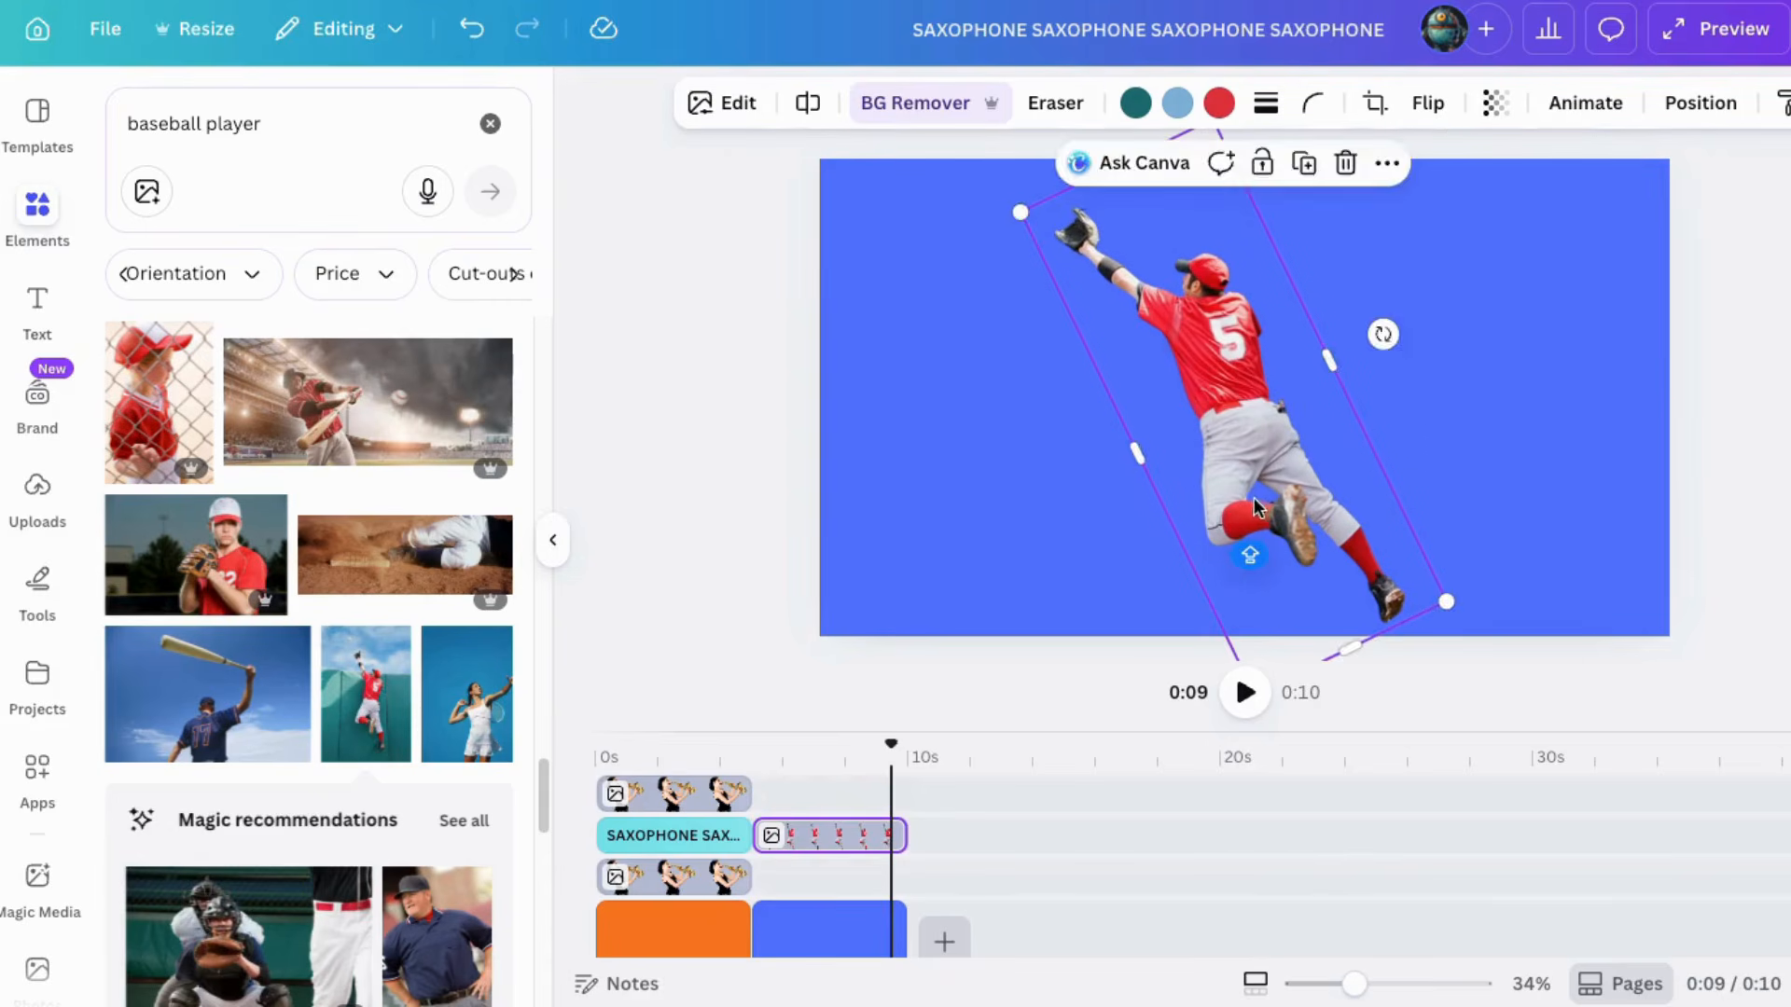
{"action": "left_click_drag", "start_coordinate": [1256, 508], "coordinate": [1243, 491]}
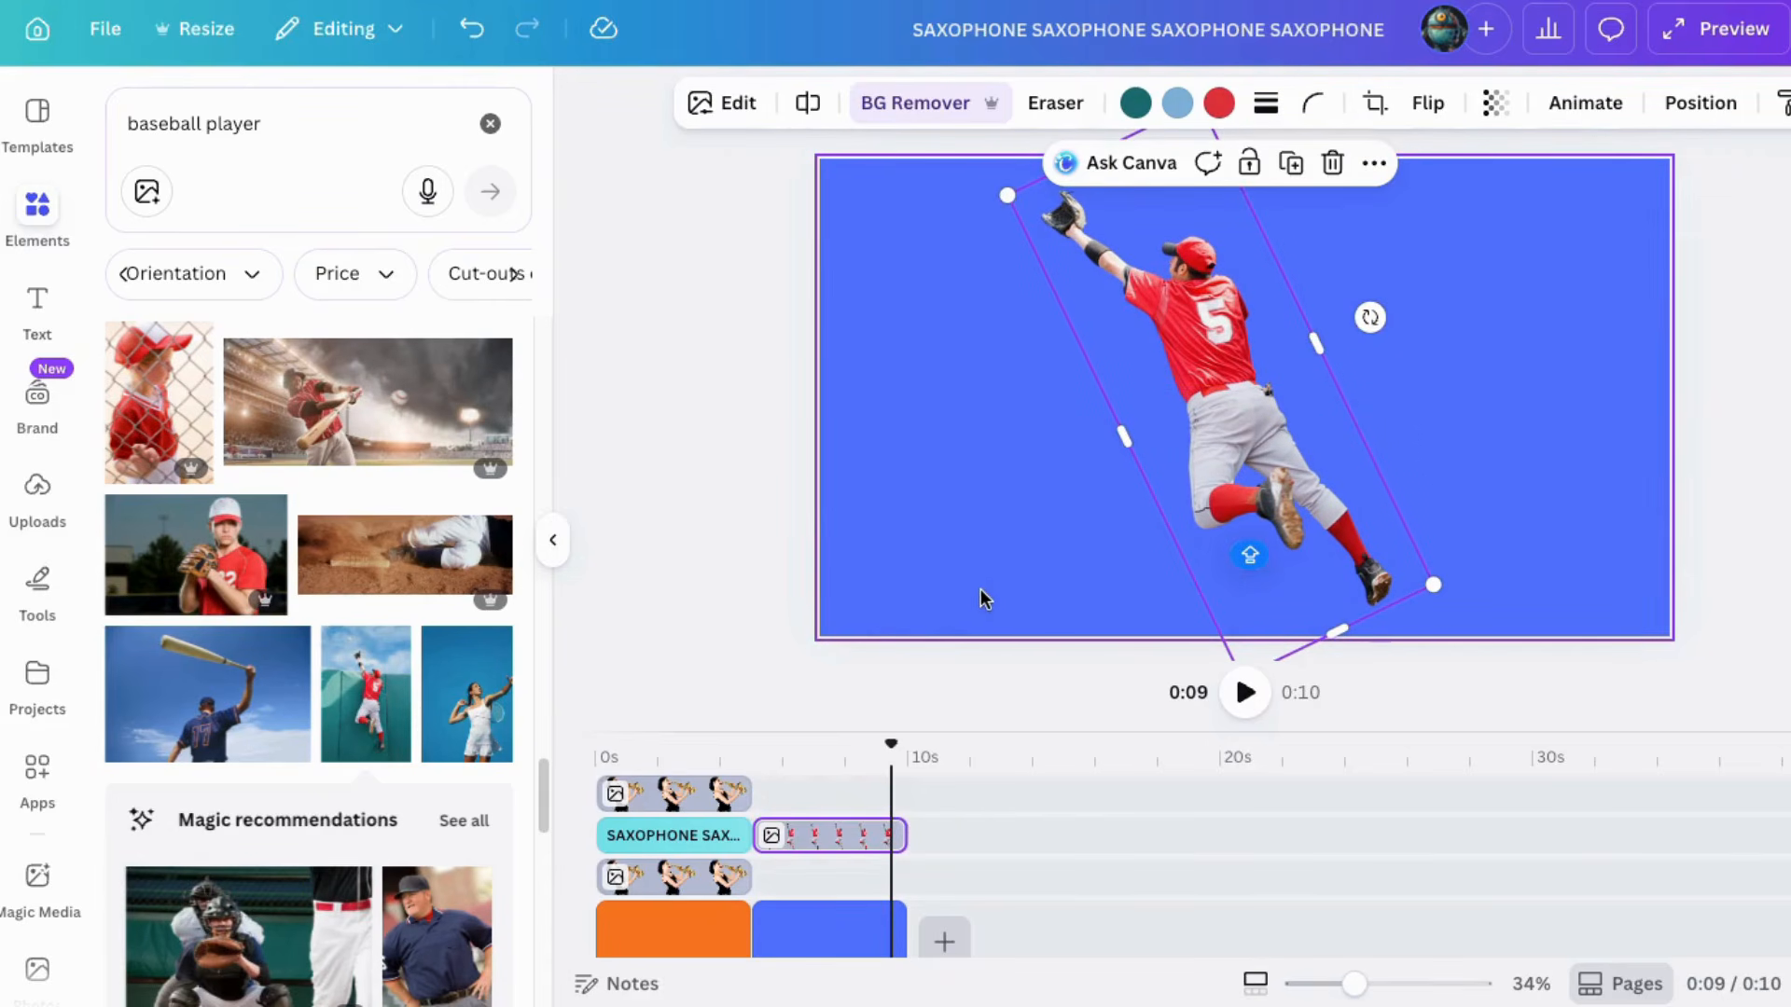
Step: Duplicate the player cutout so a second copy sits on its own layer above the first
{"action": "left_click_drag", "start_coordinate": [821, 836], "coordinate": [823, 874]}
{"action": "right_click", "coordinate": [1248, 467]}
{"action": "left_click", "coordinate": [1379, 373]}
{"action": "left_click_drag", "start_coordinate": [1353, 987], "coordinate": [1393, 984]}
{"action": "left_click", "coordinate": [1199, 490]}
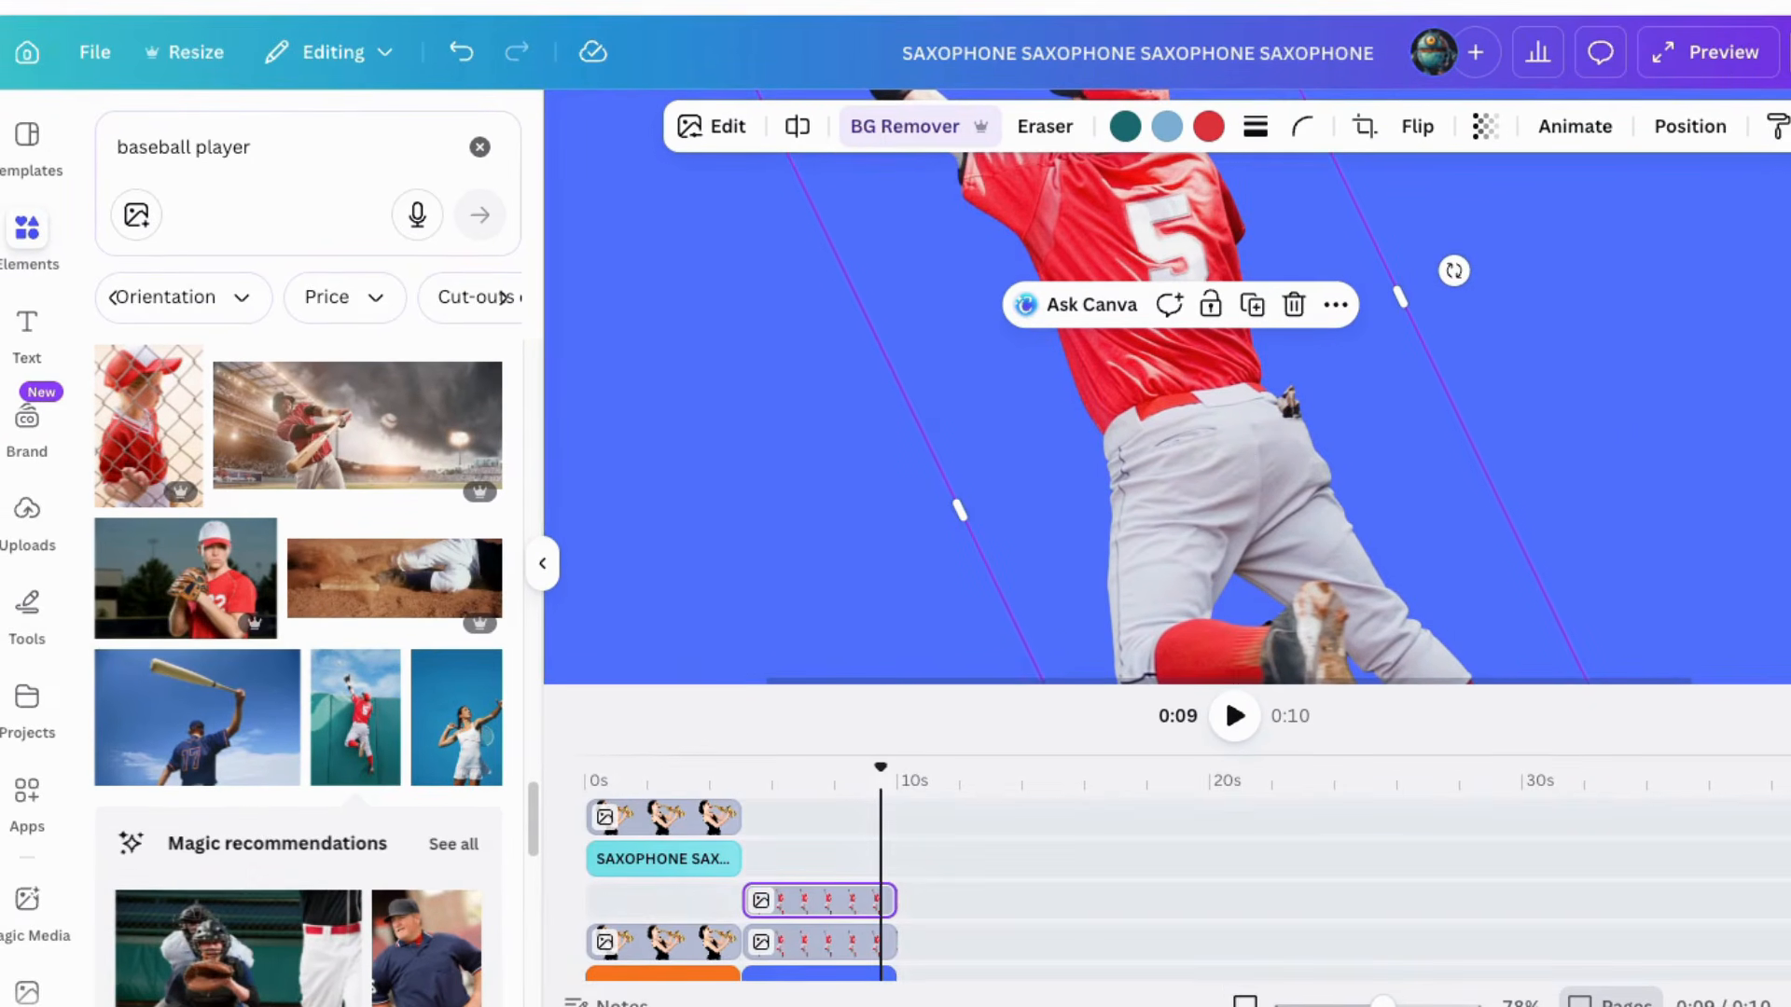
{"action": "scroll", "coordinate": [1176, 420], "scroll_direction": "up", "scroll_amount": 3}
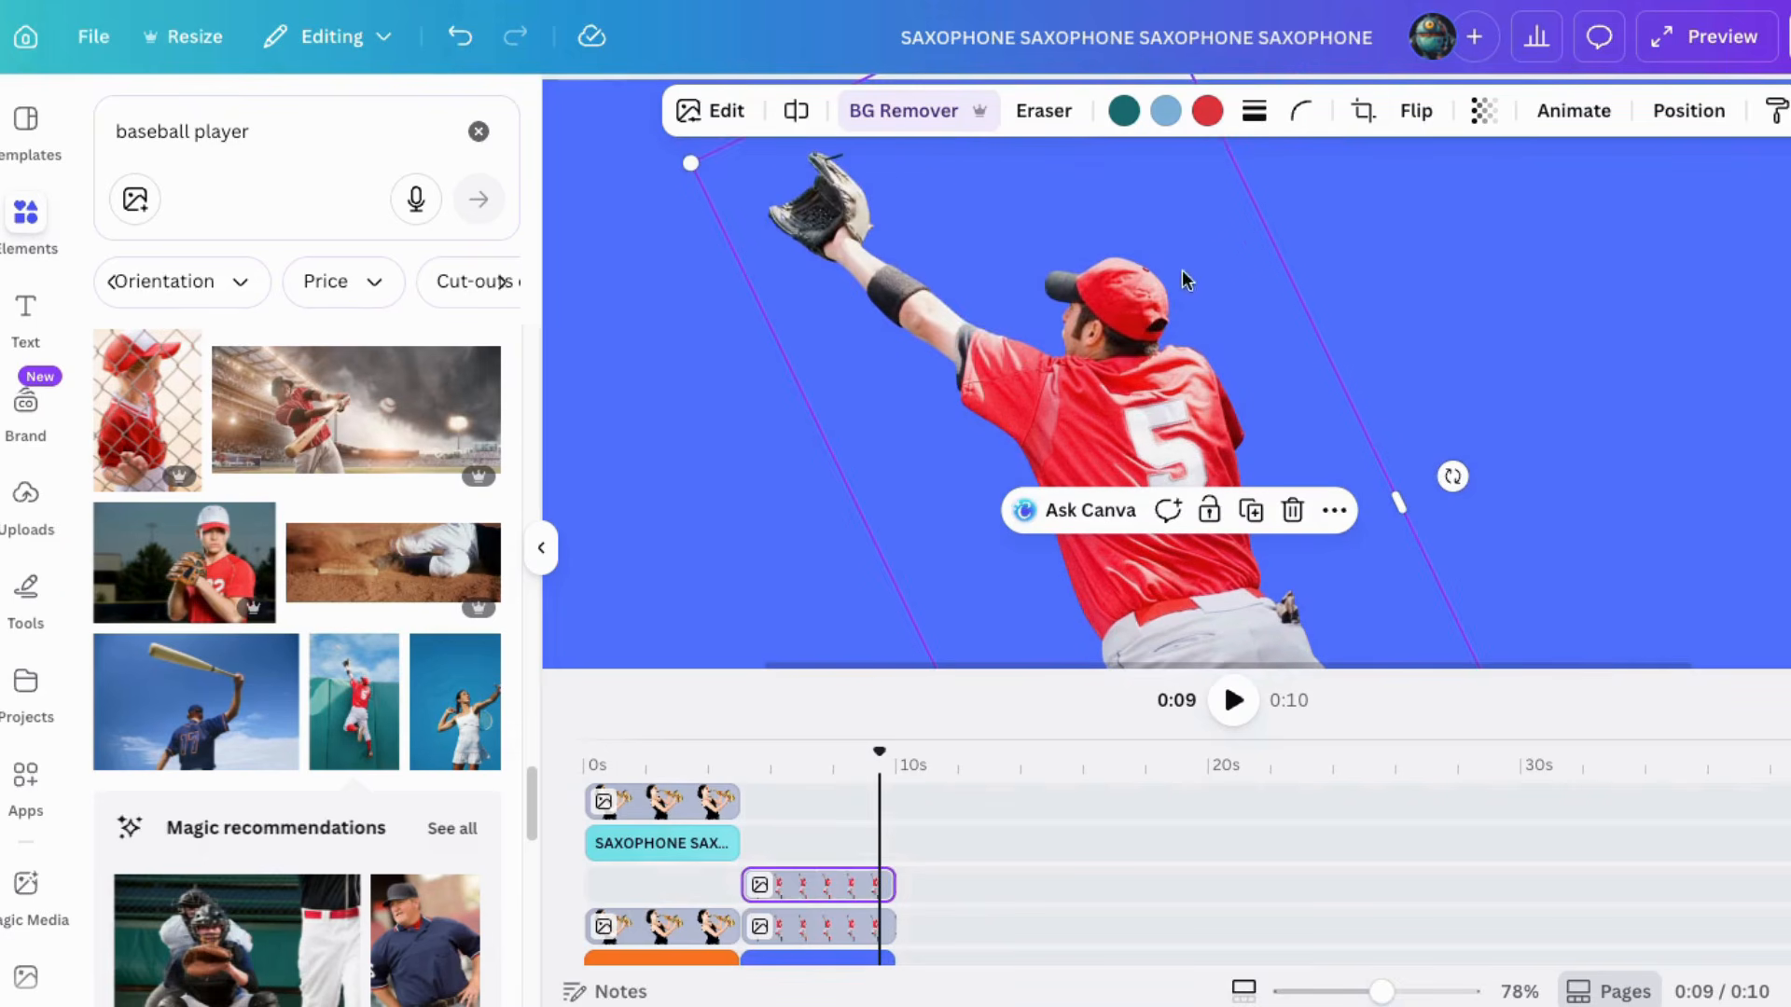
{"action": "scroll", "coordinate": [1133, 577], "scroll_direction": "down", "scroll_amount": 5}
{"action": "left_click_drag", "start_coordinate": [1382, 991], "coordinate": [1341, 992]}
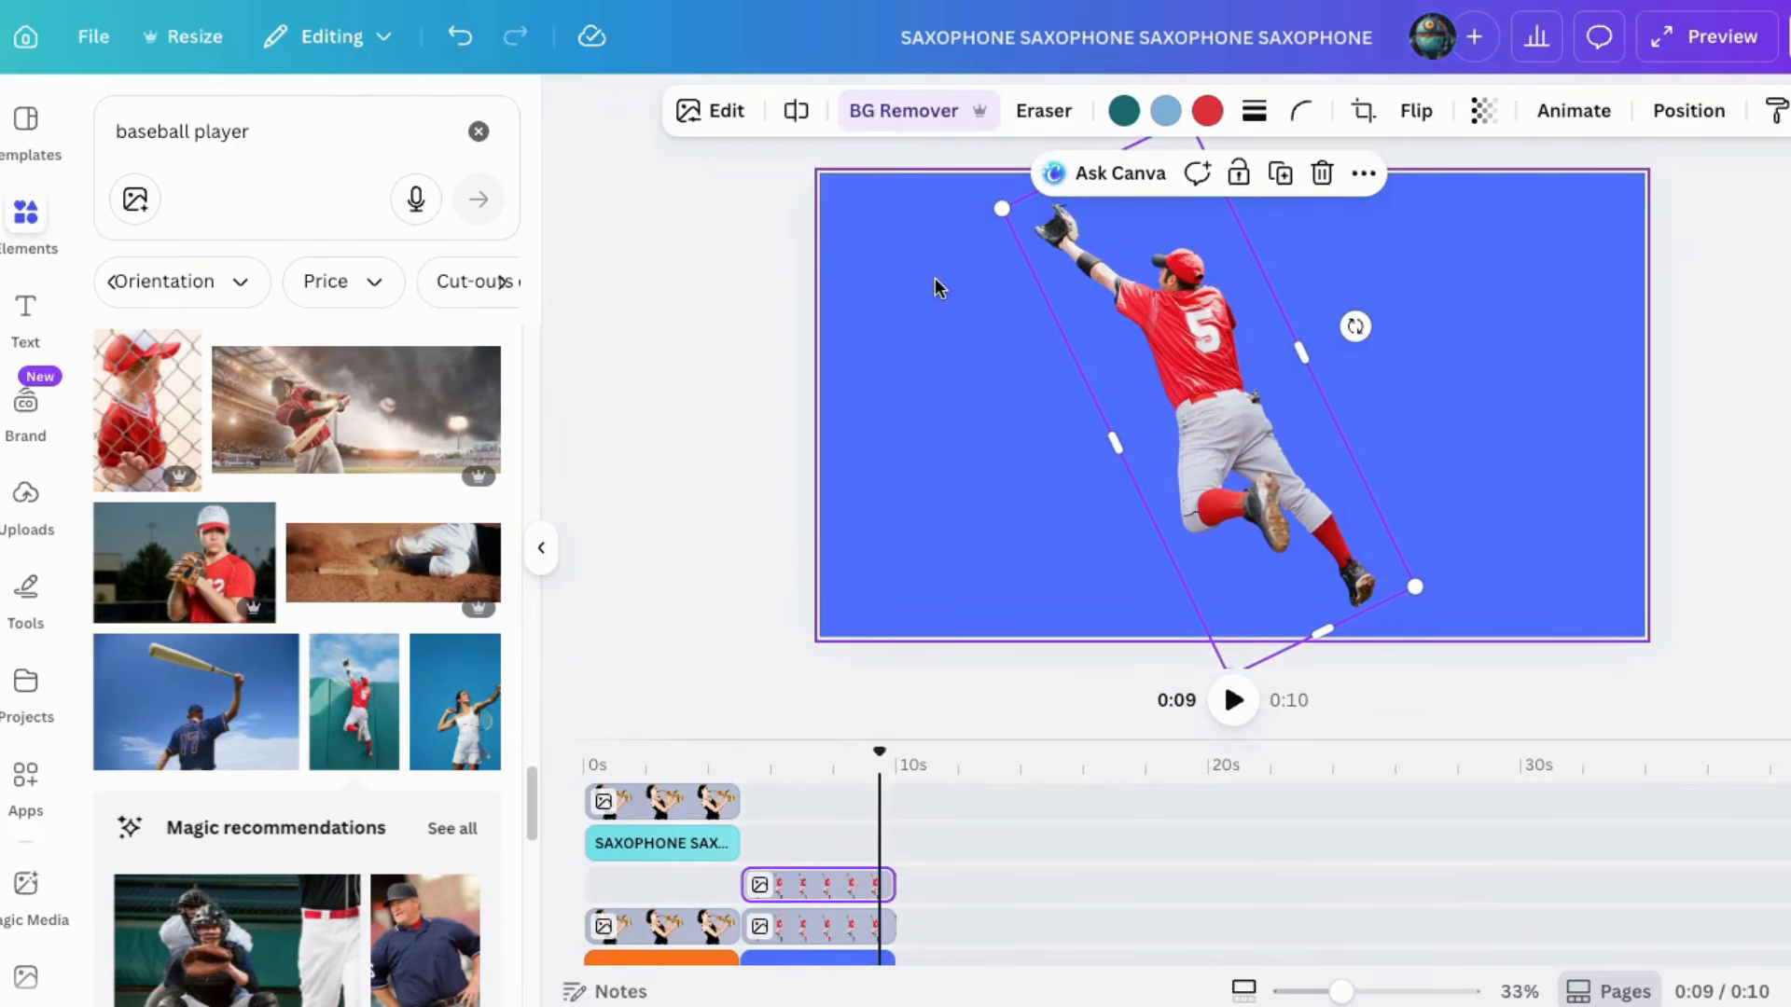
Step: Add a subheading text box reading BASEBALL
{"action": "left_click", "coordinate": [28, 310]}
{"action": "left_click", "coordinate": [202, 647]}
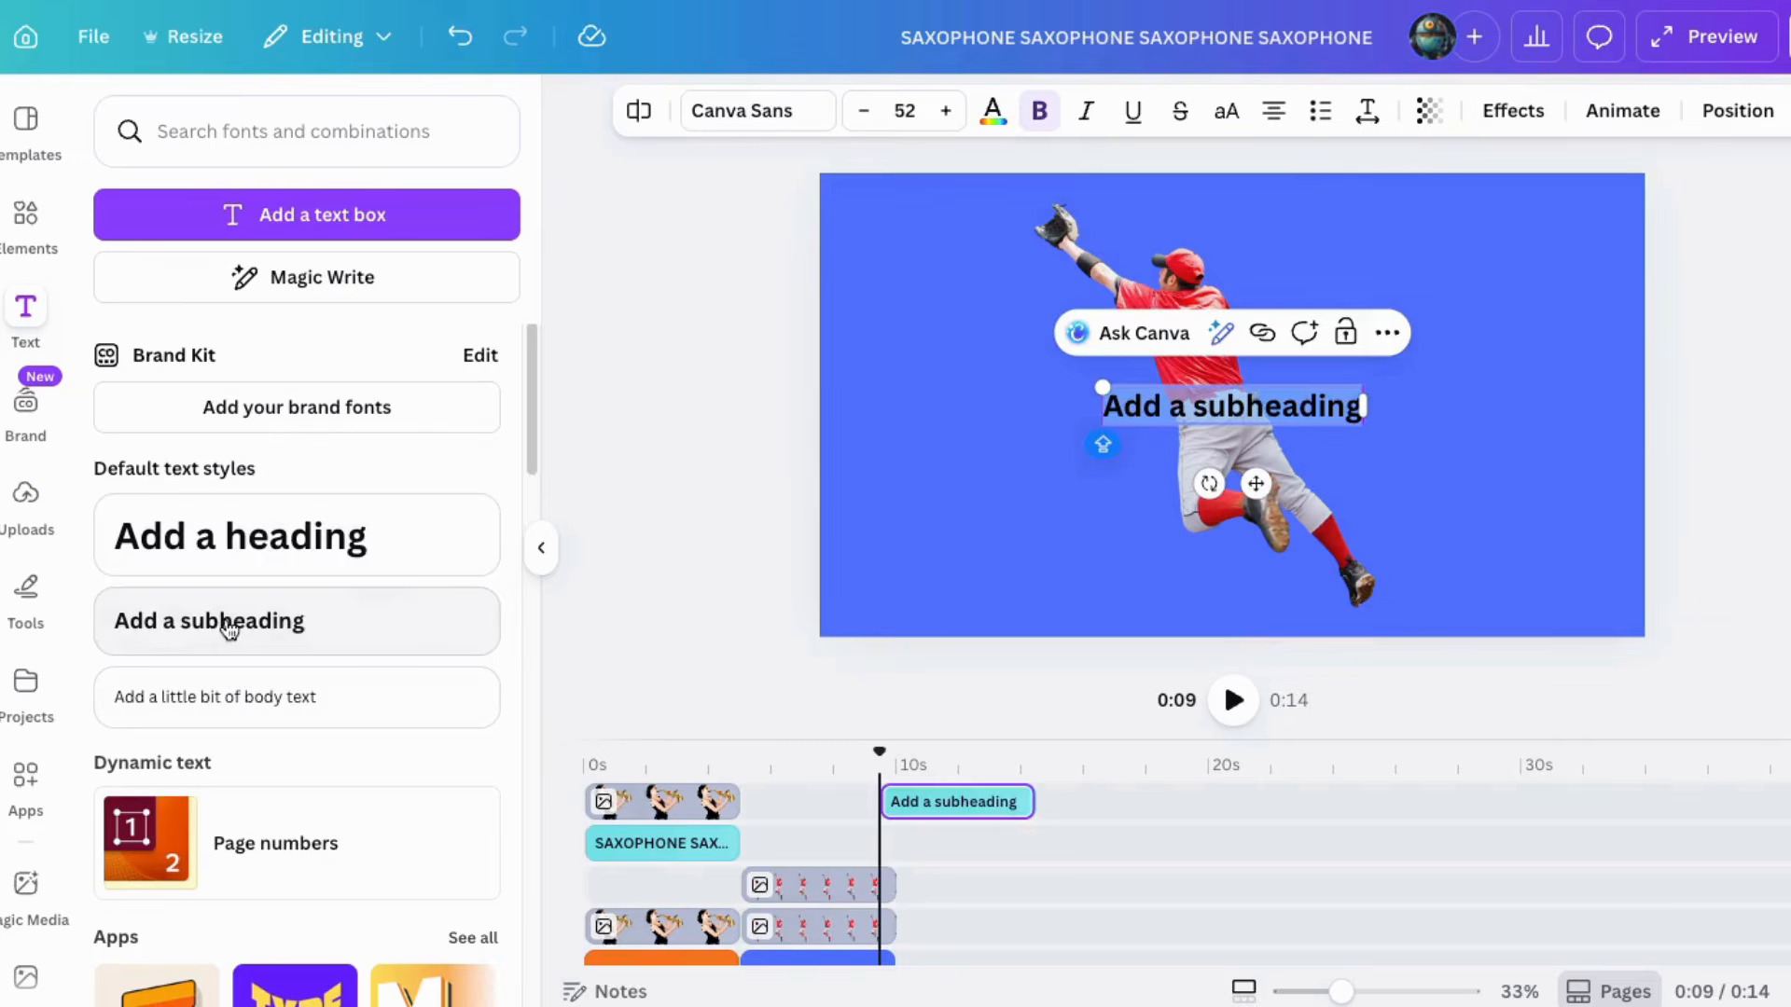
{"action": "type", "text": "BASEBALL"}
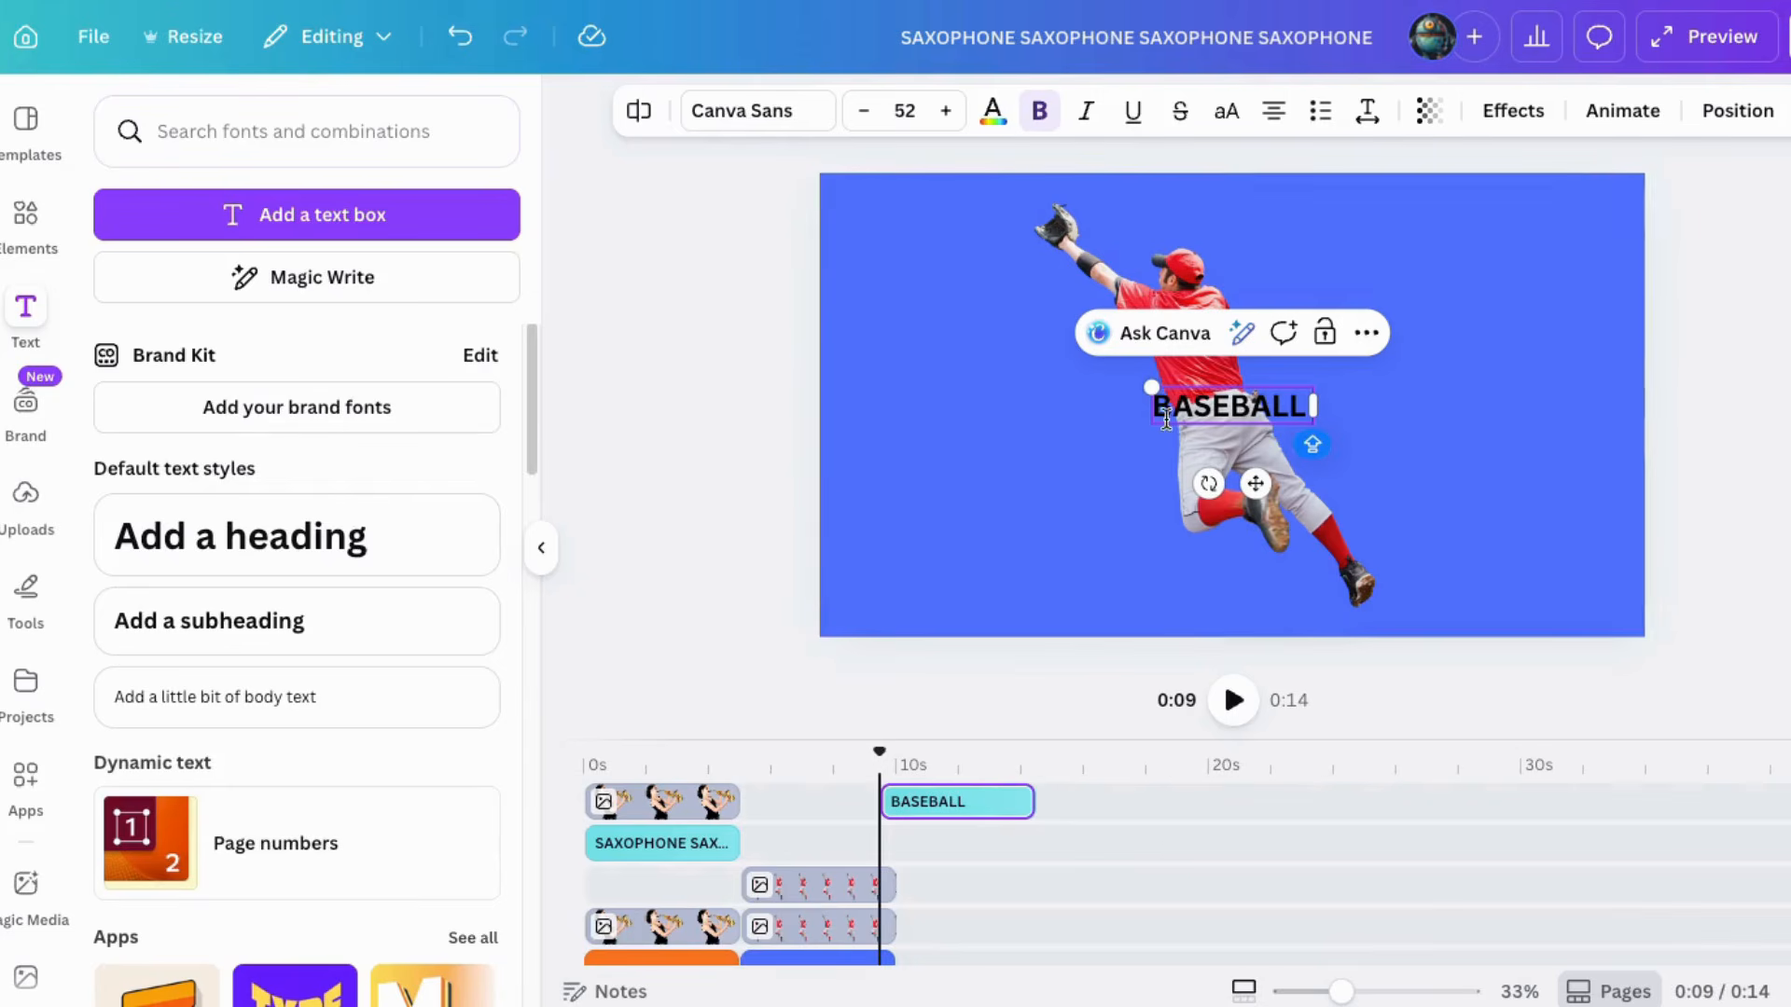
Step: Set the BASEBALL text's font to Gagalin and enlarge the text box
{"action": "left_click", "coordinate": [718, 110]}
{"action": "scroll", "coordinate": [245, 645], "scroll_direction": "down", "scroll_amount": 10}
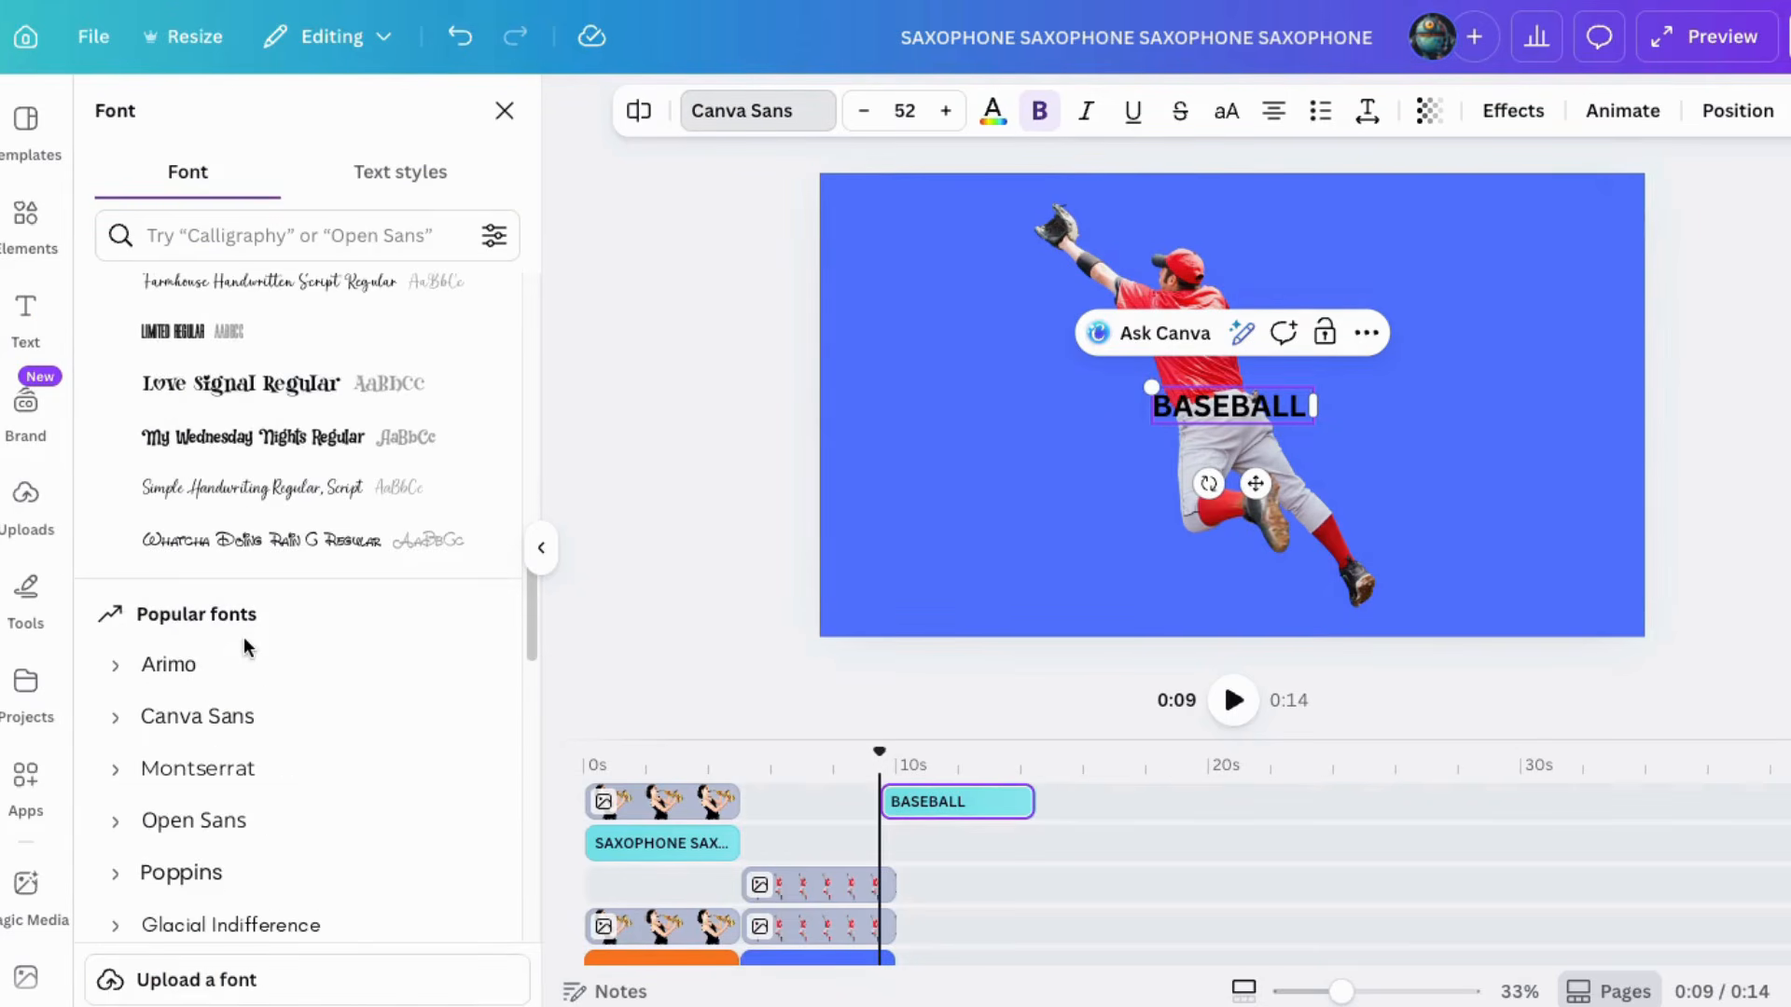
{"action": "scroll", "coordinate": [245, 652], "scroll_direction": "down", "scroll_amount": 5}
{"action": "left_click", "coordinate": [178, 815]}
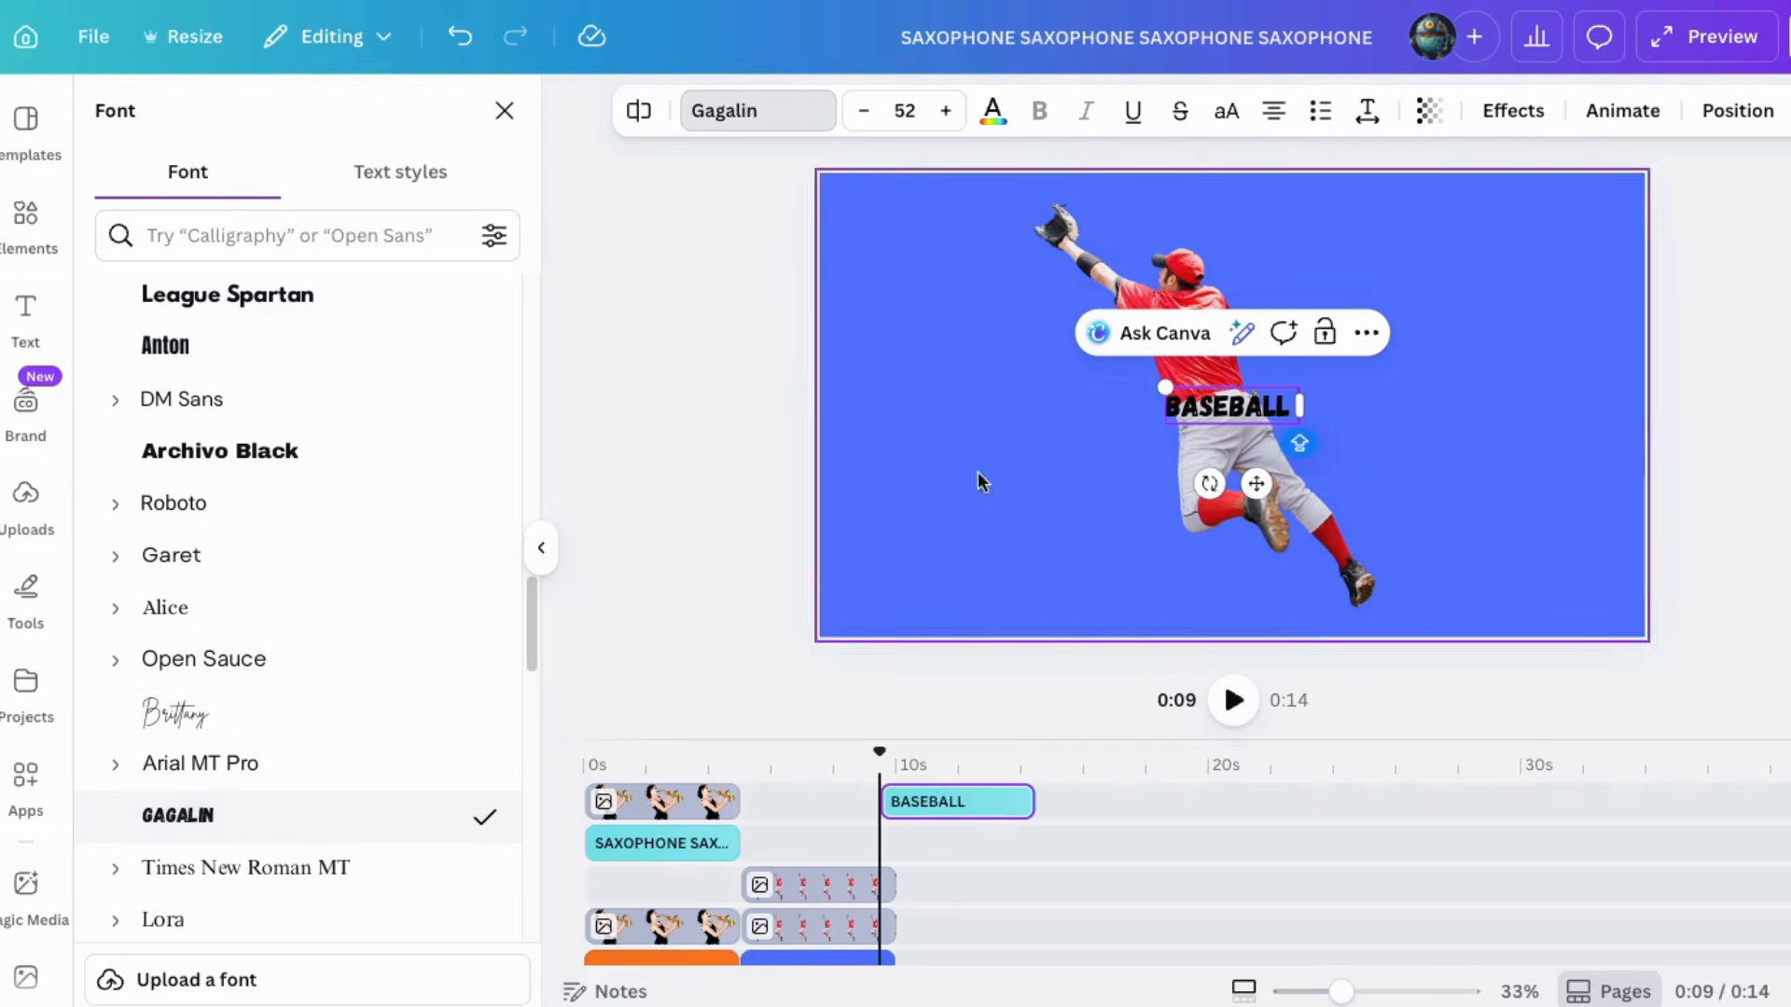
{"action": "left_click_drag", "start_coordinate": [1160, 386], "coordinate": [1122, 376]}
{"action": "left_click_drag", "start_coordinate": [1291, 405], "coordinate": [1130, 408]}
Step: Color the text white and move the text block to the left of the player
{"action": "left_click", "coordinate": [993, 110]}
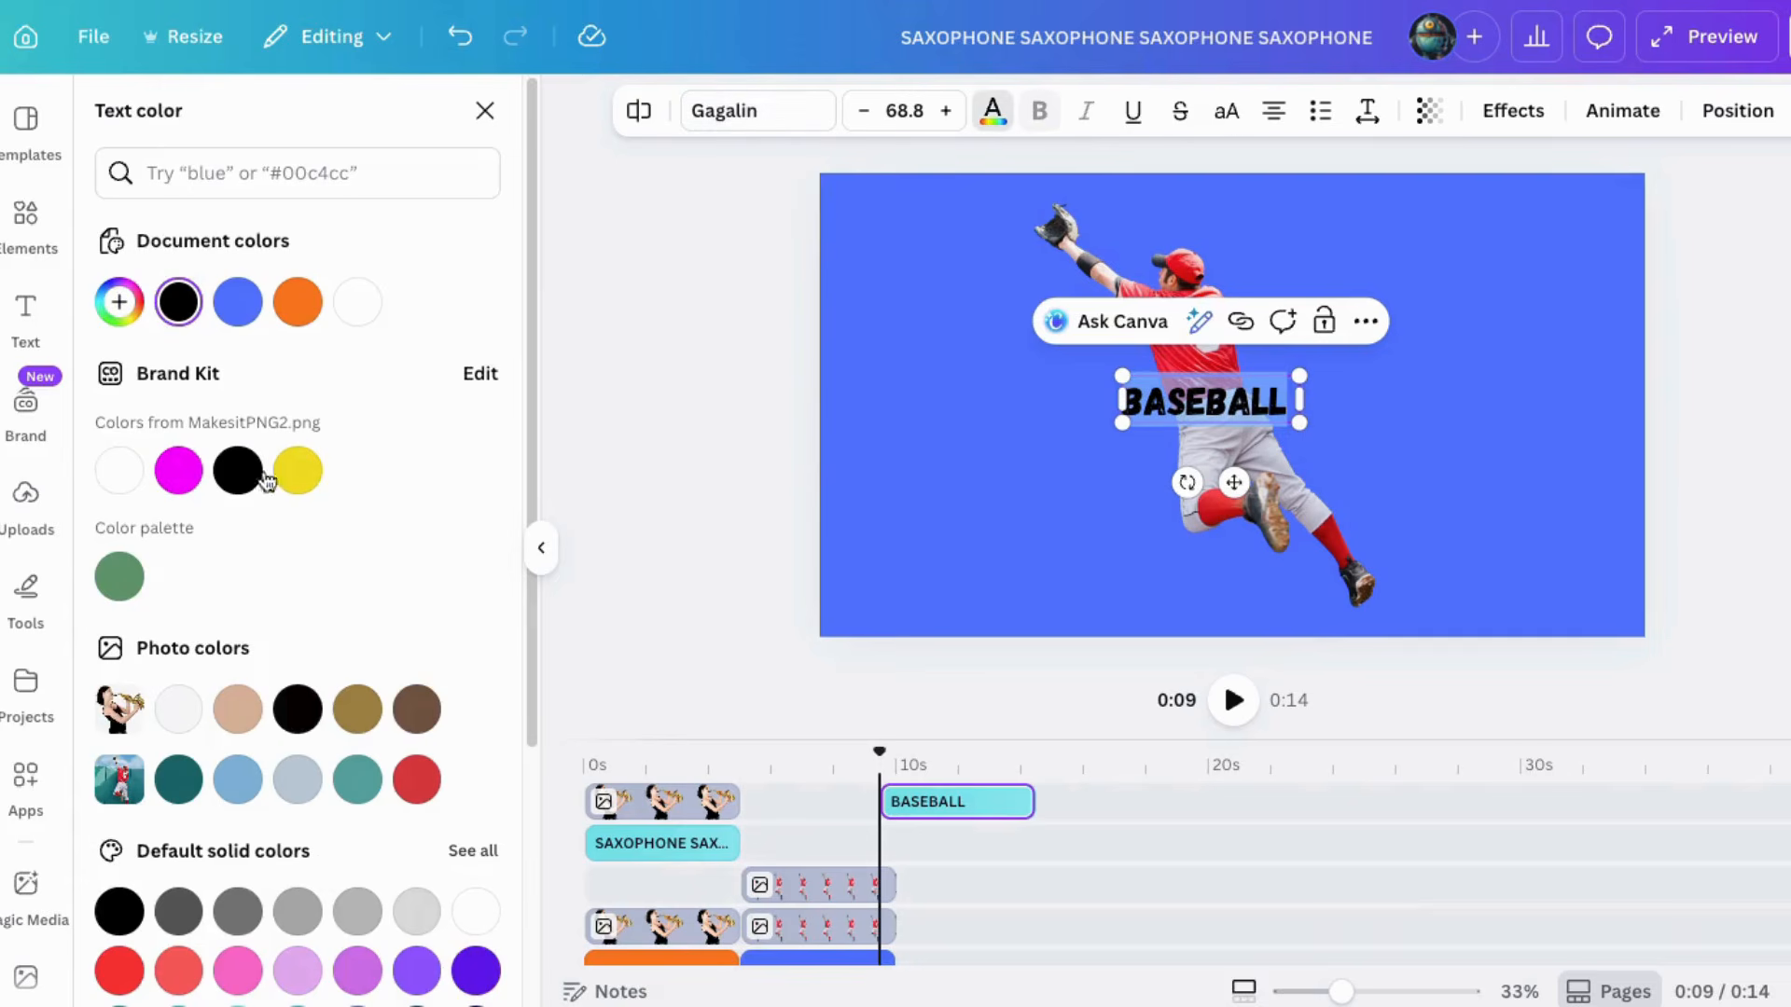
{"action": "left_click", "coordinate": [119, 470]}
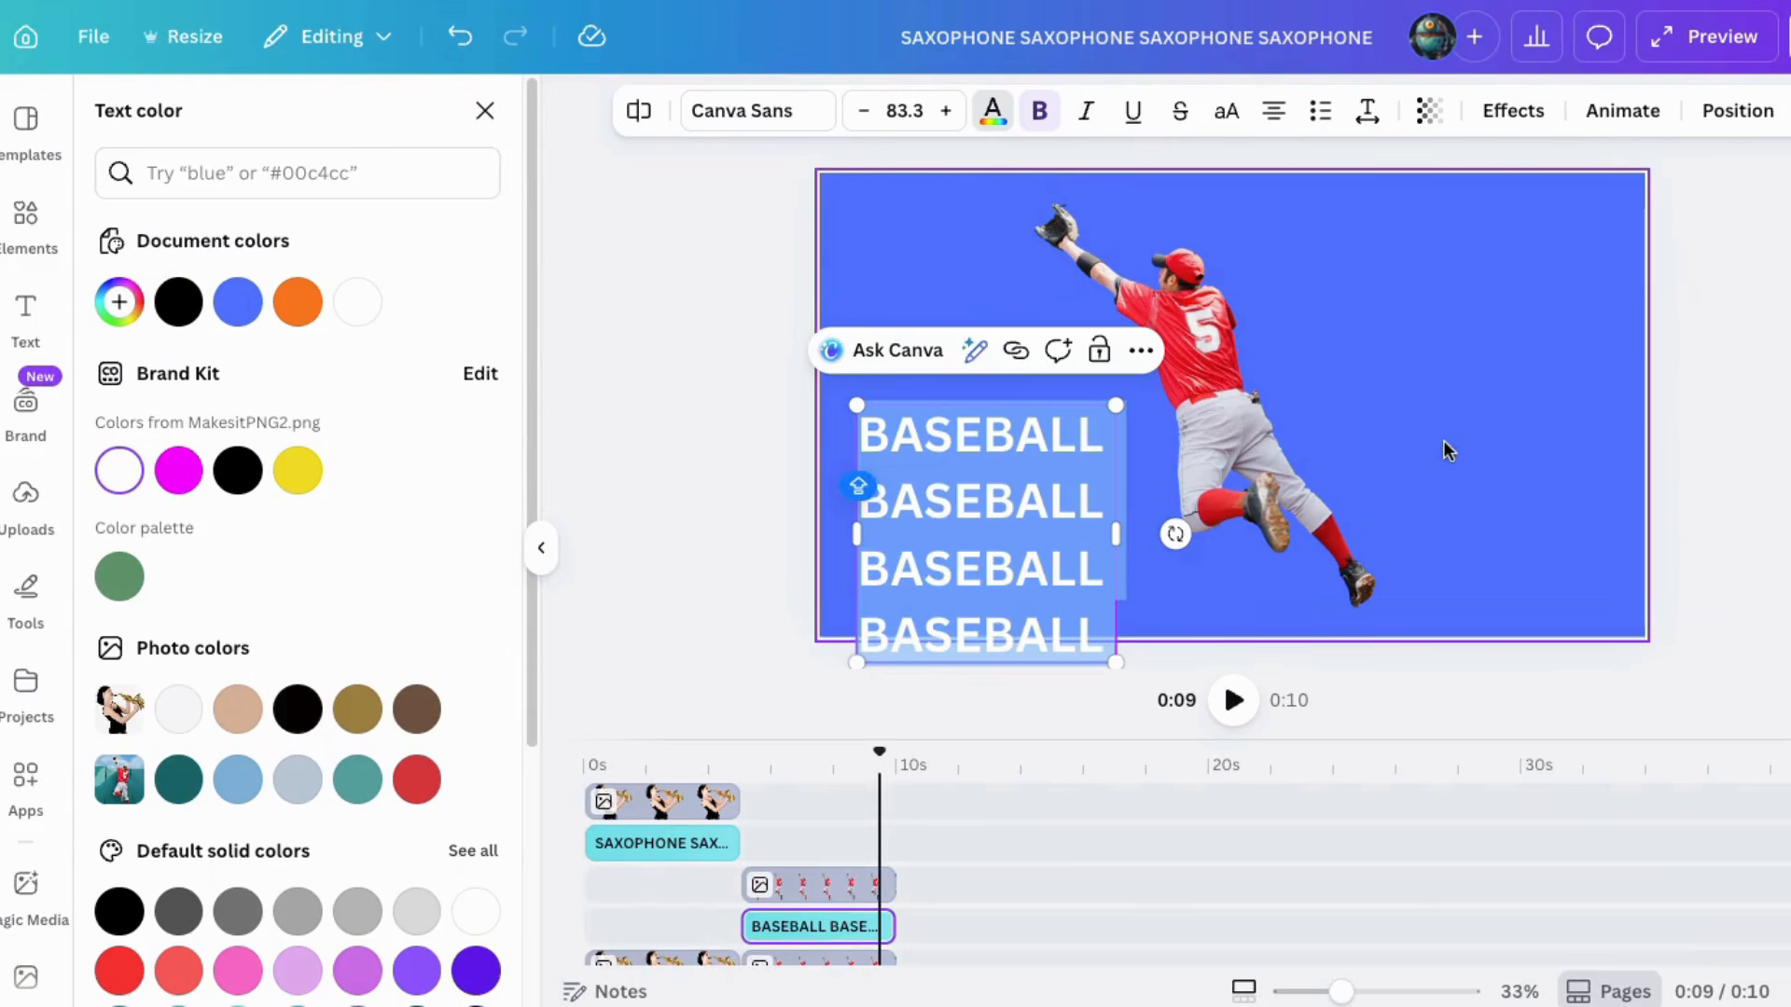
{"action": "left_click", "coordinate": [624, 406]}
{"action": "left_click_drag", "start_coordinate": [932, 513], "coordinate": [996, 366]}
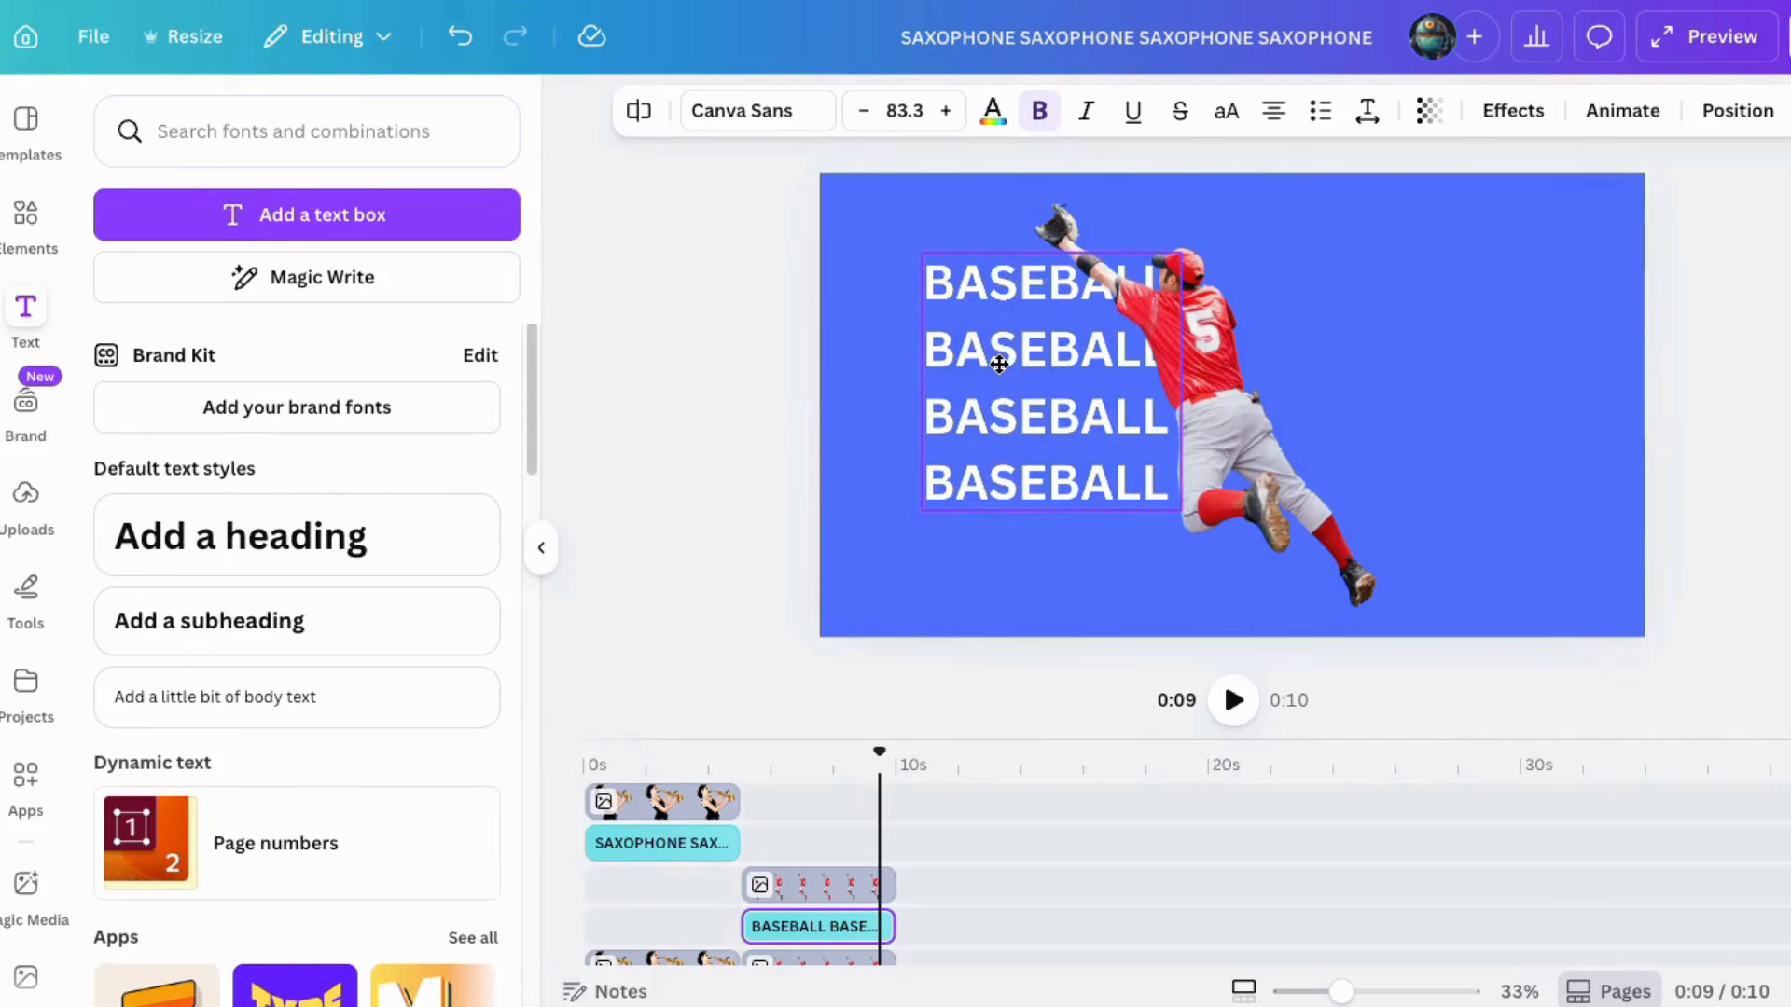
Step: Apply the Curve text effect, enlarge the curved text, and set the curve to 53
{"action": "left_click", "coordinate": [1513, 110]}
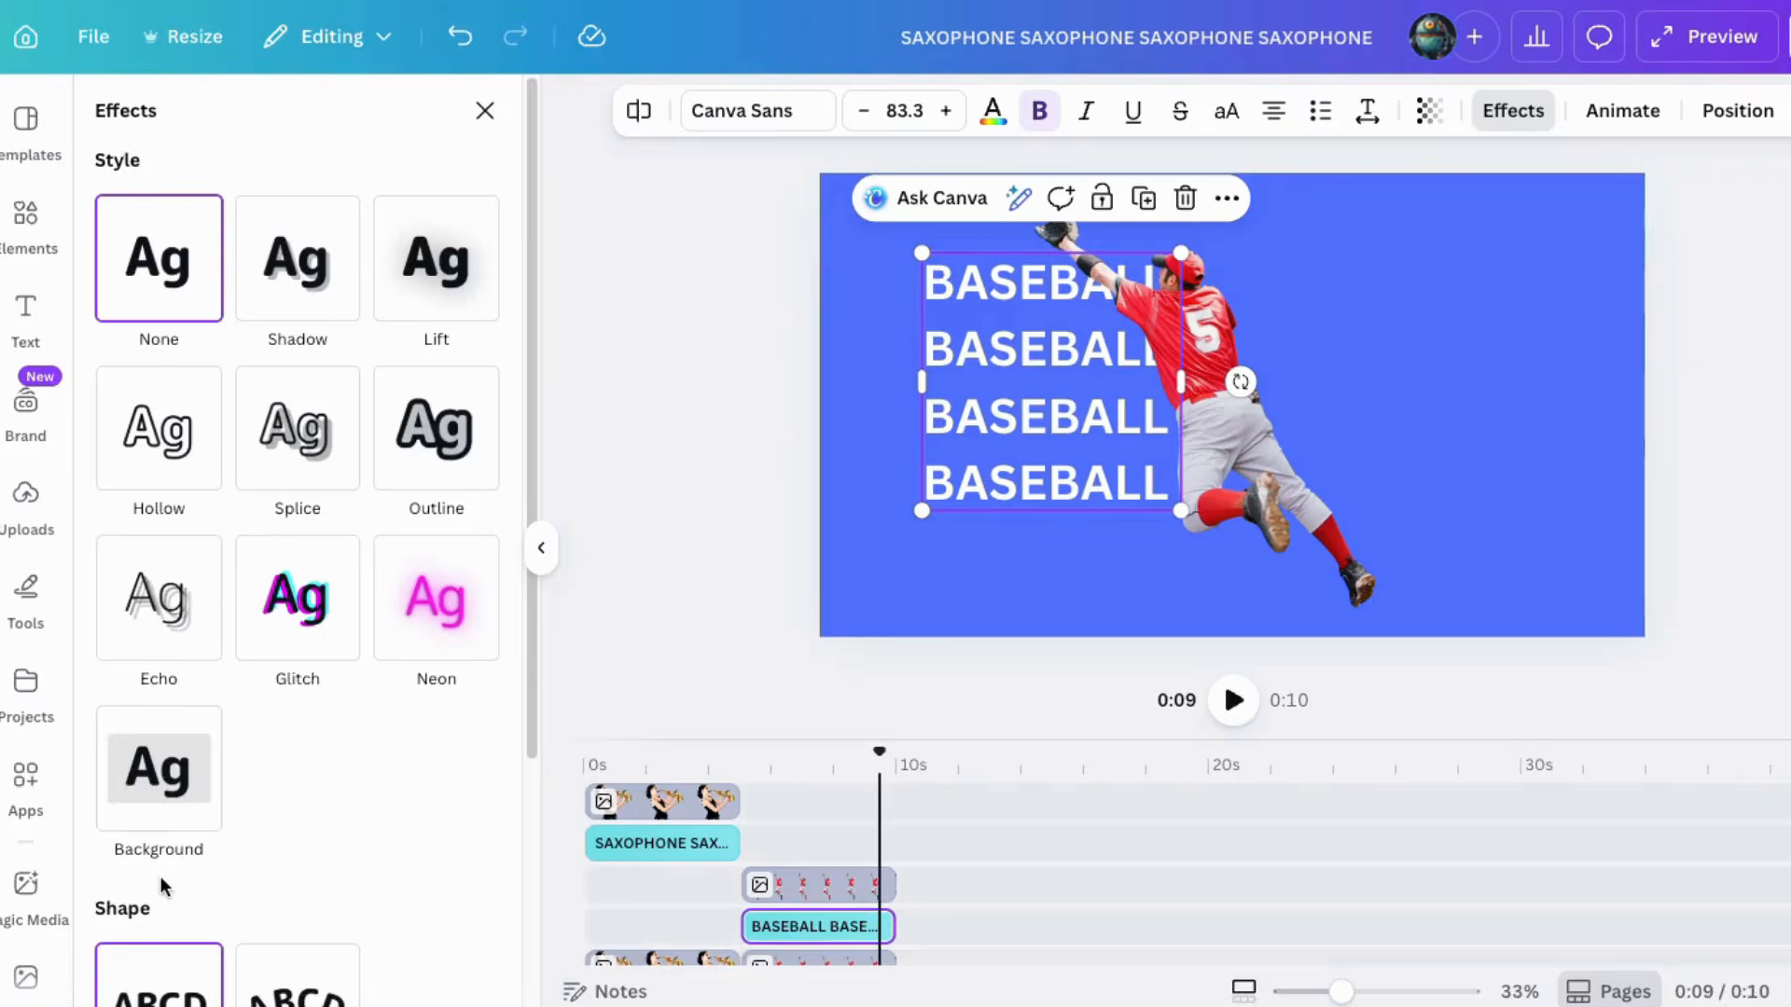
{"action": "scroll", "coordinate": [159, 876], "scroll_direction": "down", "scroll_amount": 3}
{"action": "left_click", "coordinate": [267, 735]}
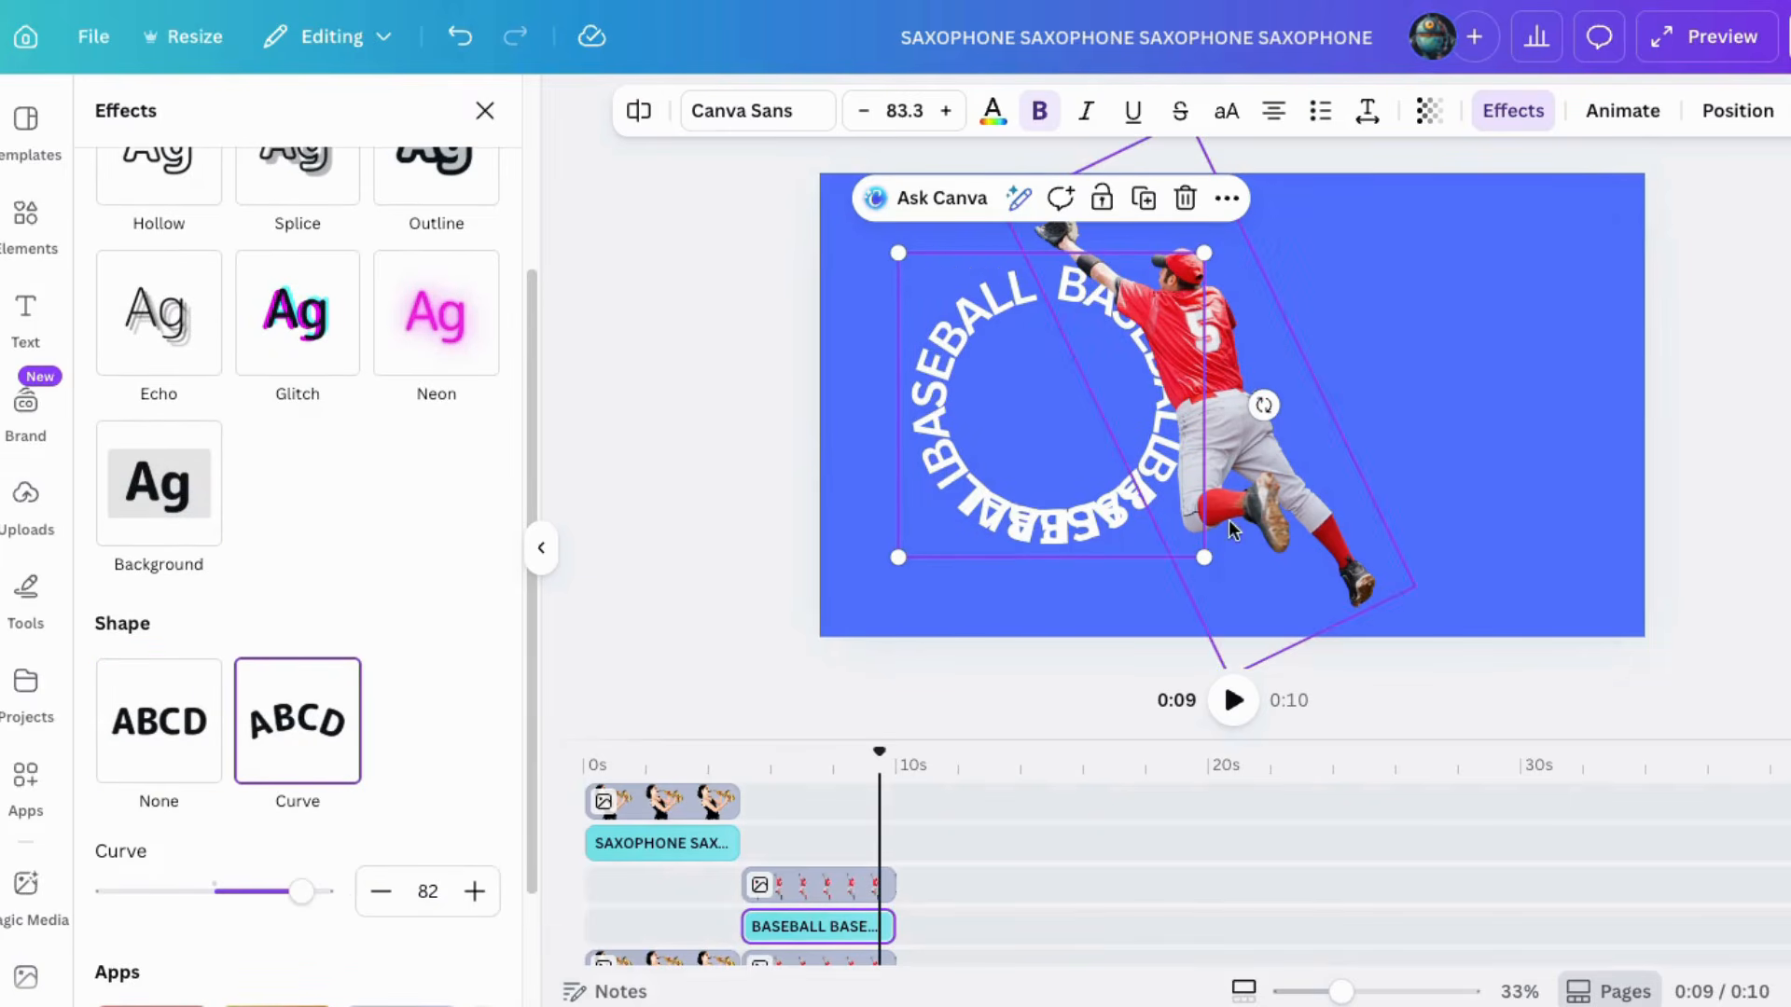
{"action": "left_click_drag", "start_coordinate": [1205, 557], "coordinate": [1466, 593]}
{"action": "left_click_drag", "start_coordinate": [1026, 545], "coordinate": [1099, 483]}
{"action": "left_click_drag", "start_coordinate": [294, 905], "coordinate": [270, 902]}
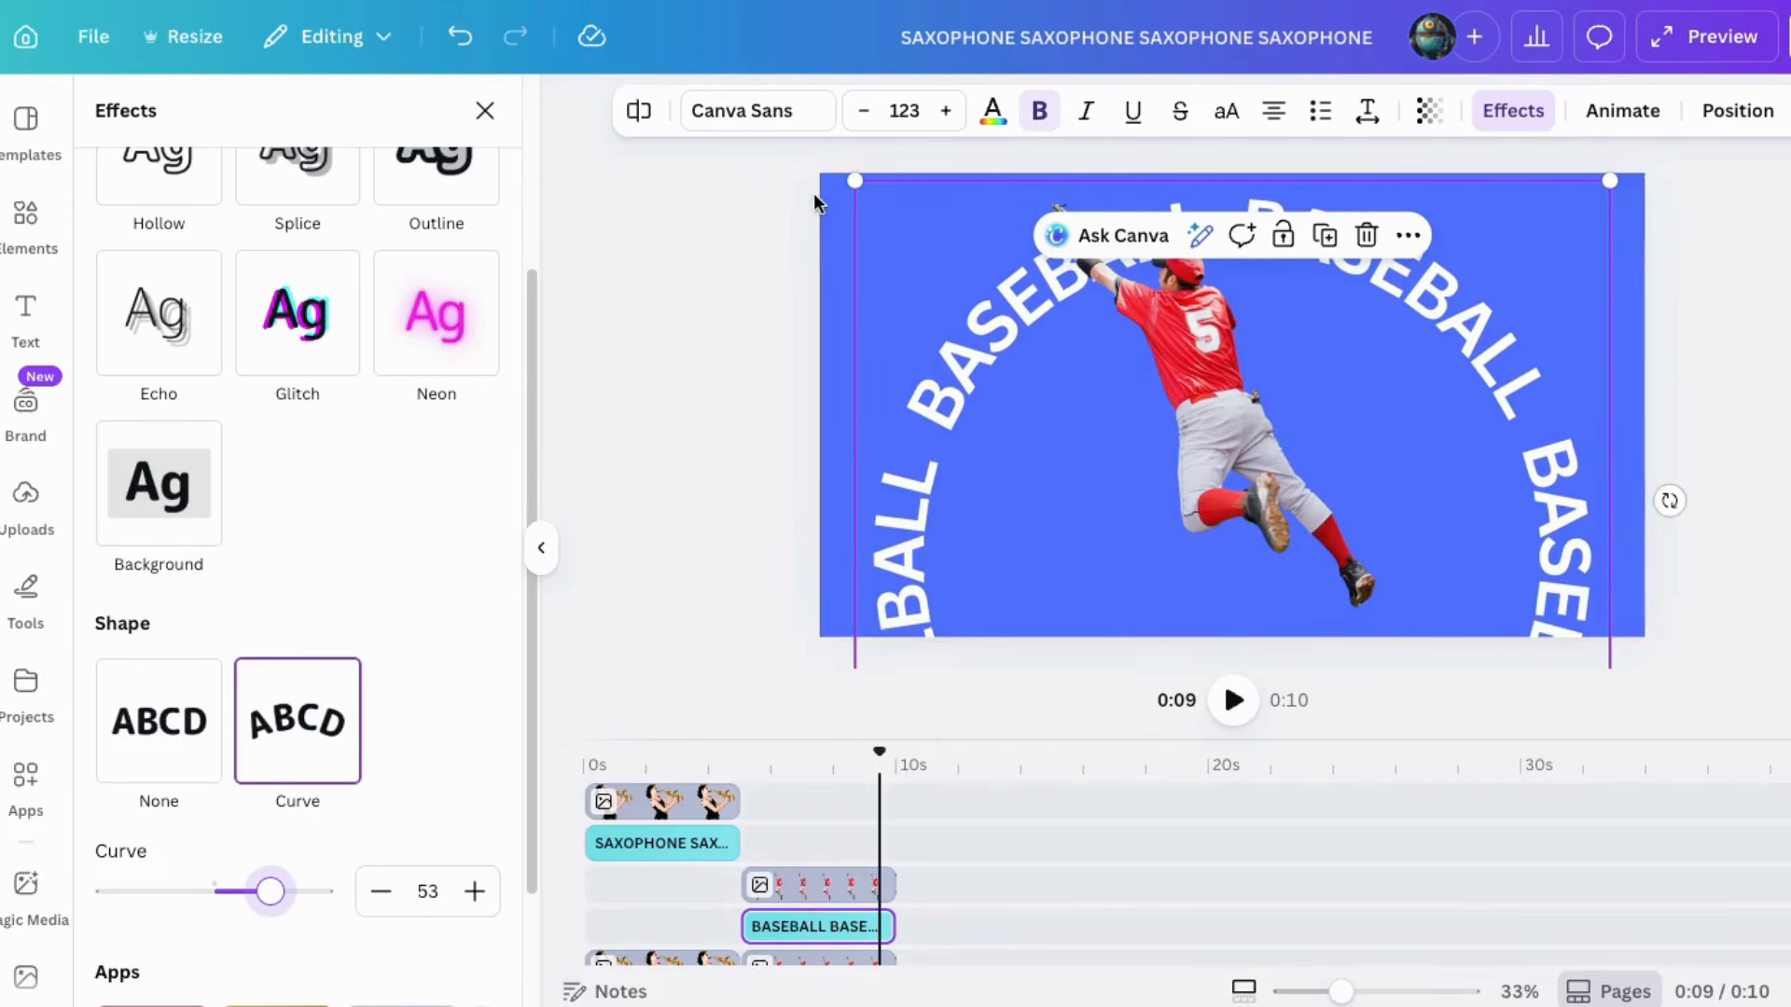
Step: Resize the curved text, set its curve to 66, and center the circle around the player
{"action": "left_click_drag", "start_coordinate": [855, 170], "coordinate": [1107, 396]}
{"action": "left_click_drag", "start_coordinate": [1079, 519], "coordinate": [979, 336]}
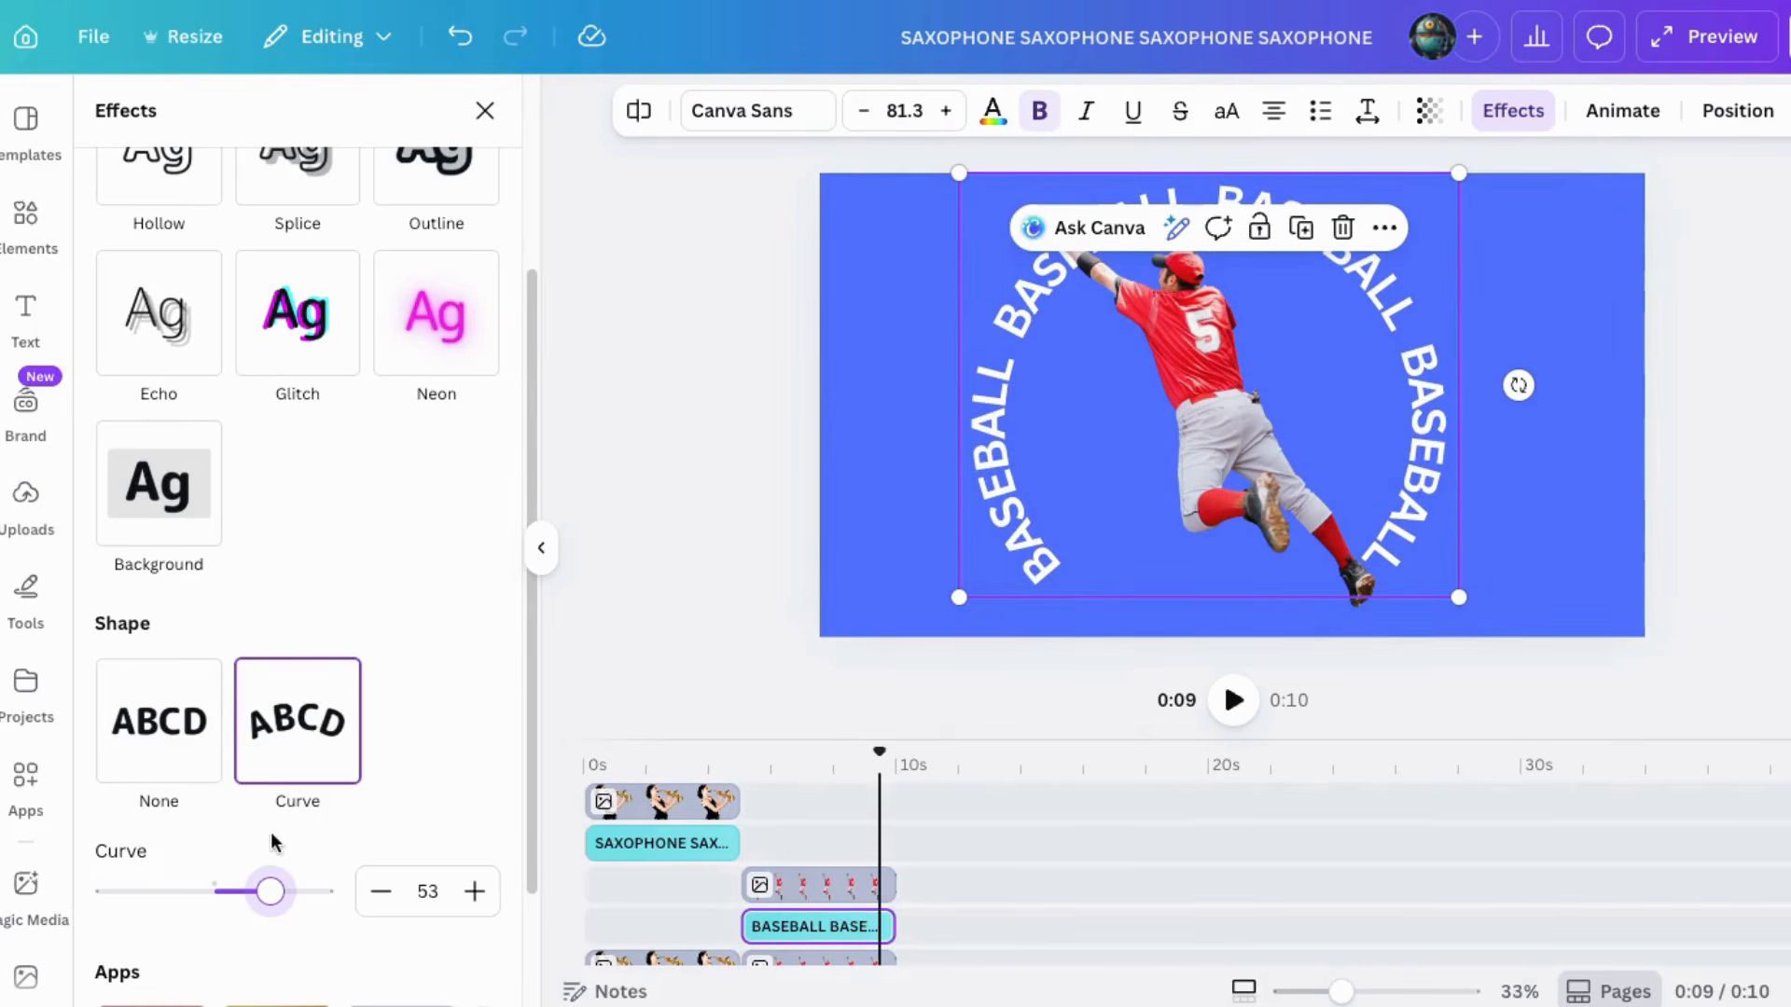
{"action": "left_click_drag", "start_coordinate": [276, 905], "coordinate": [283, 909]}
{"action": "left_click_drag", "start_coordinate": [1051, 466], "coordinate": [916, 449]}
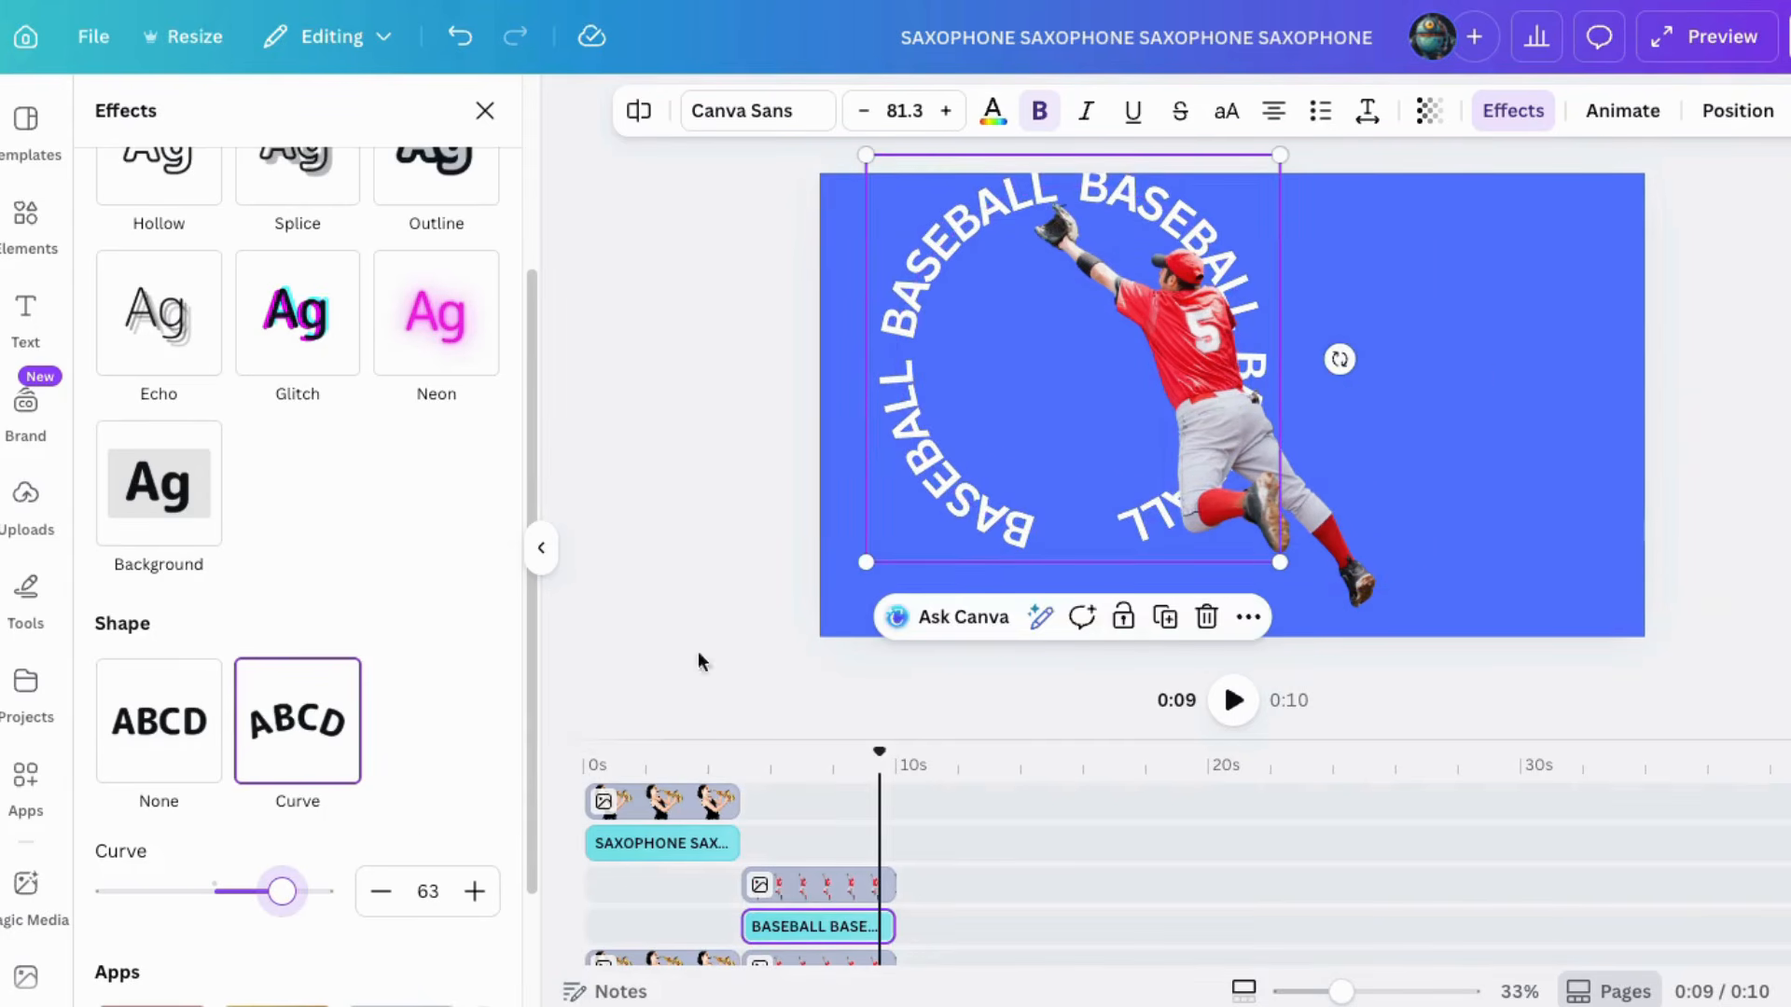
{"action": "left_click", "coordinate": [475, 892]}
{"action": "left_click", "coordinate": [475, 893]}
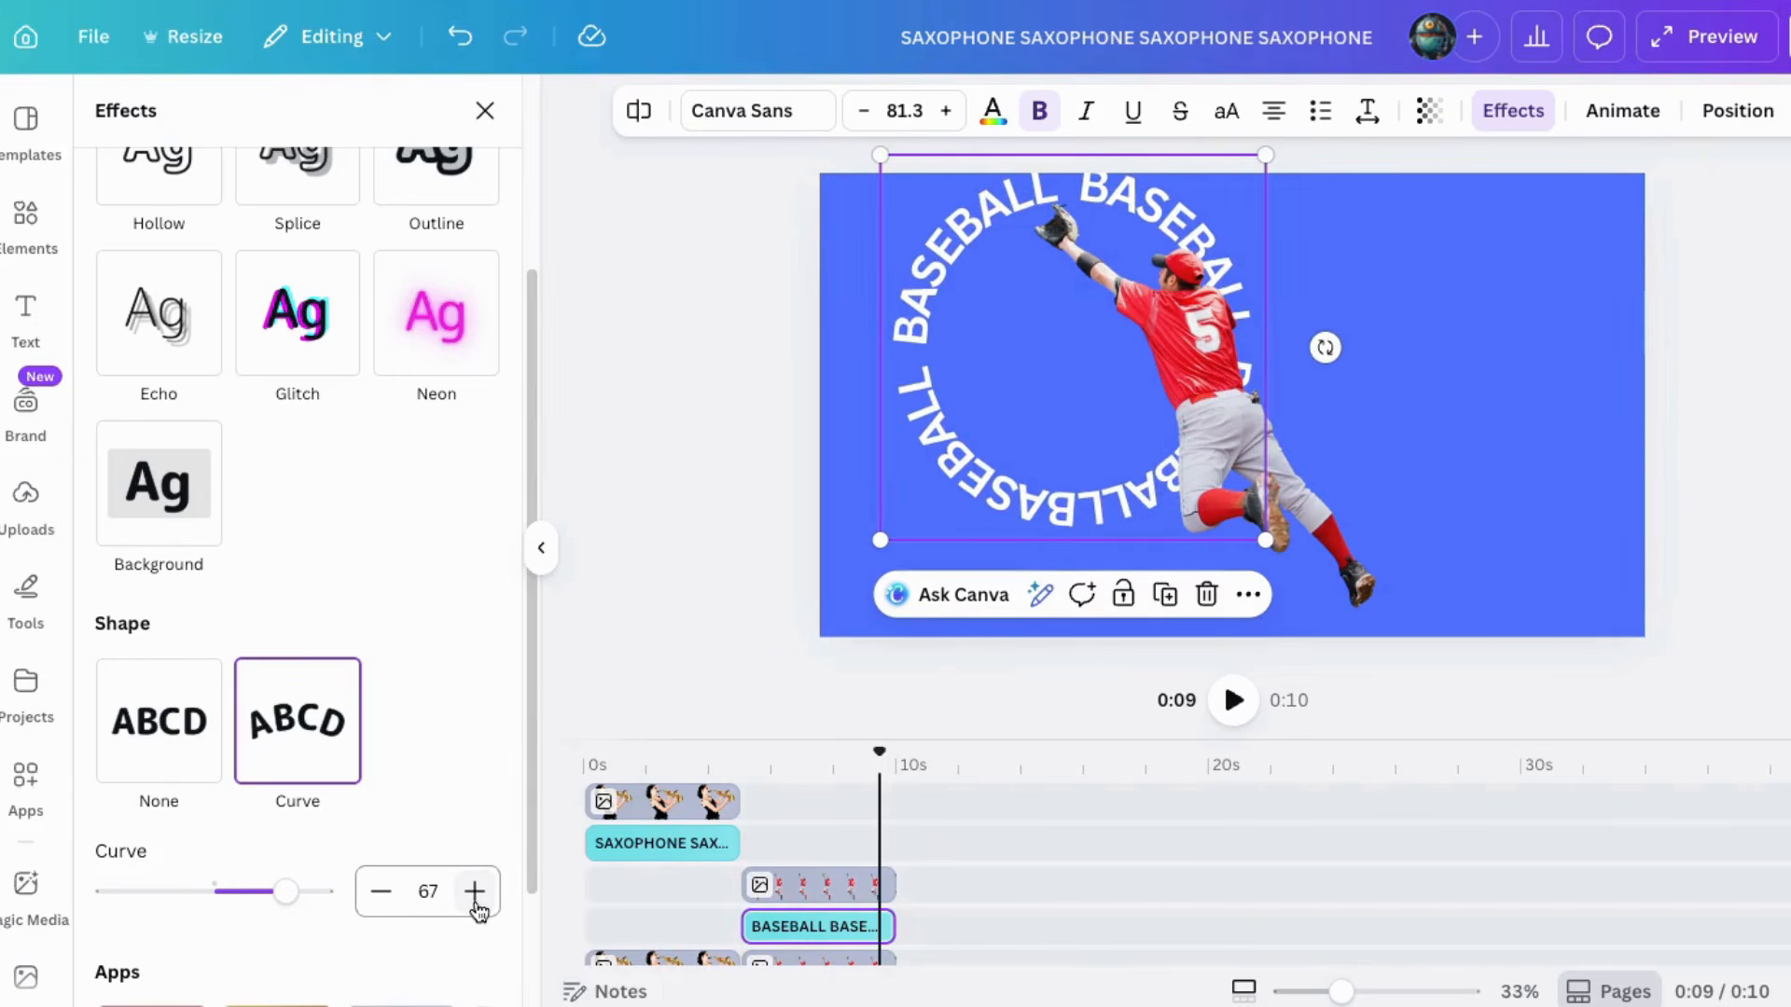
{"action": "left_click", "coordinate": [380, 893]}
{"action": "left_click_drag", "start_coordinate": [948, 441], "coordinate": [912, 459]}
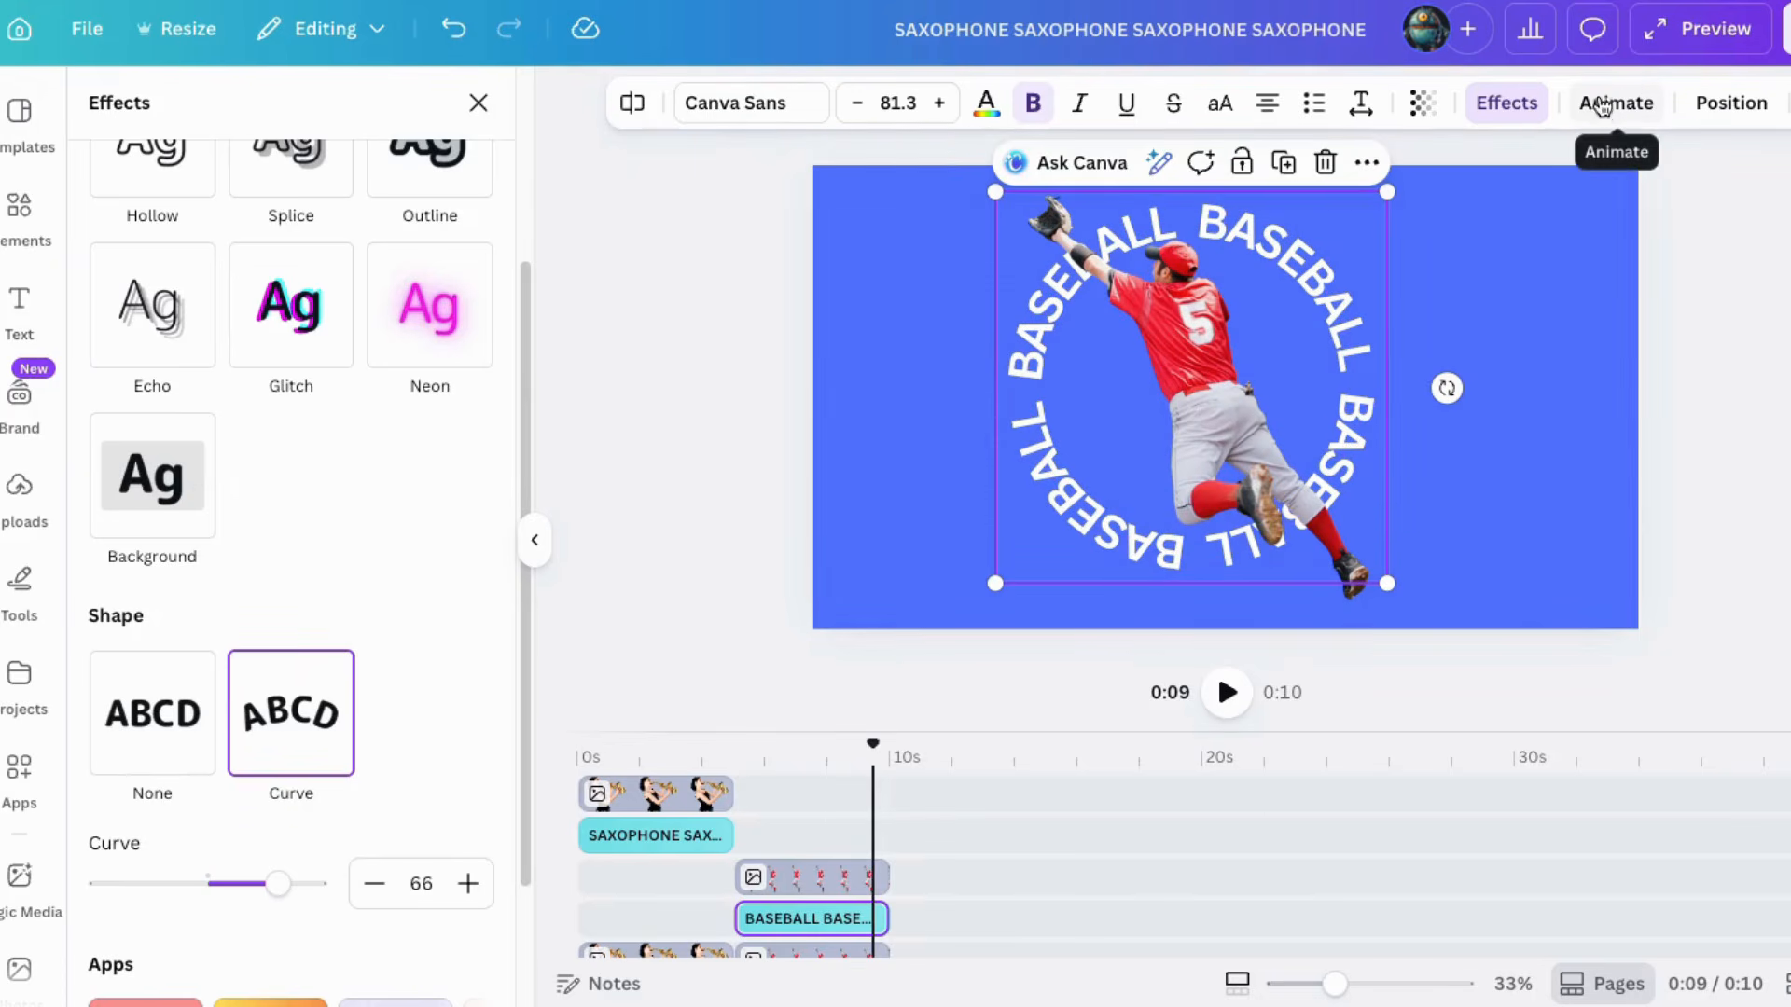
Step: Apply the Rotate add-on animation effect to the curved BASEBALL text
{"action": "left_click", "coordinate": [1602, 110]}
{"action": "scroll", "coordinate": [260, 791], "scroll_direction": "down", "scroll_amount": 10}
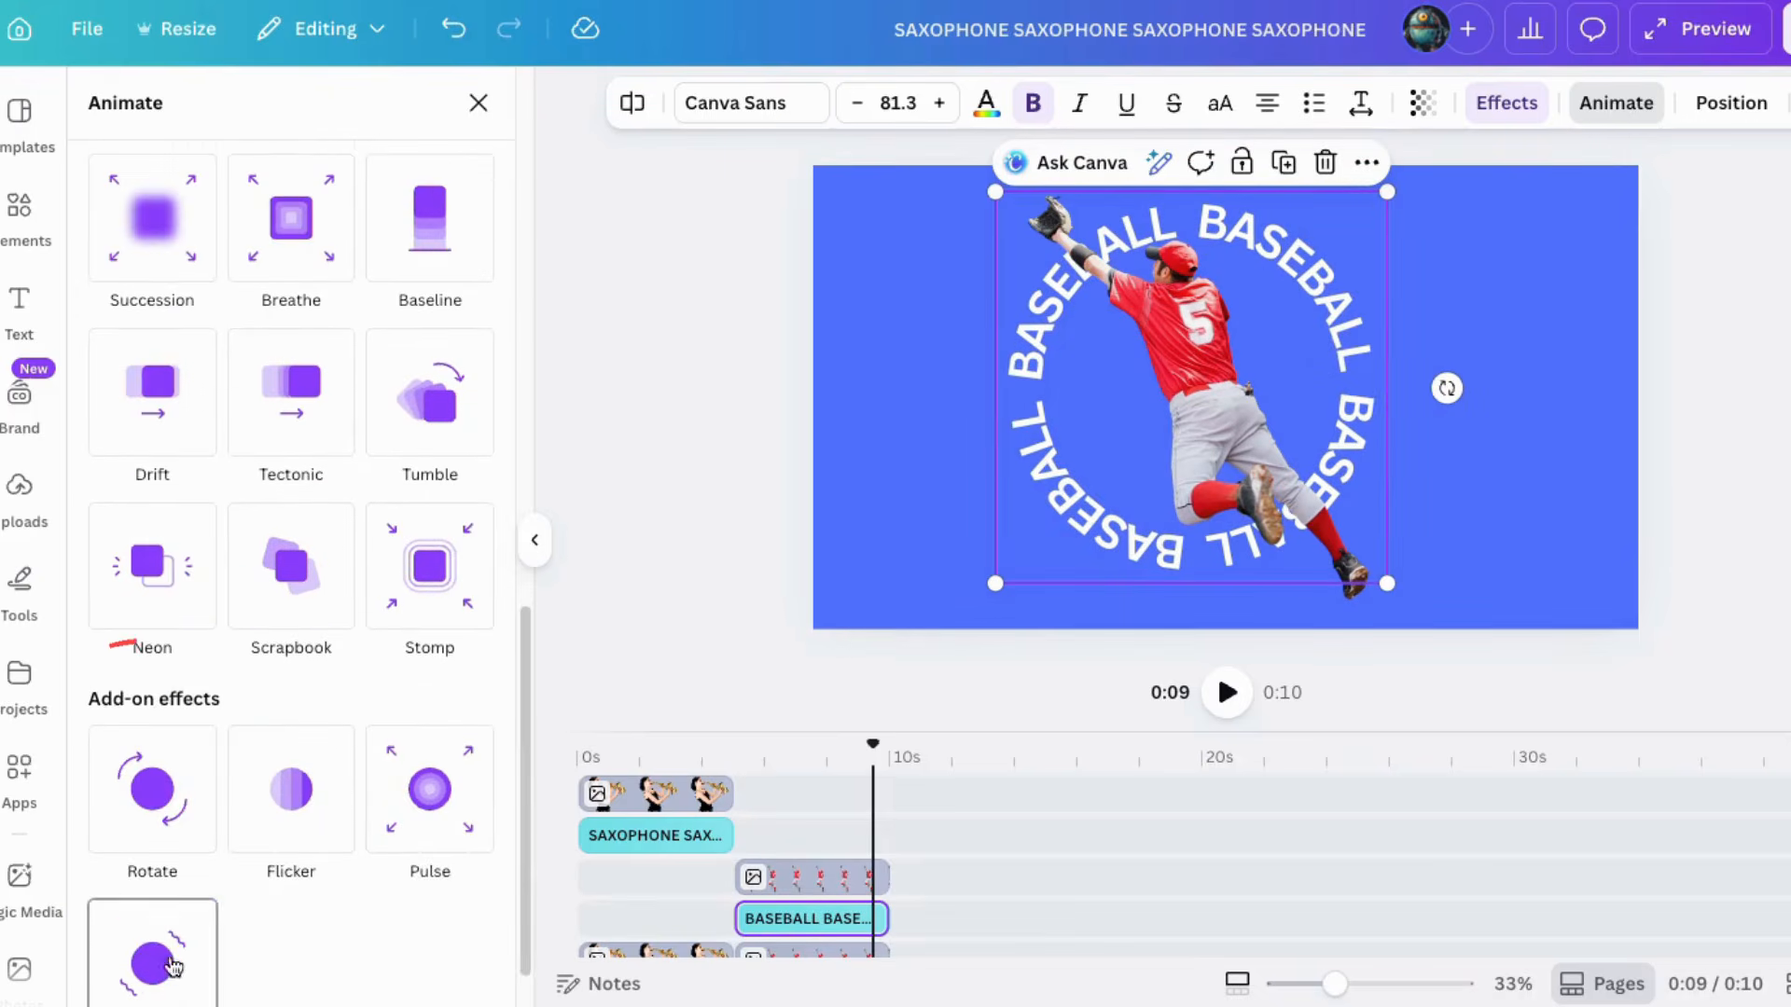
{"action": "left_click", "coordinate": [169, 742]}
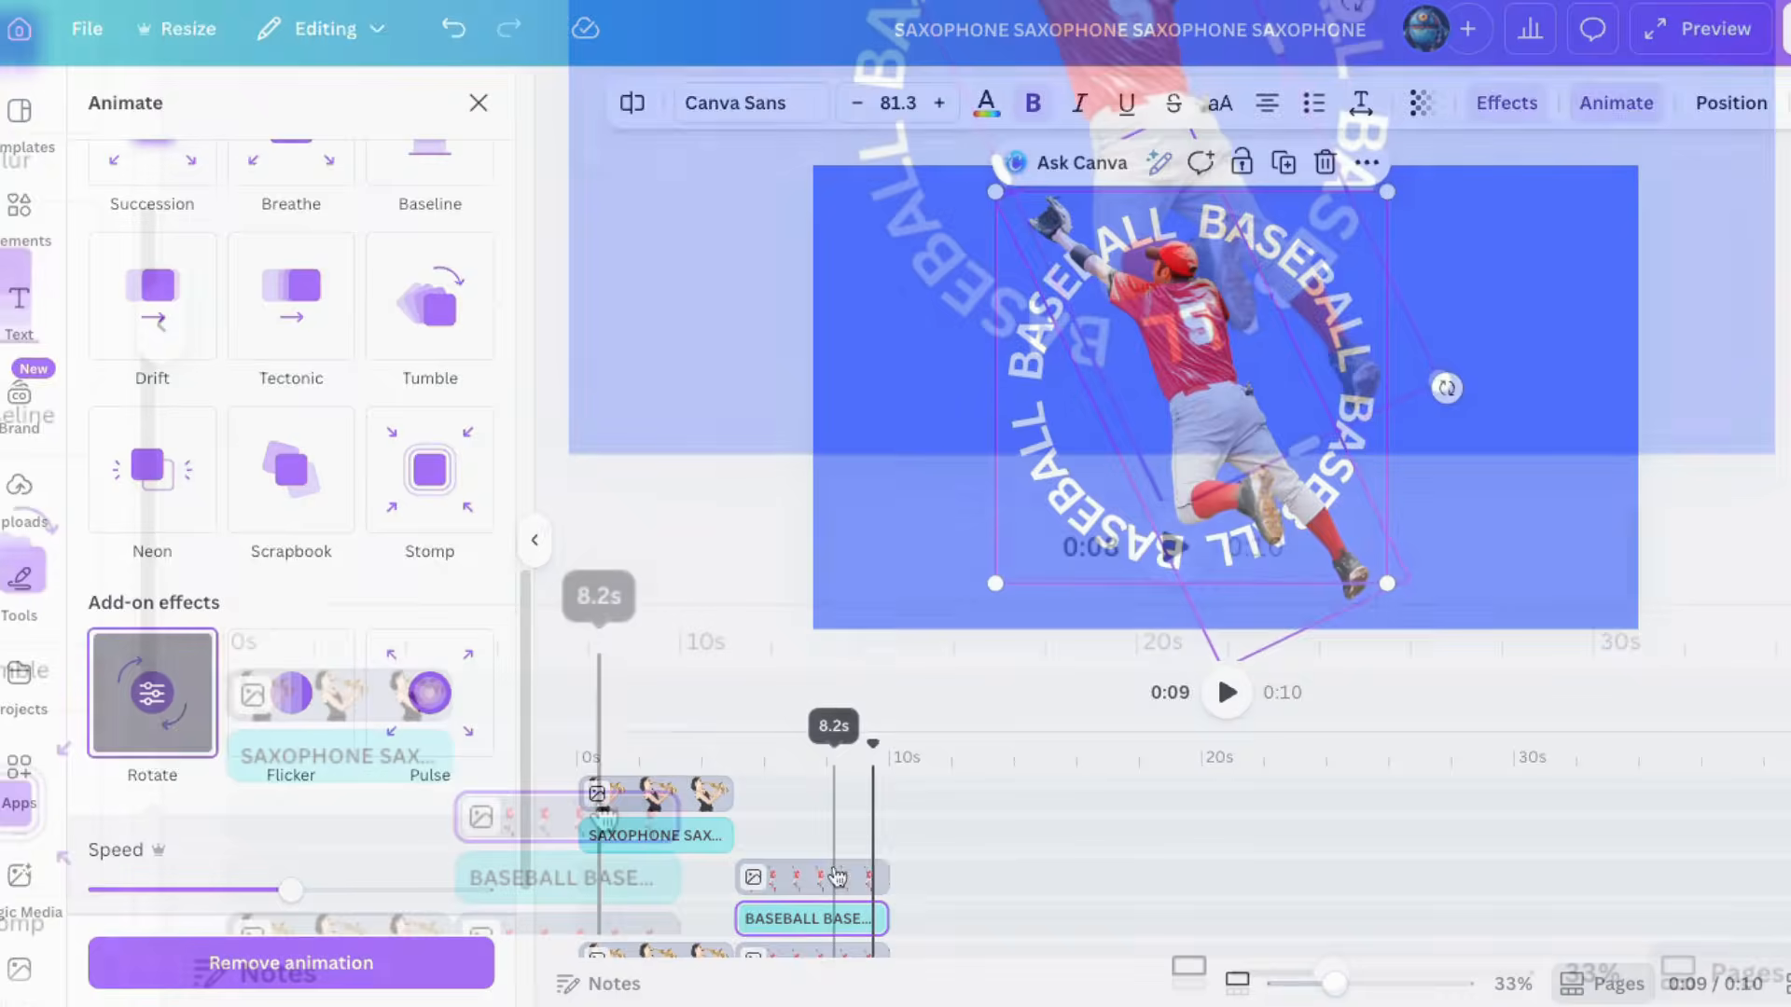
Step: Play the baseball page to preview the rotating text animation
{"action": "left_click", "coordinate": [833, 762]}
{"action": "left_click", "coordinate": [844, 878]}
{"action": "left_click_drag", "start_coordinate": [834, 744], "coordinate": [787, 744]}
{"action": "left_click", "coordinate": [1166, 578]}
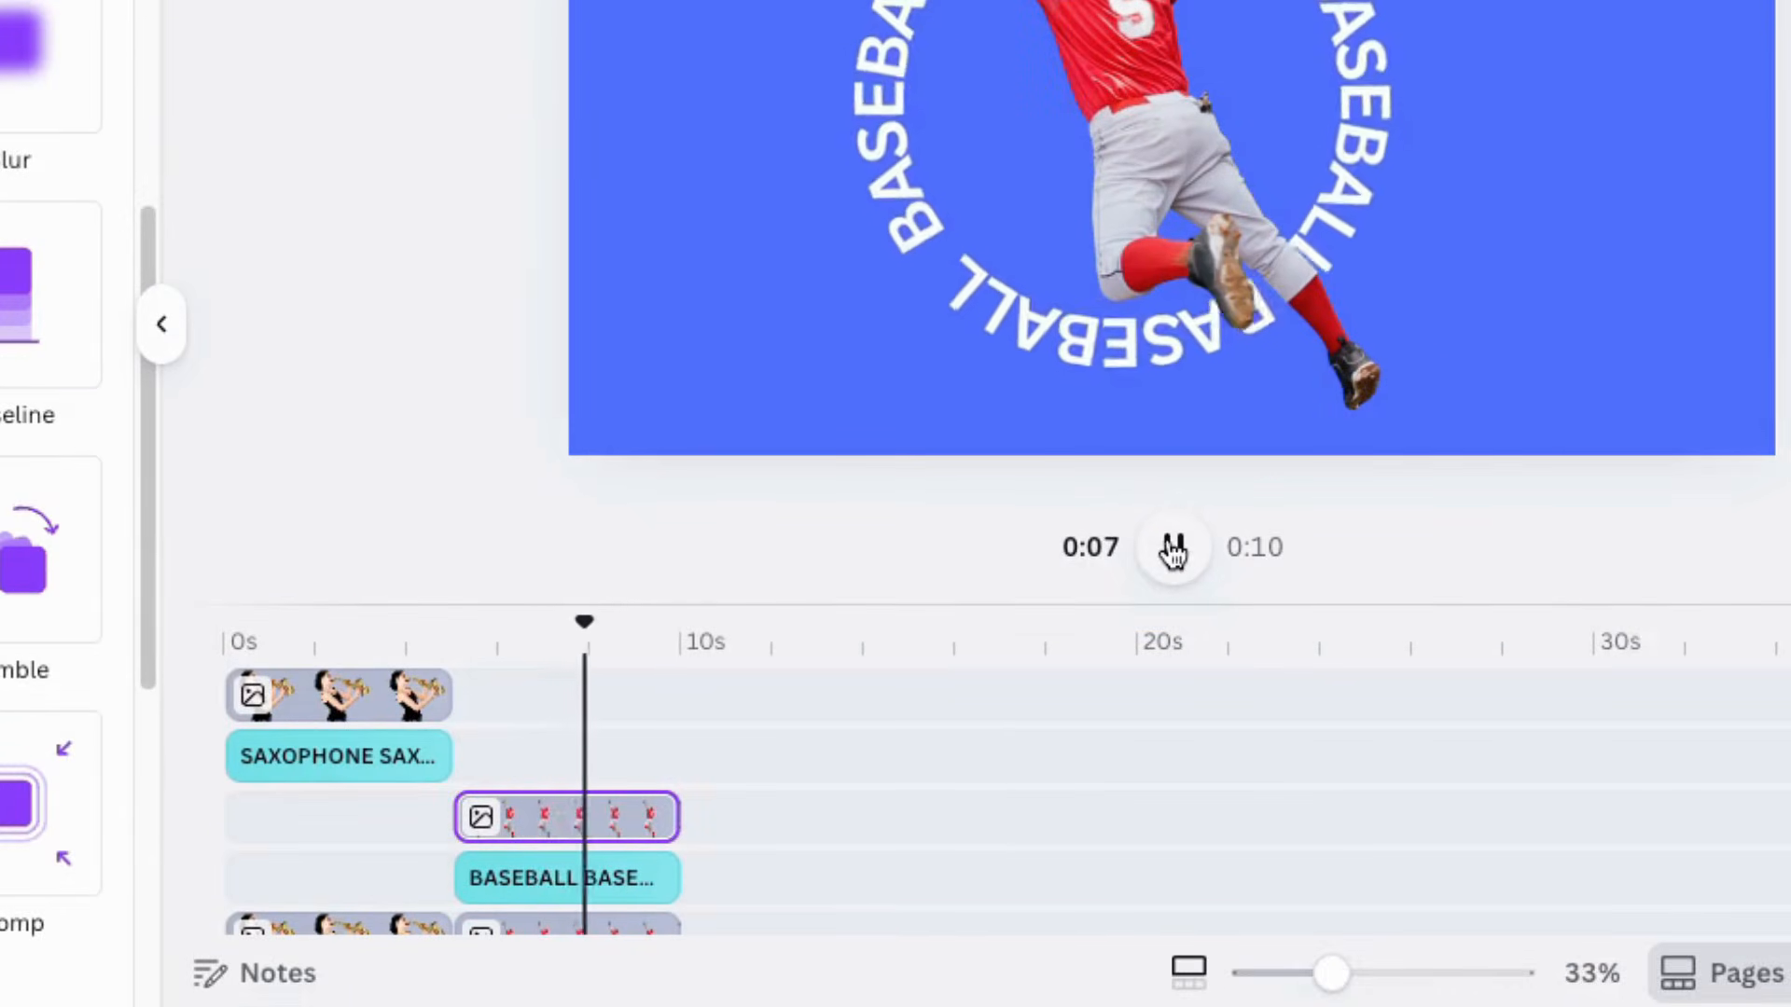
{"action": "left_click", "coordinate": [1171, 550]}
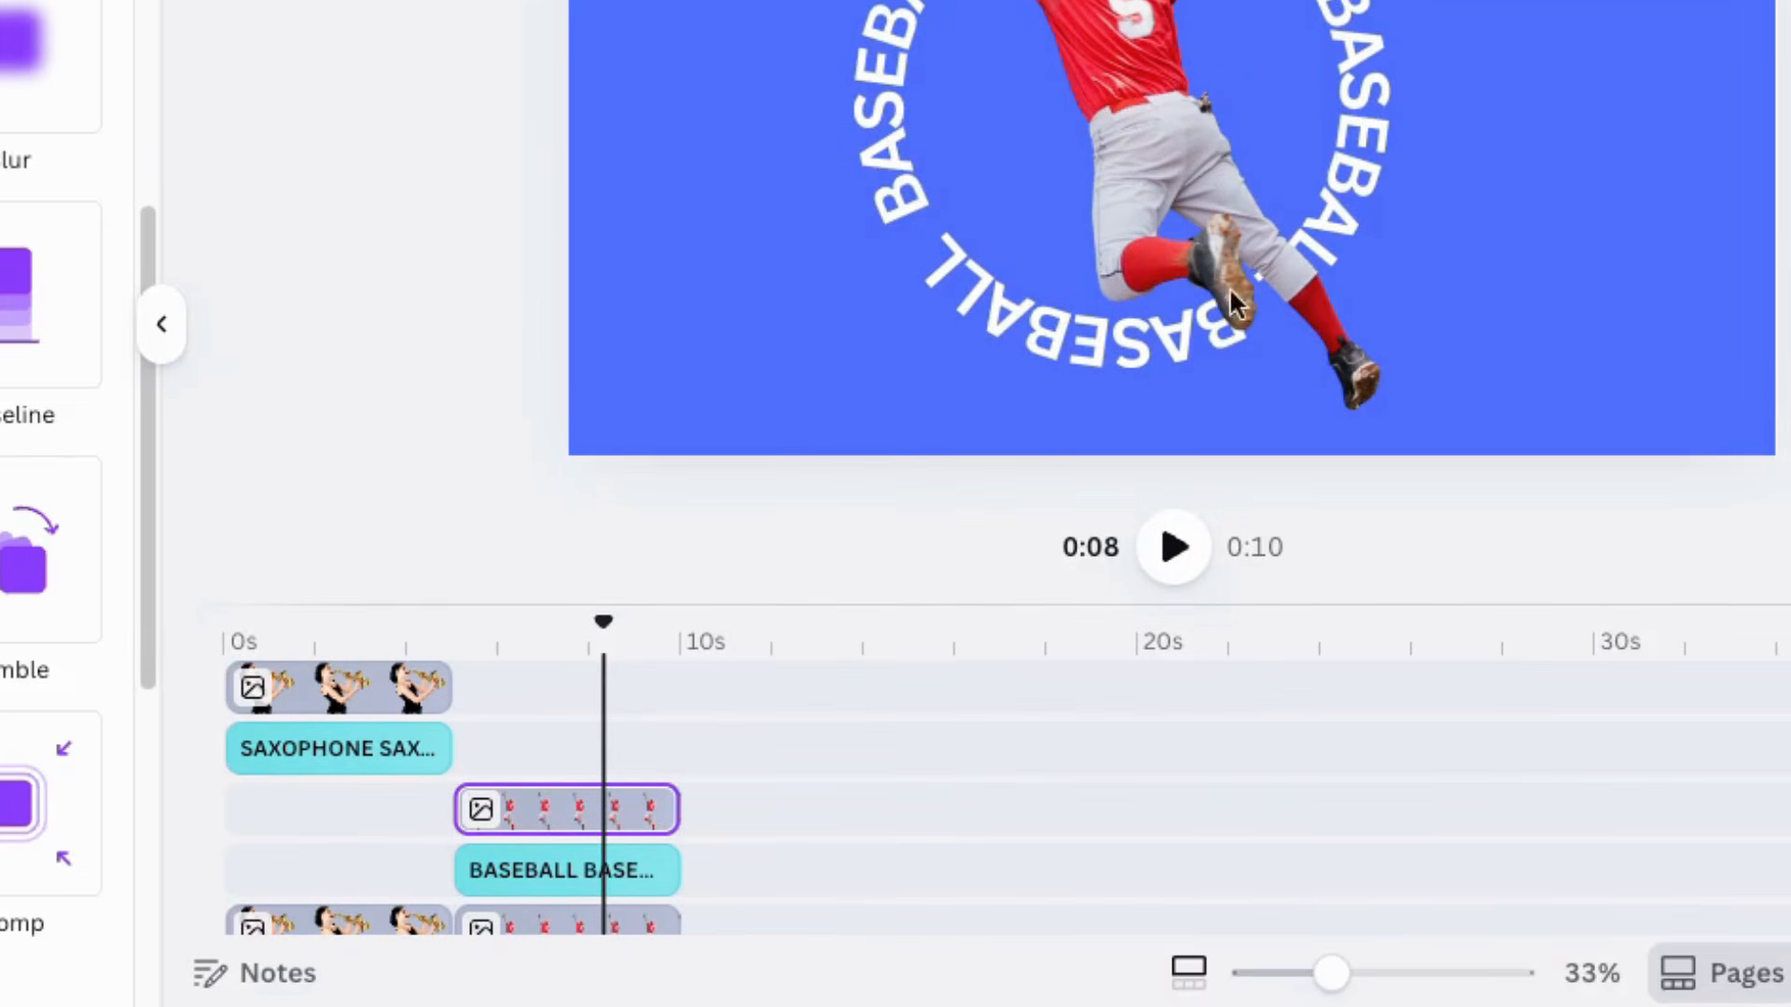
Step: Select the top player copy and crop its bottom edge upward to about knee level
{"action": "left_click", "coordinate": [1127, 182]}
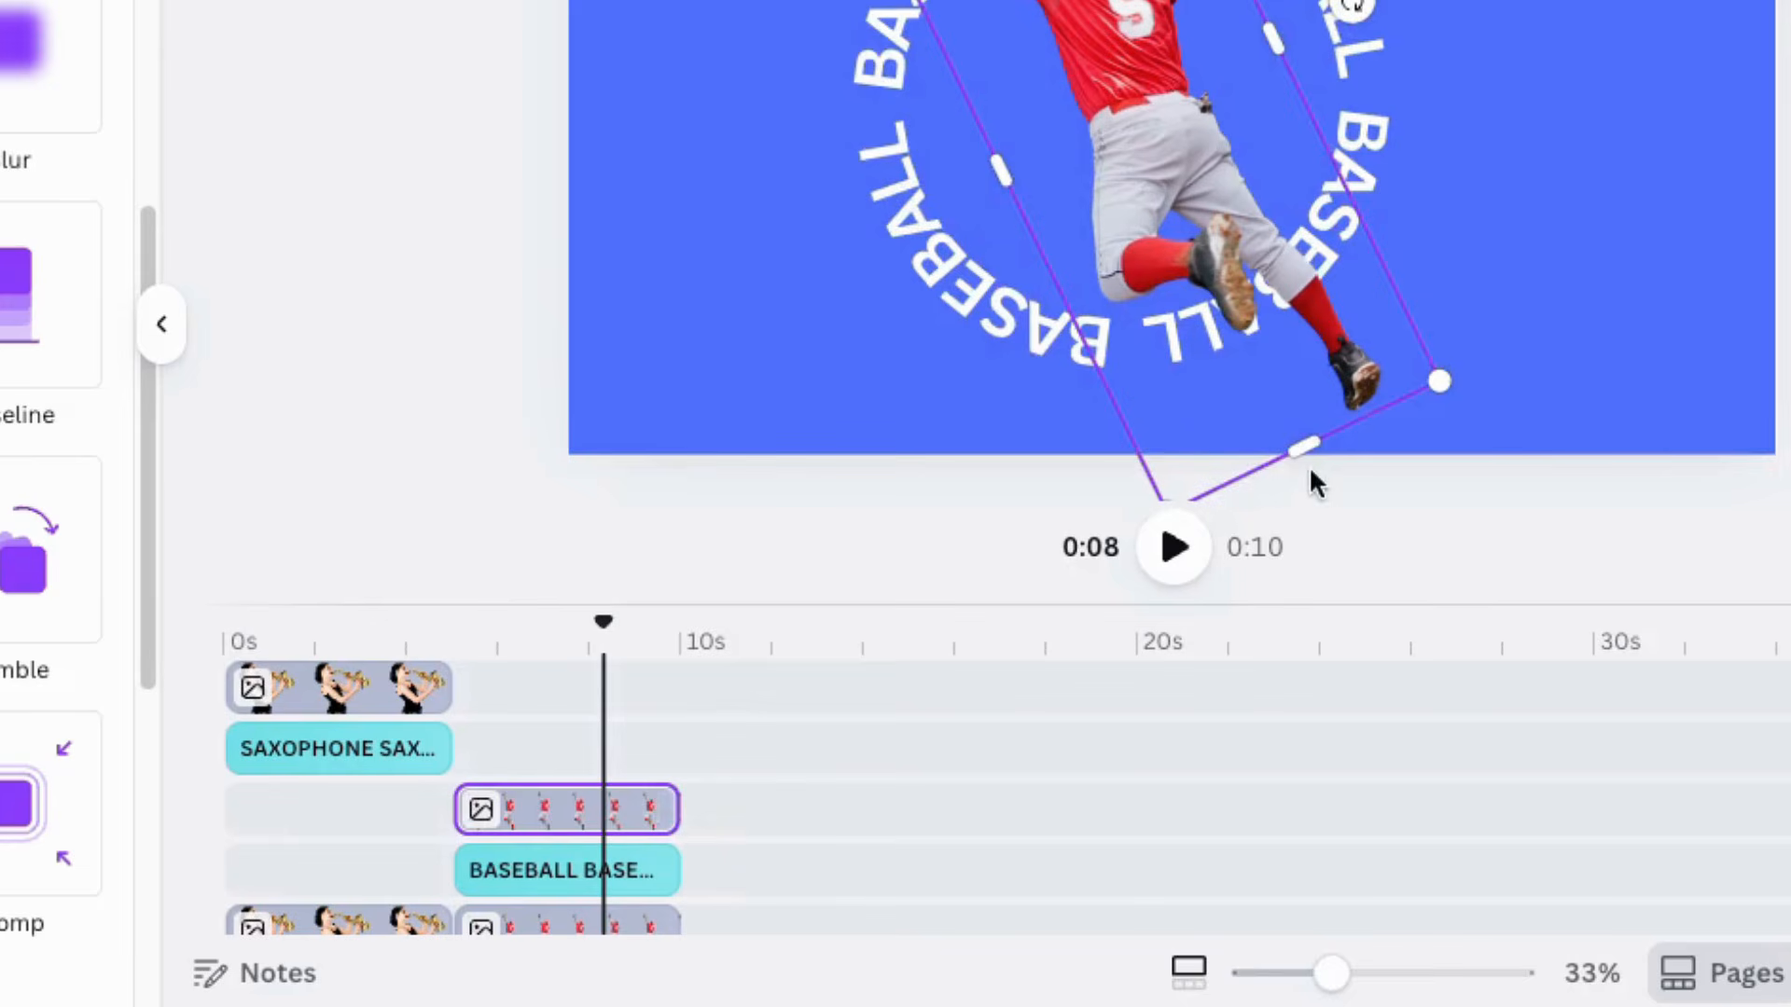
{"action": "left_click_drag", "start_coordinate": [1298, 445], "coordinate": [1192, 214]}
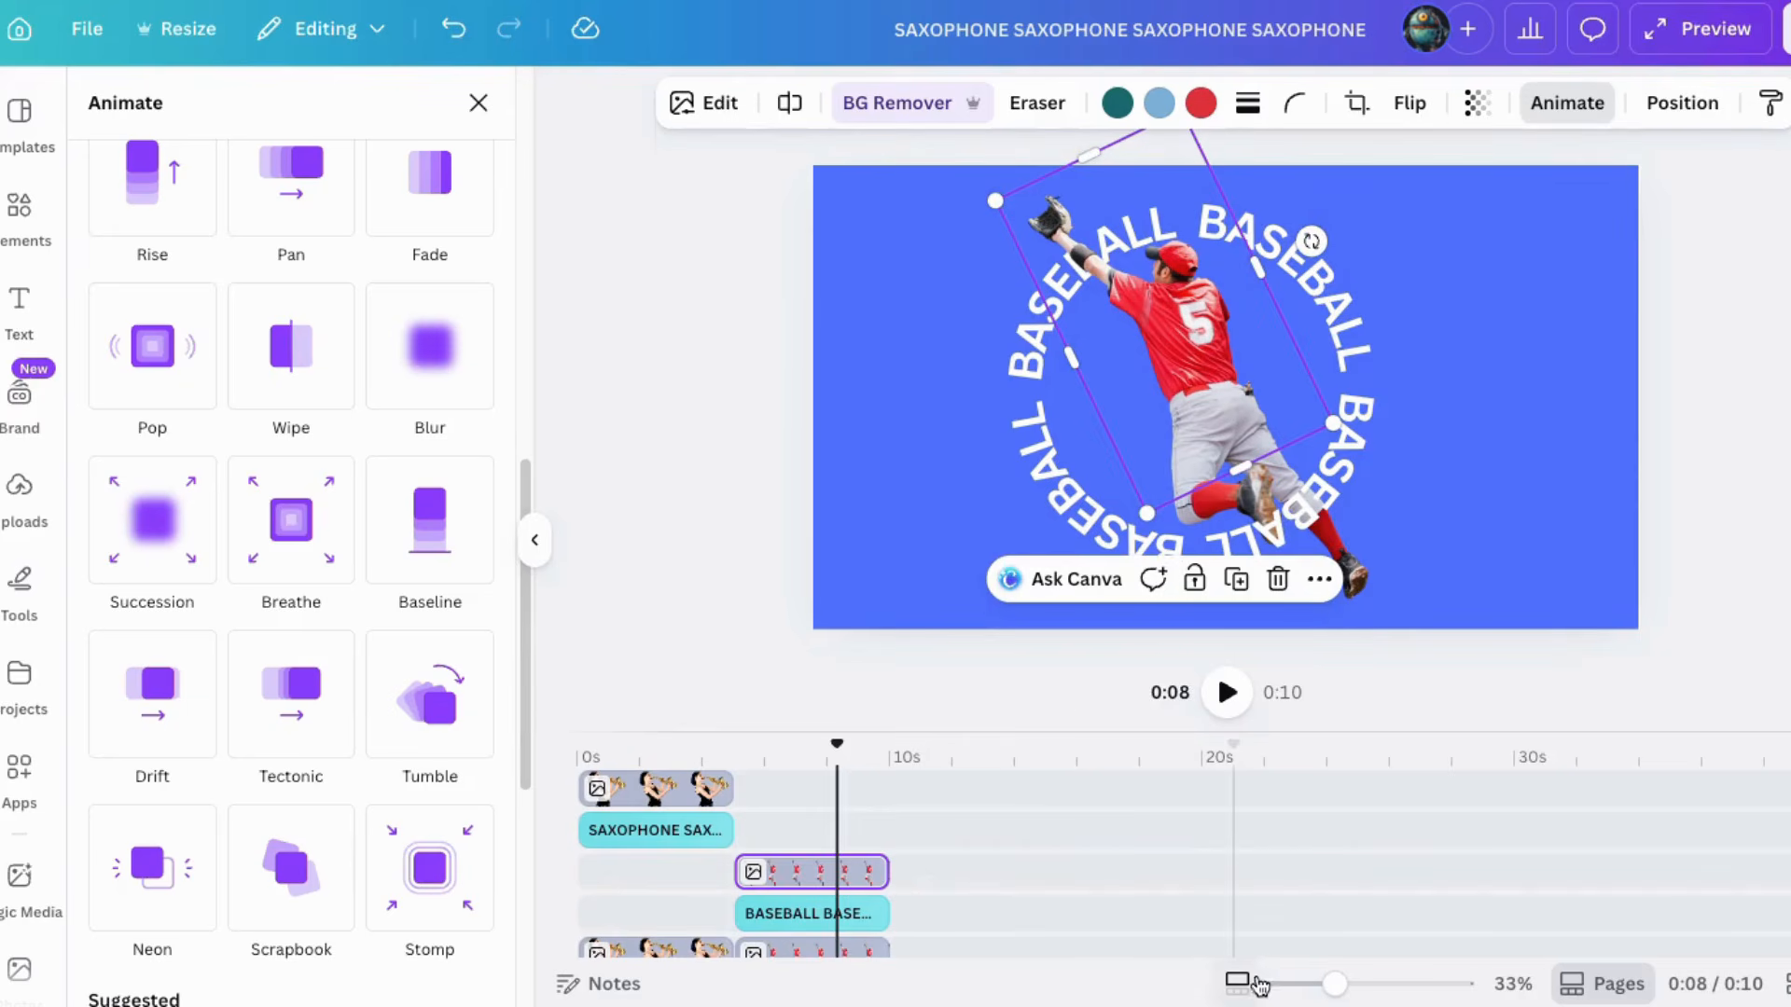
{"action": "left_click_drag", "start_coordinate": [1334, 984], "coordinate": [1355, 986]}
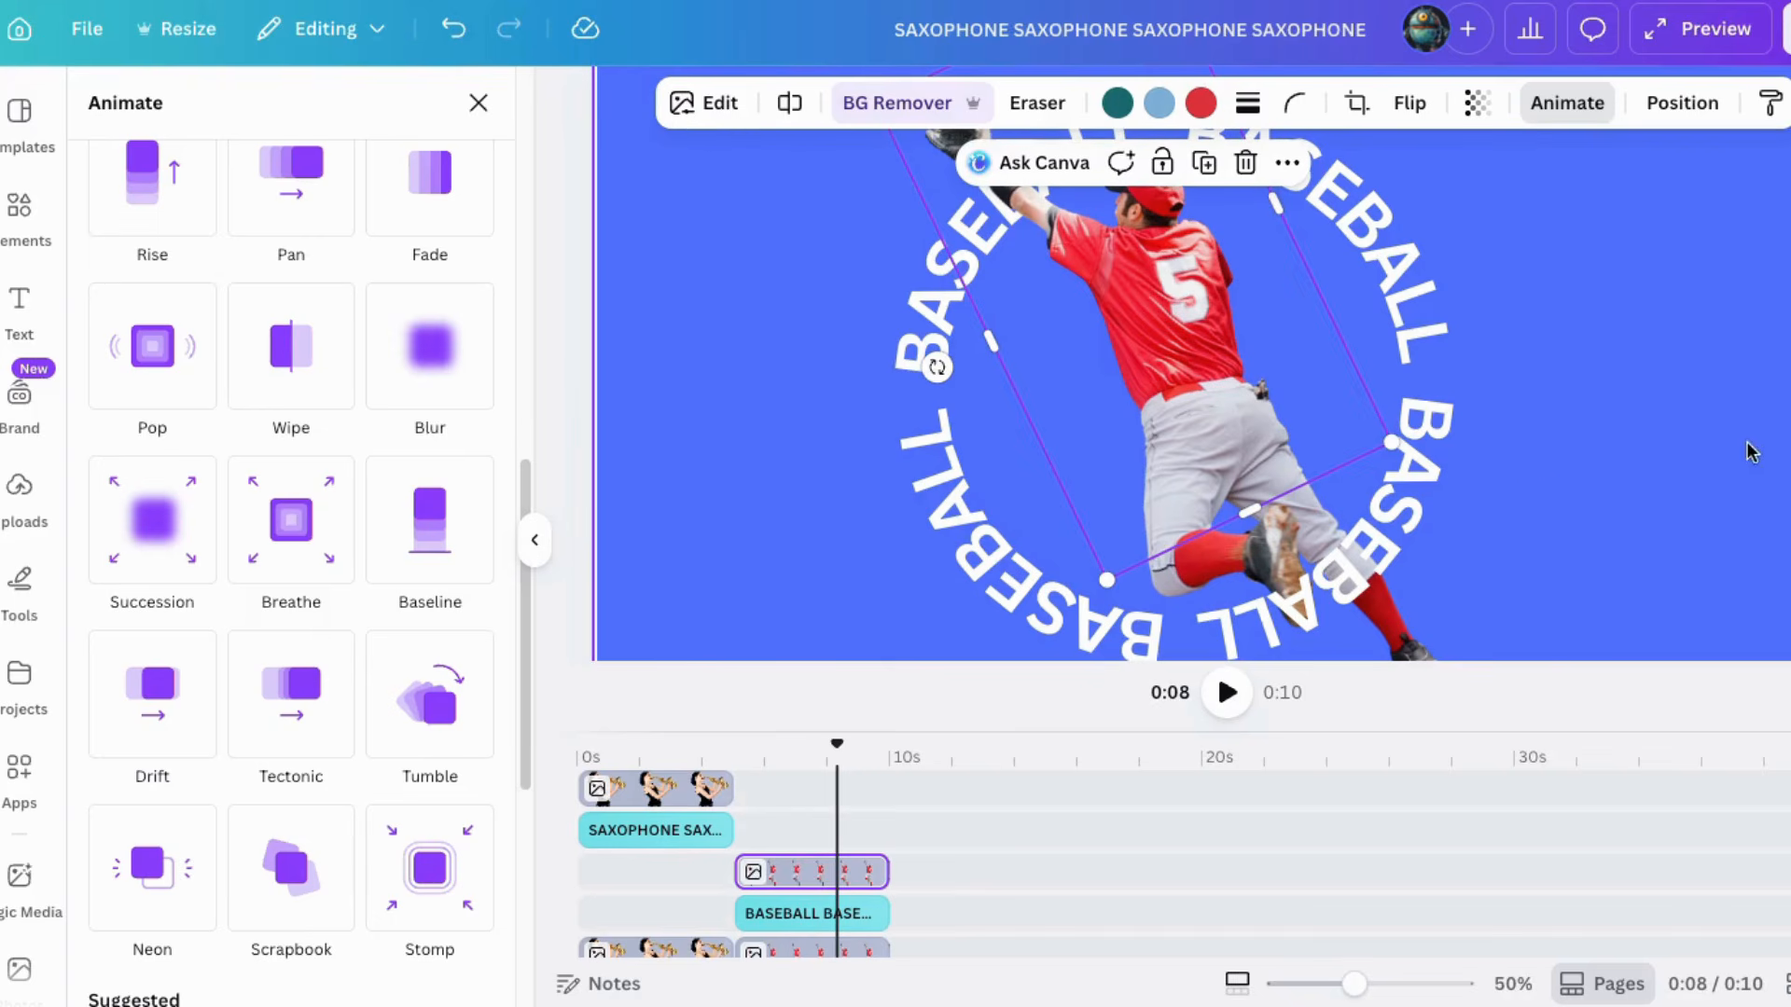
{"action": "scroll", "coordinate": [1193, 373], "scroll_direction": "up", "scroll_amount": 1}
{"action": "scroll", "coordinate": [1193, 373], "scroll_direction": "down", "scroll_amount": 1}
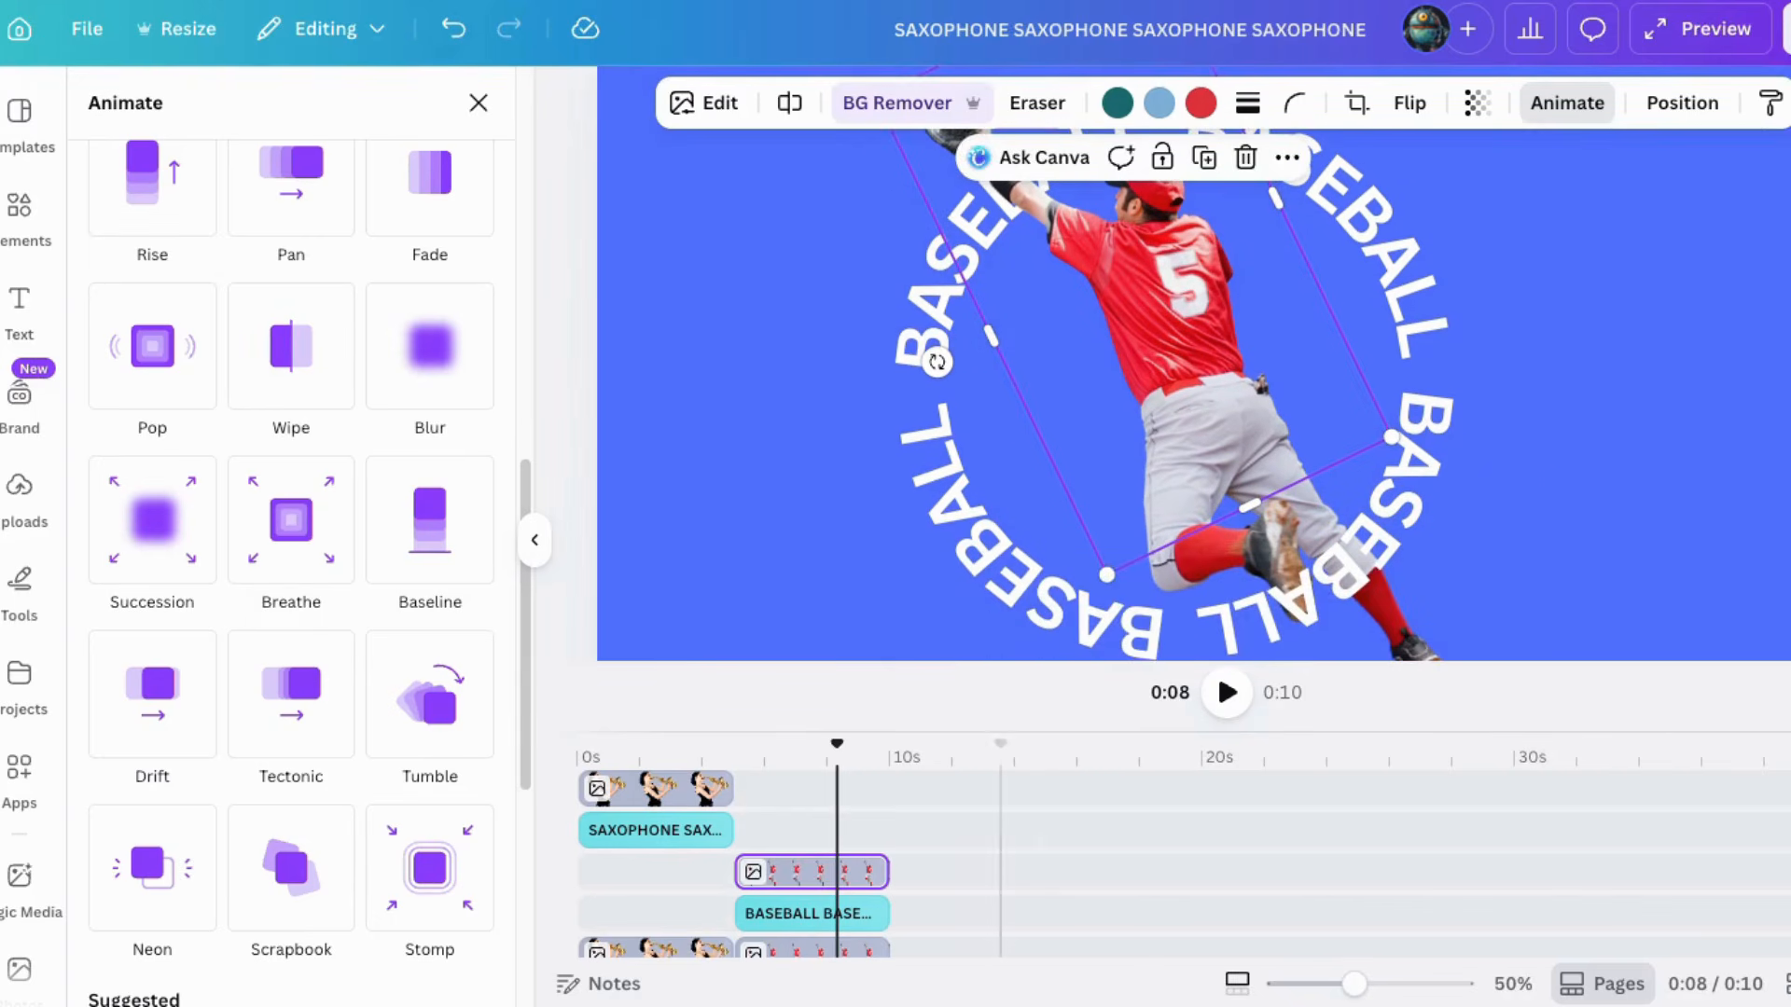
{"action": "left_click_drag", "start_coordinate": [1351, 984], "coordinate": [1335, 984]}
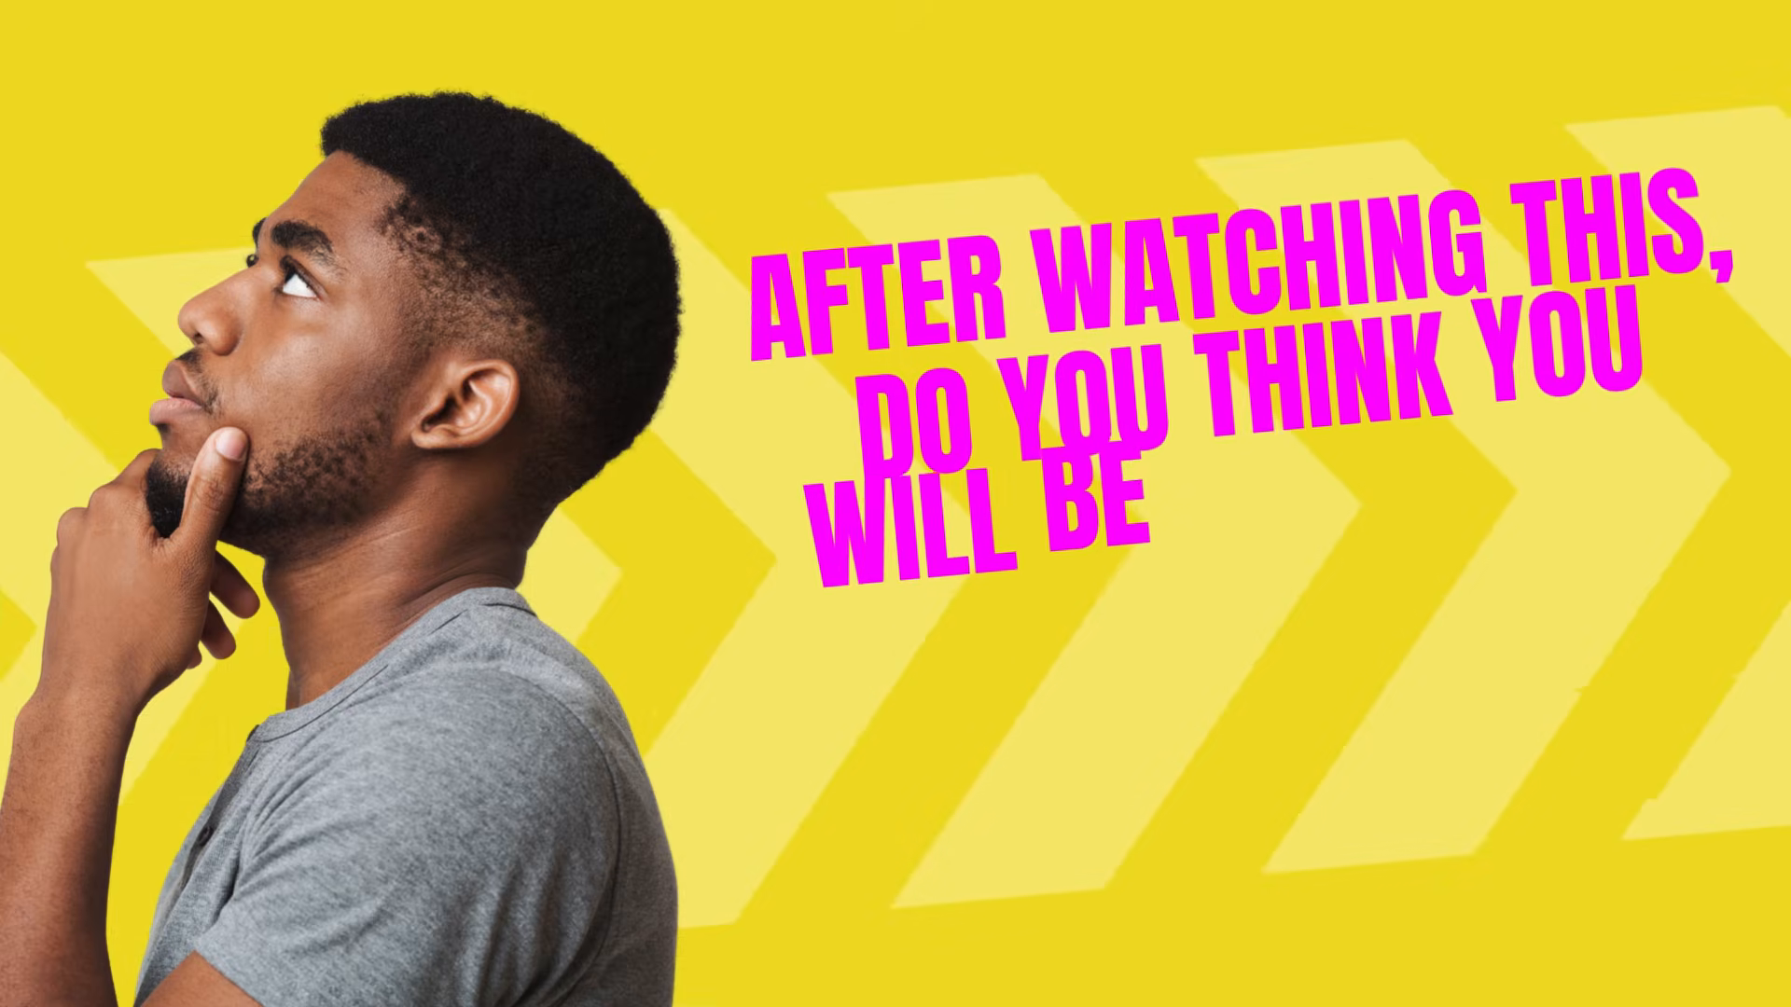